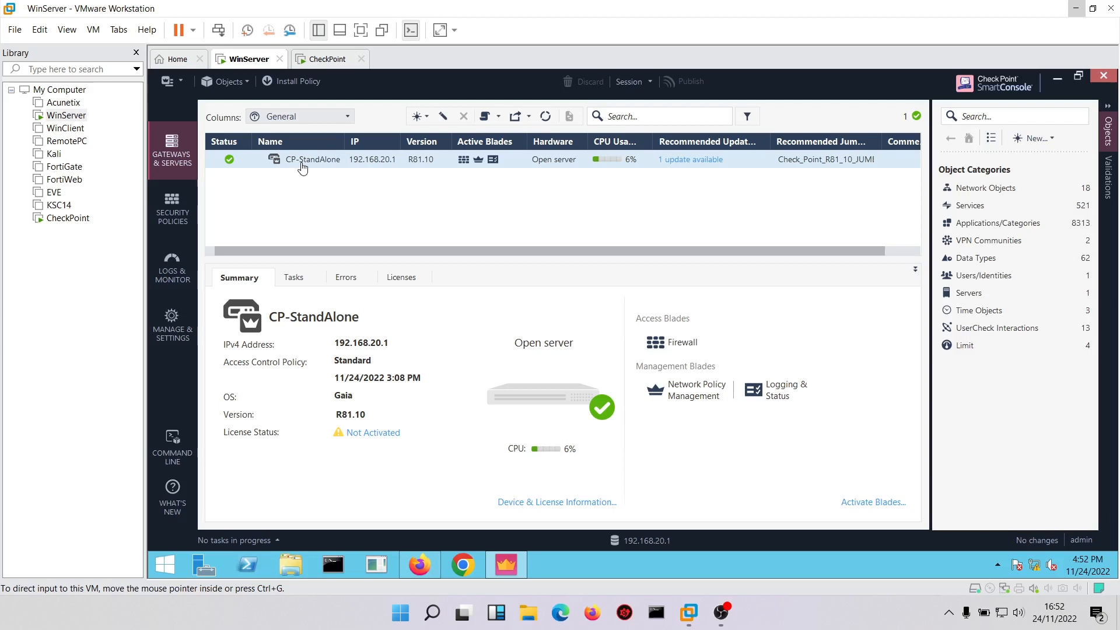
Create an outbound CA certificate for HTTPS Inspection on the CP-StandAlone gateway, issued by example.com, entering and confirming the private key password.
left_click(298, 160)
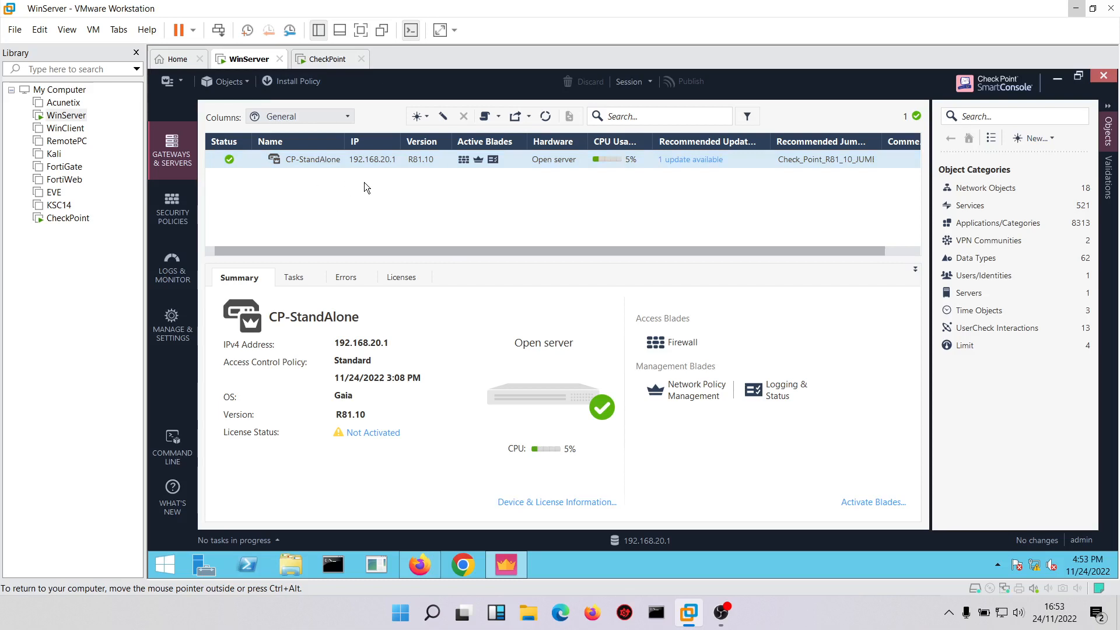
double_click(307, 156)
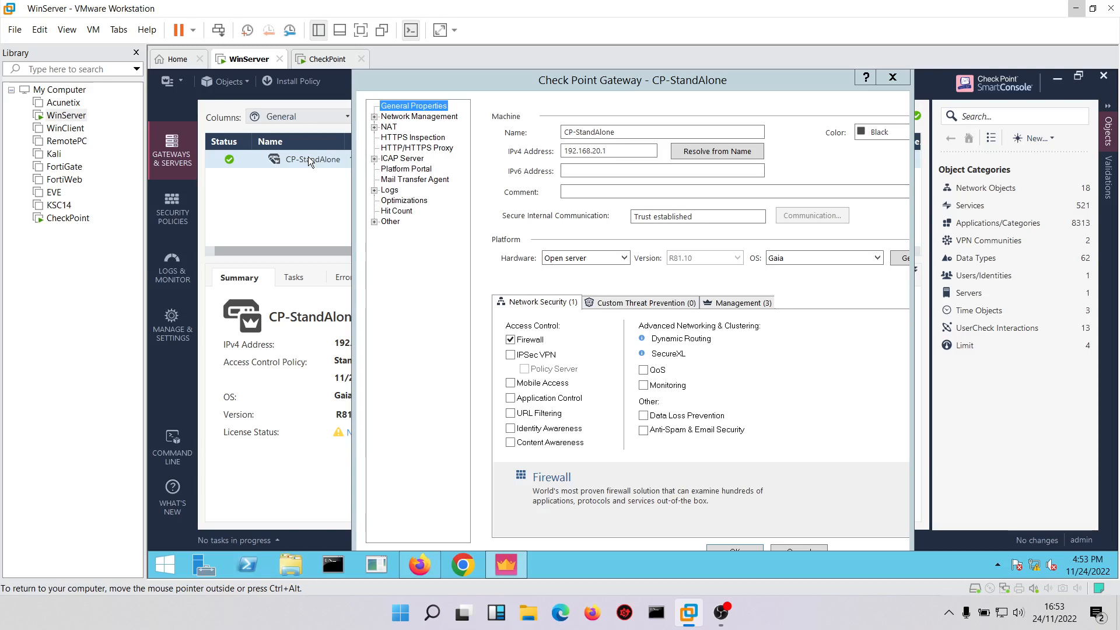
left_click(402, 140)
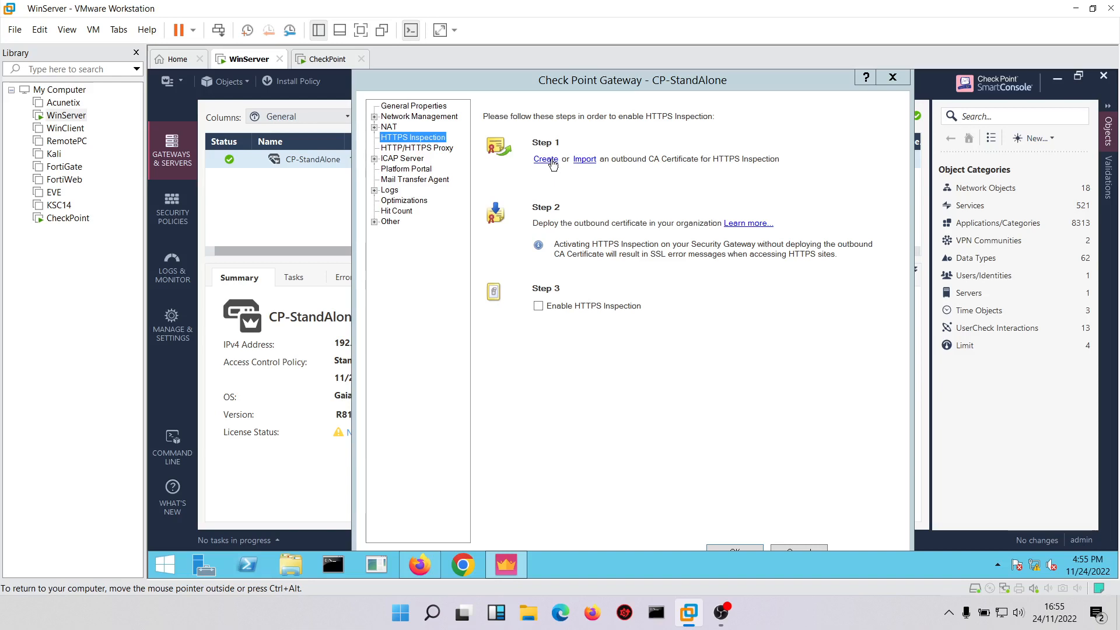
left_click(546, 160)
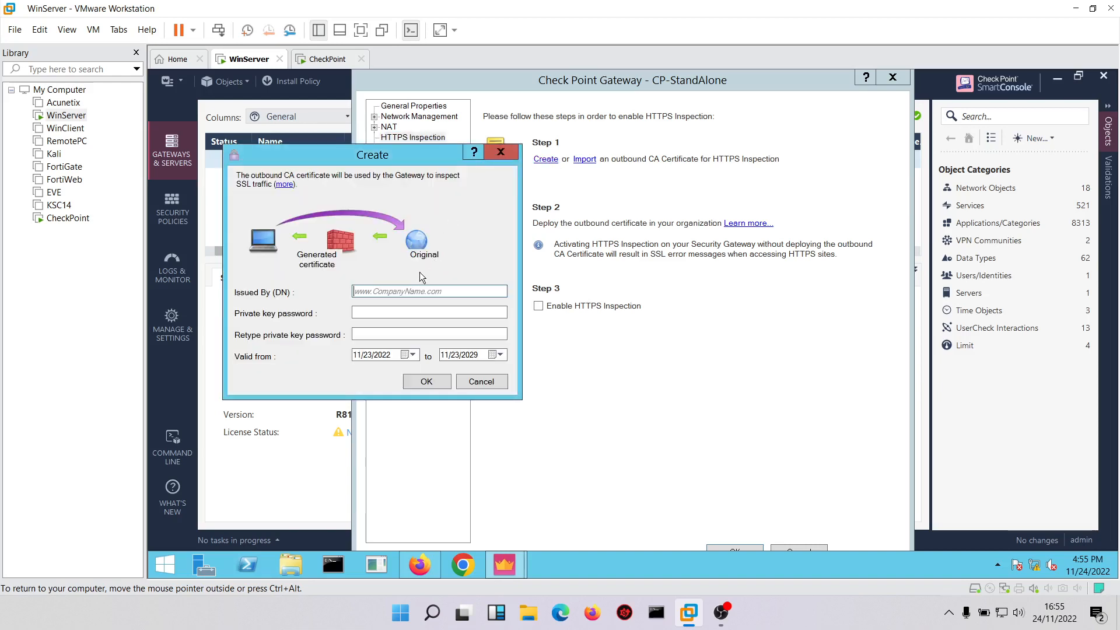
type("example.com")
left_click(387, 309)
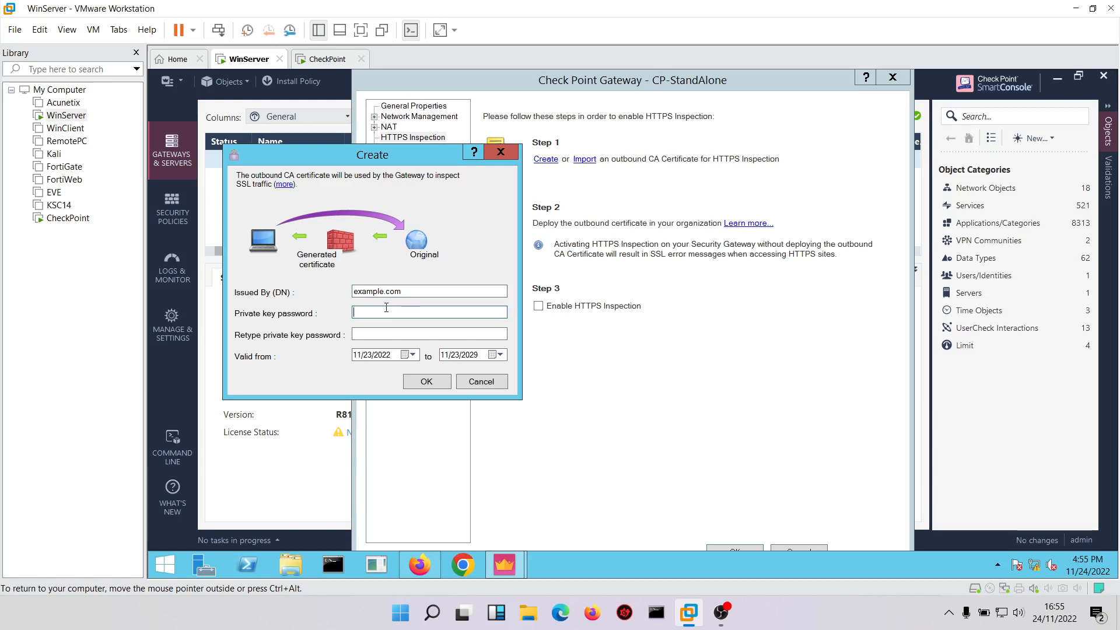
type("Cpwins1!")
left_click(369, 332)
type("Cpwins")
left_click(422, 381)
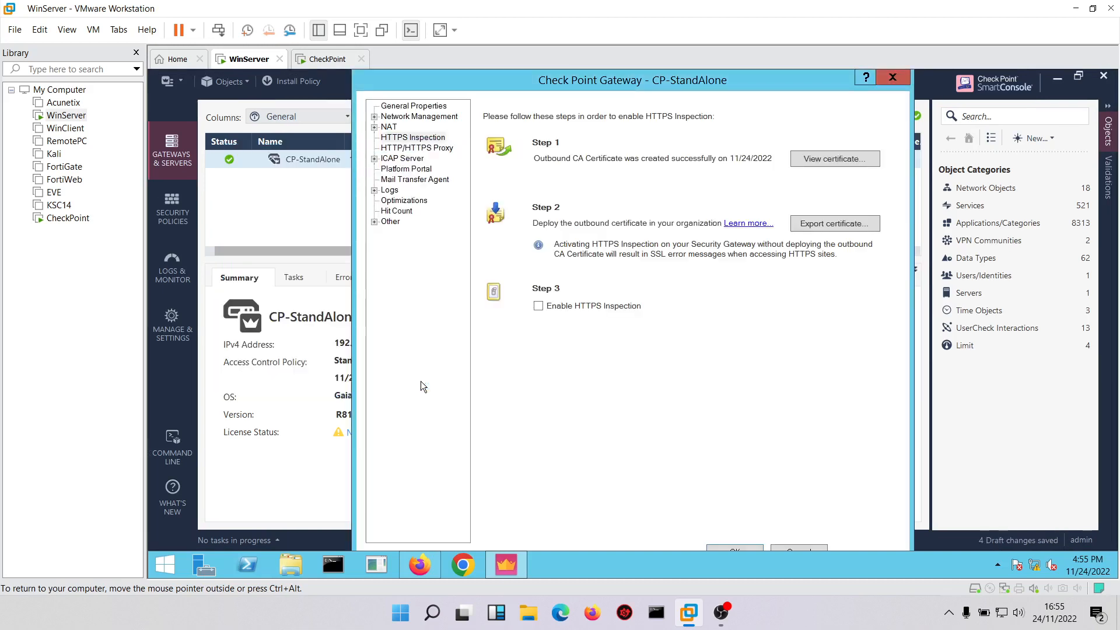
Export the outbound CA certificate to Documents as example, and enable HTTPS Inspection on the gateway.
left_click(833, 226)
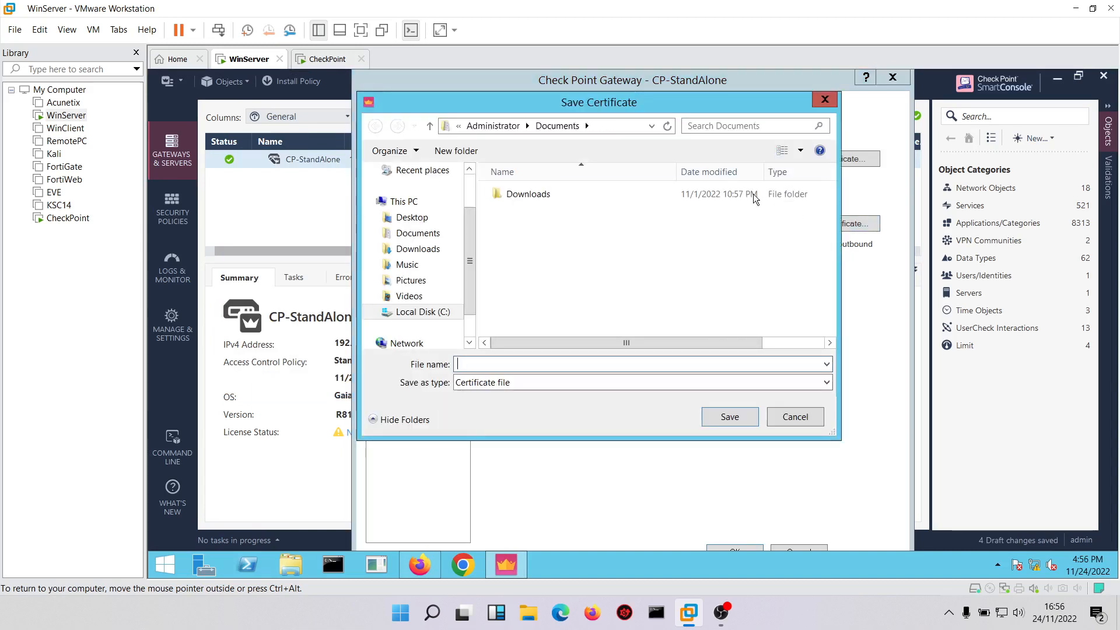
type("example")
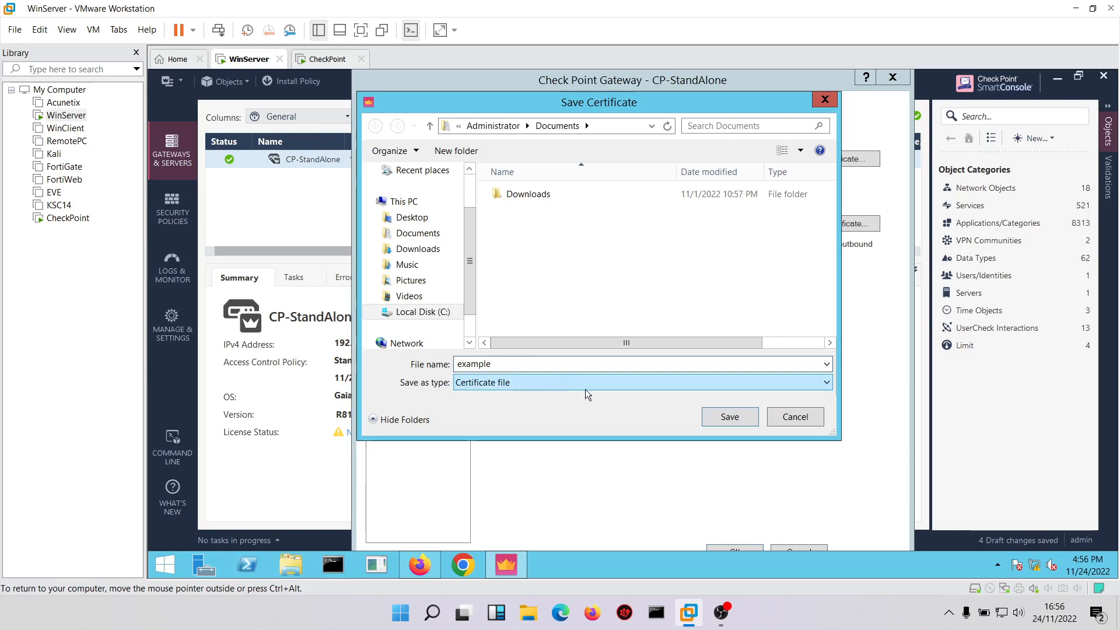
left_click(730, 416)
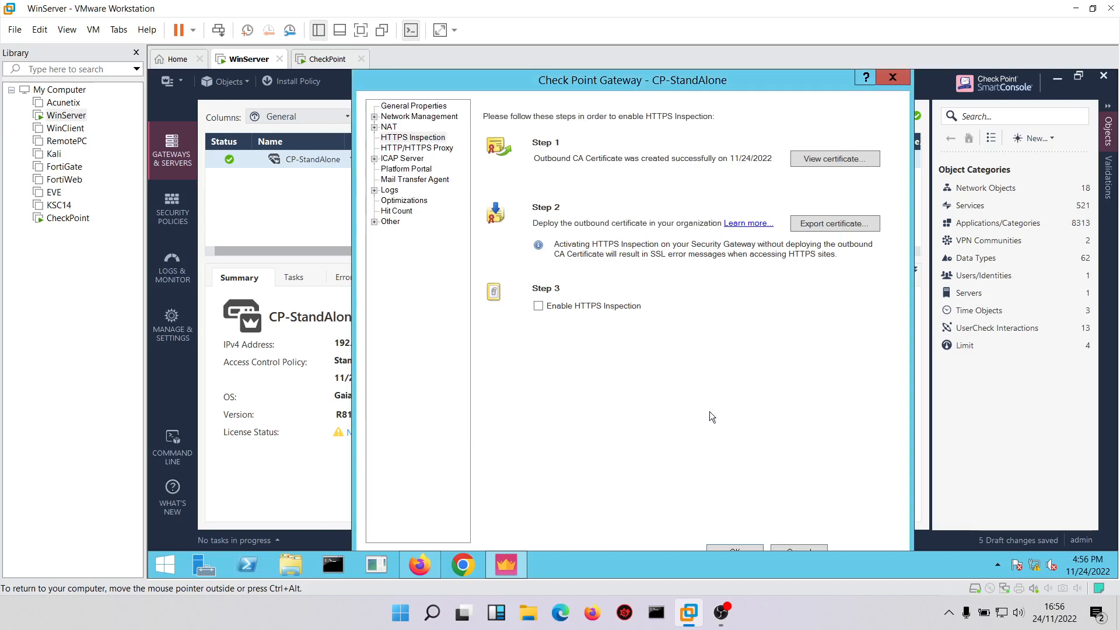
left_click(538, 306)
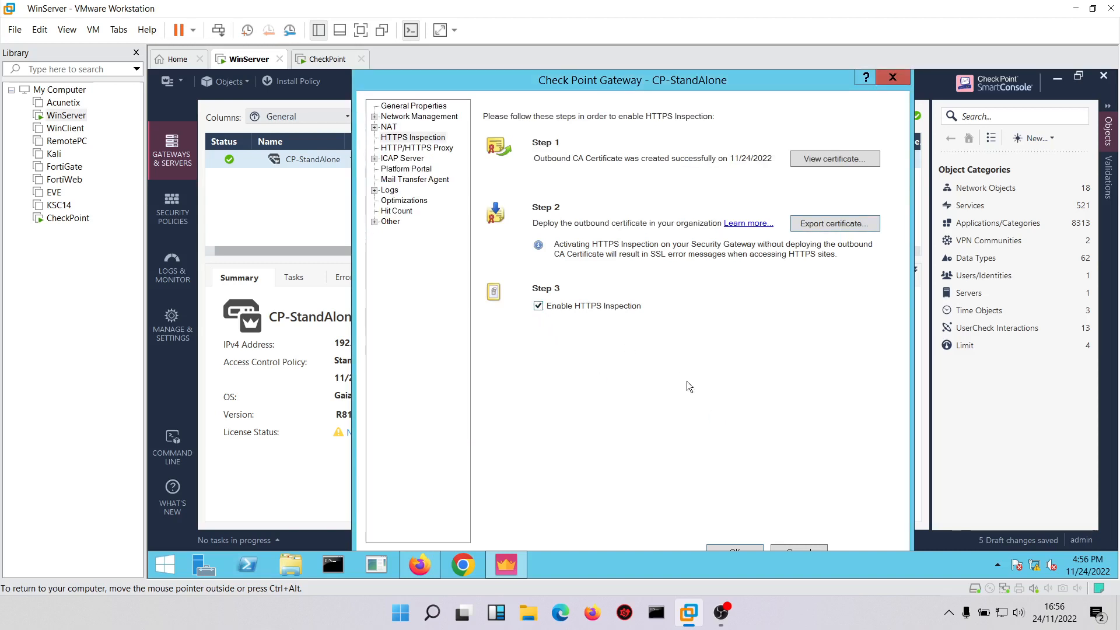
left_click(722, 547)
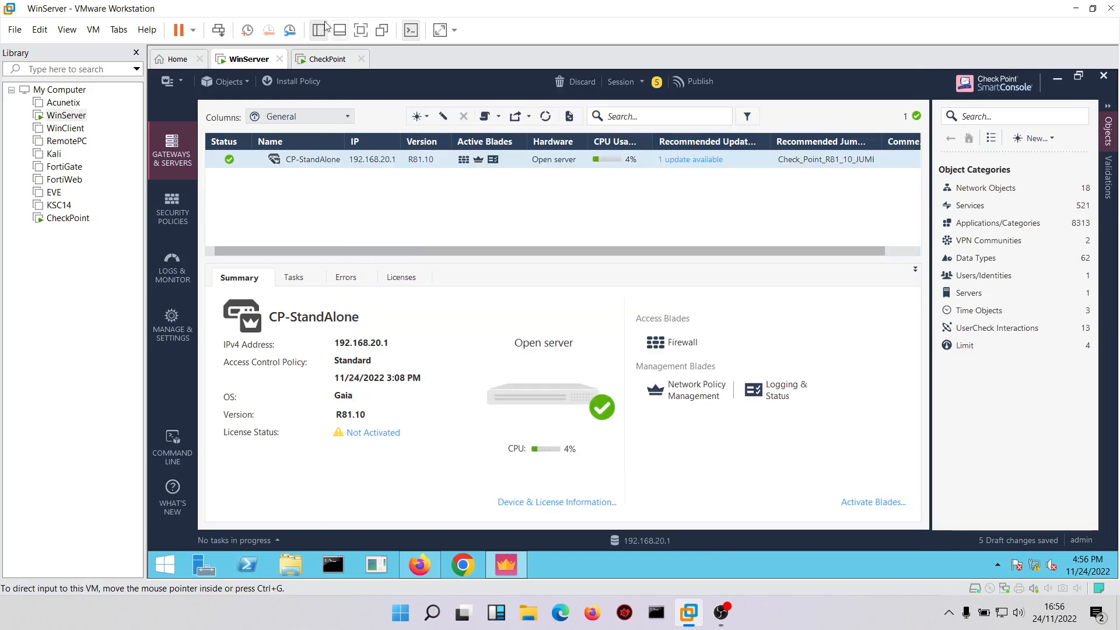
Enable the Application Control and URL Filtering blades on the CP-StandAlone gateway.
left_click(177, 202)
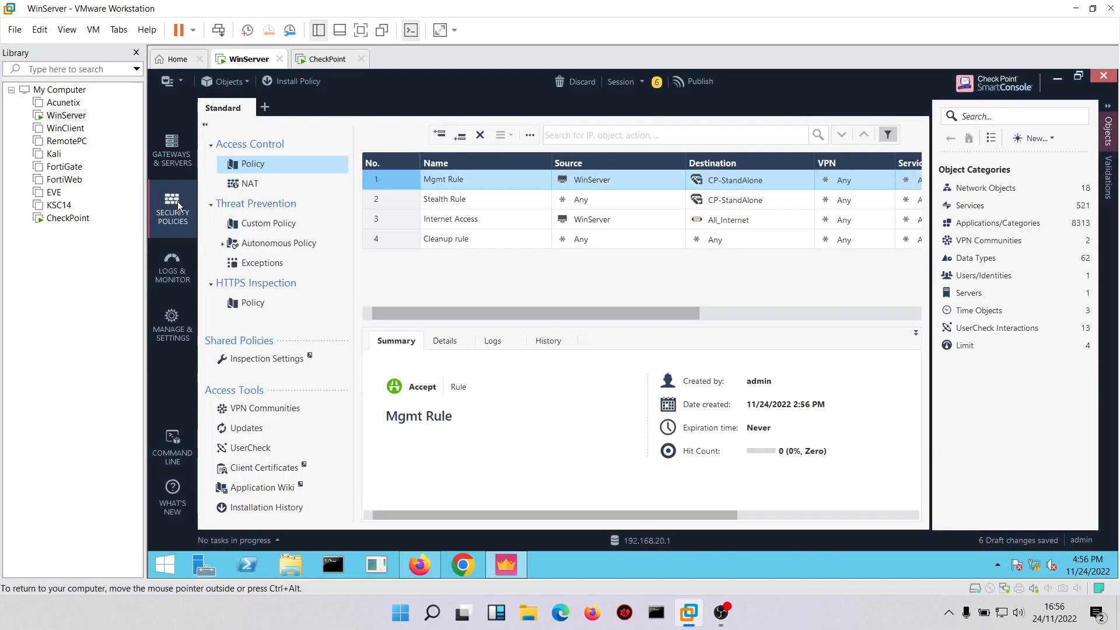
left_click(182, 158)
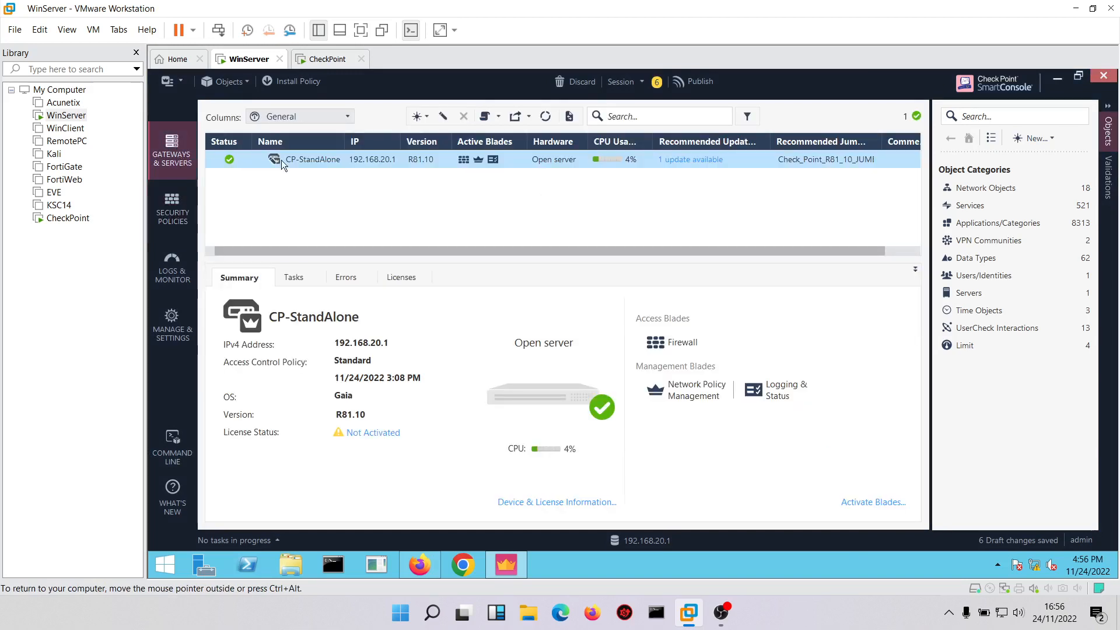
double_click(296, 160)
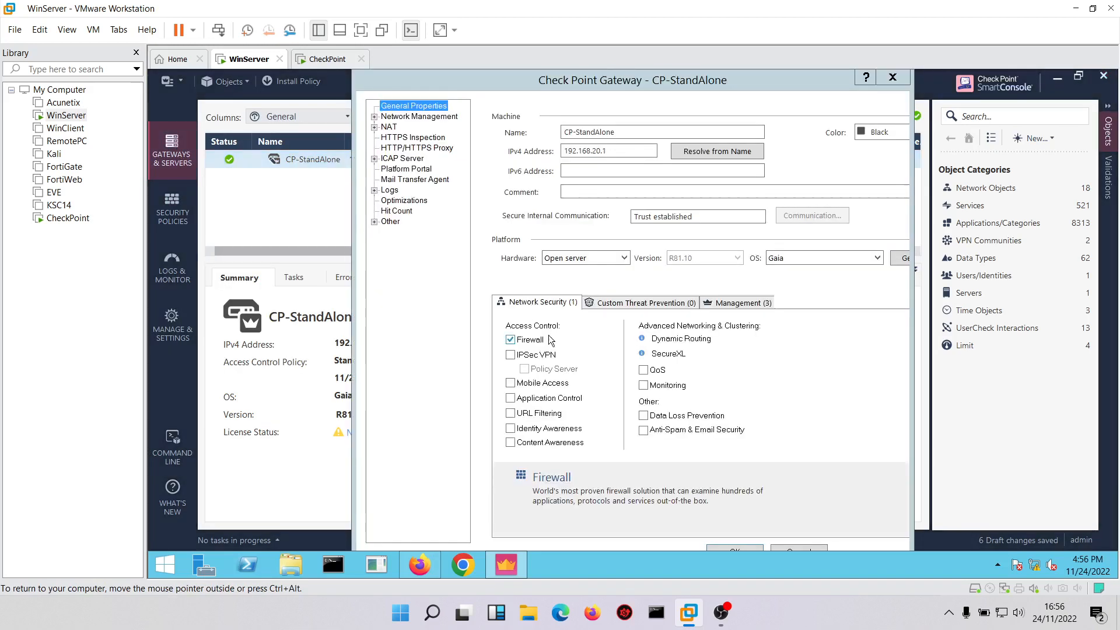
left_click(511, 398)
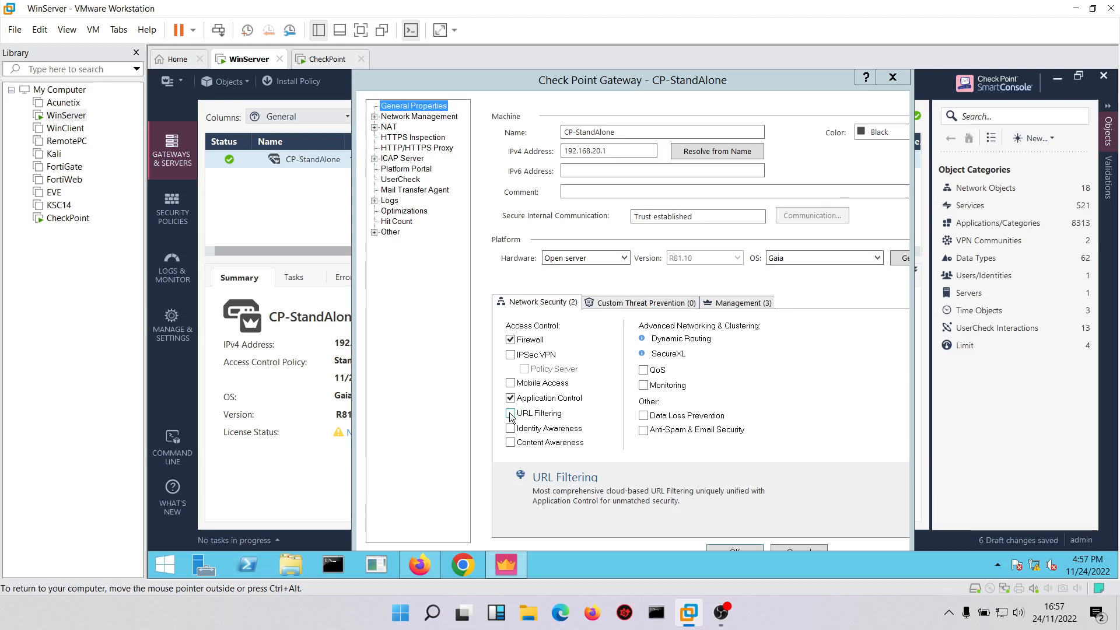
left_click(510, 414)
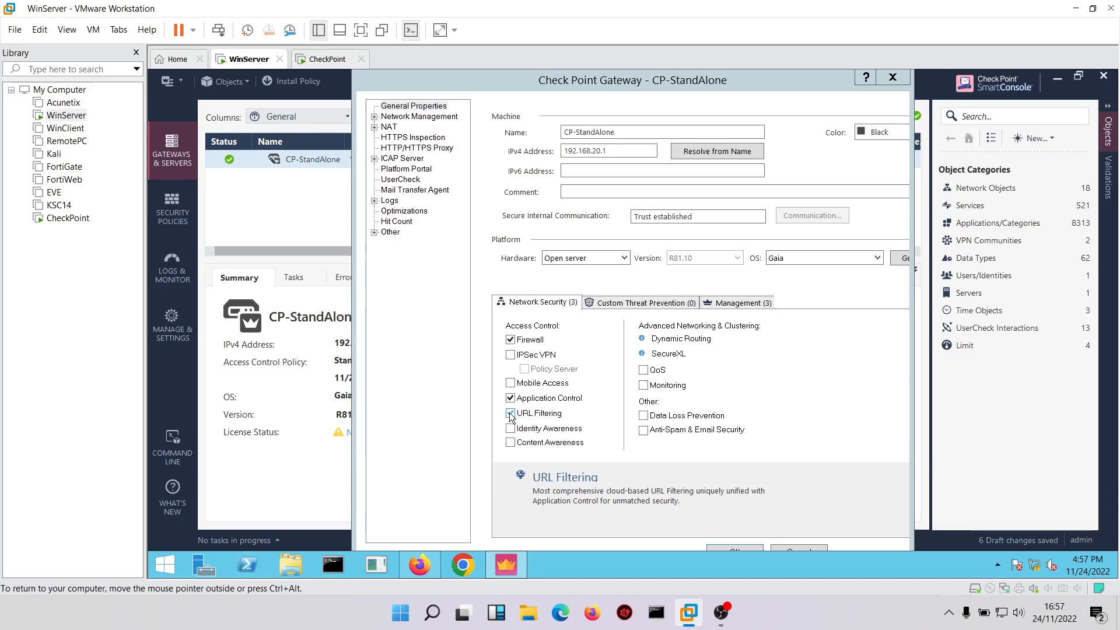
left_click(734, 547)
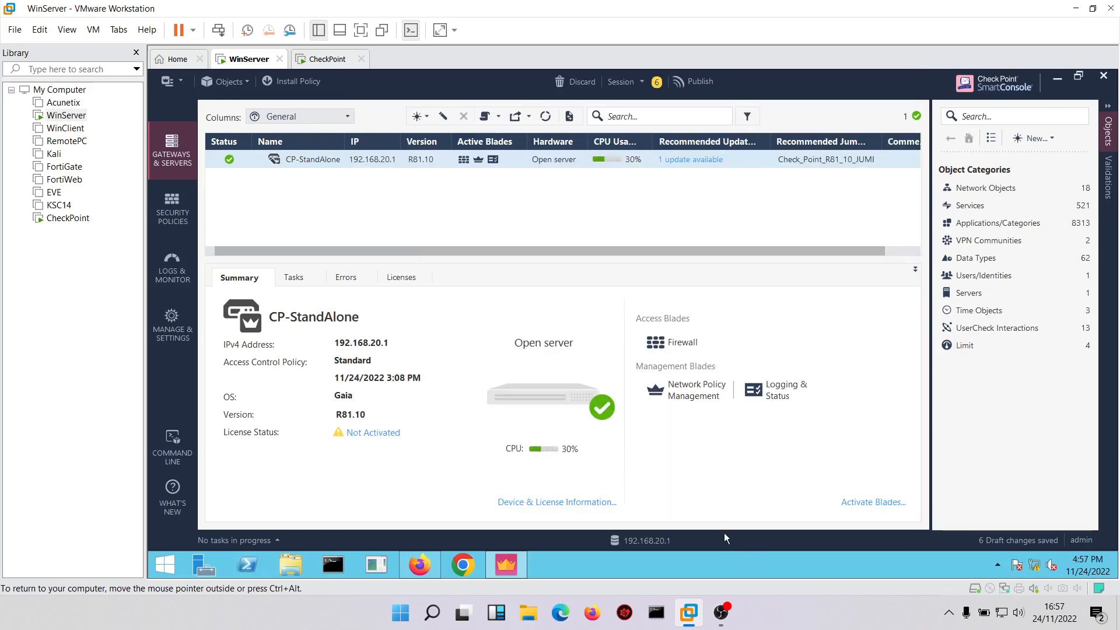
Add a new Access Control layer named App & URL Filtering to the Standard policy.
left_click(171, 211)
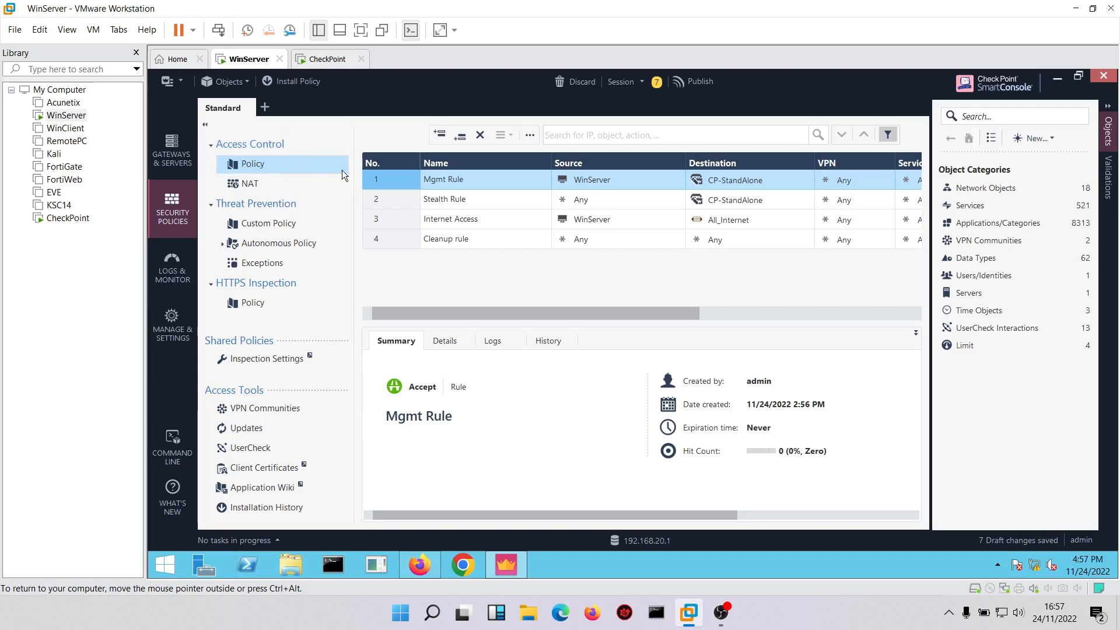
left_click(1108, 104)
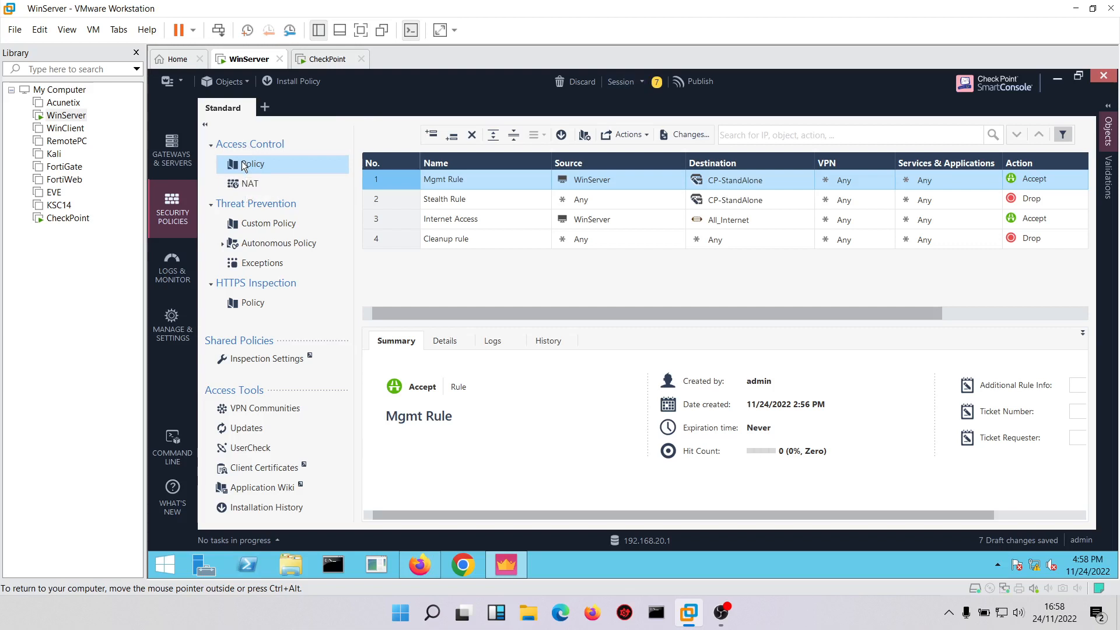
mouse_move(260, 170)
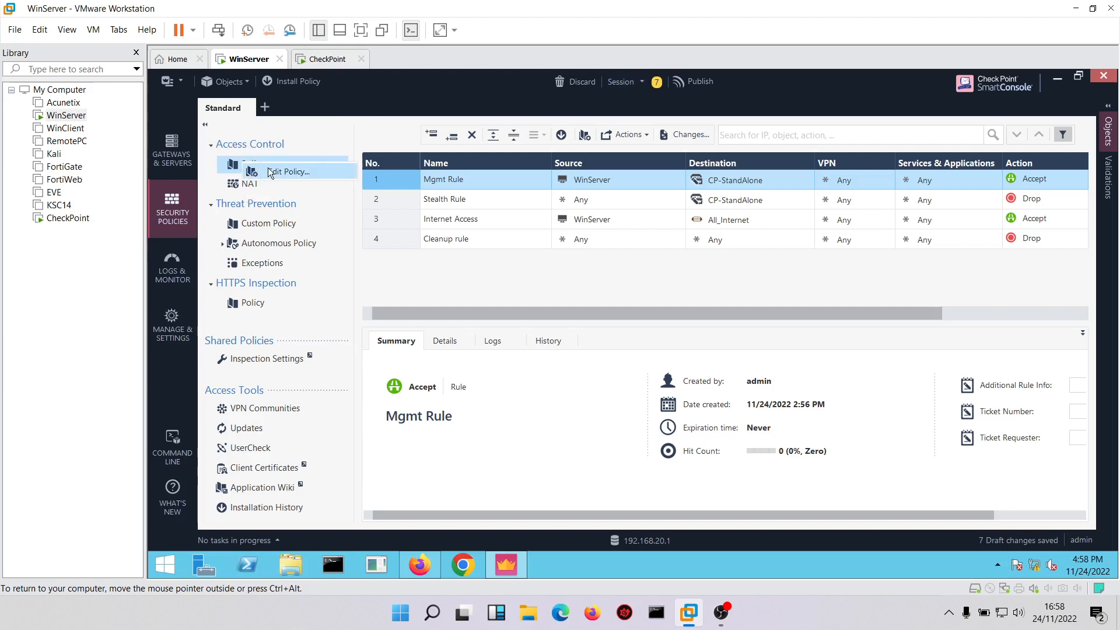
left_click(301, 170)
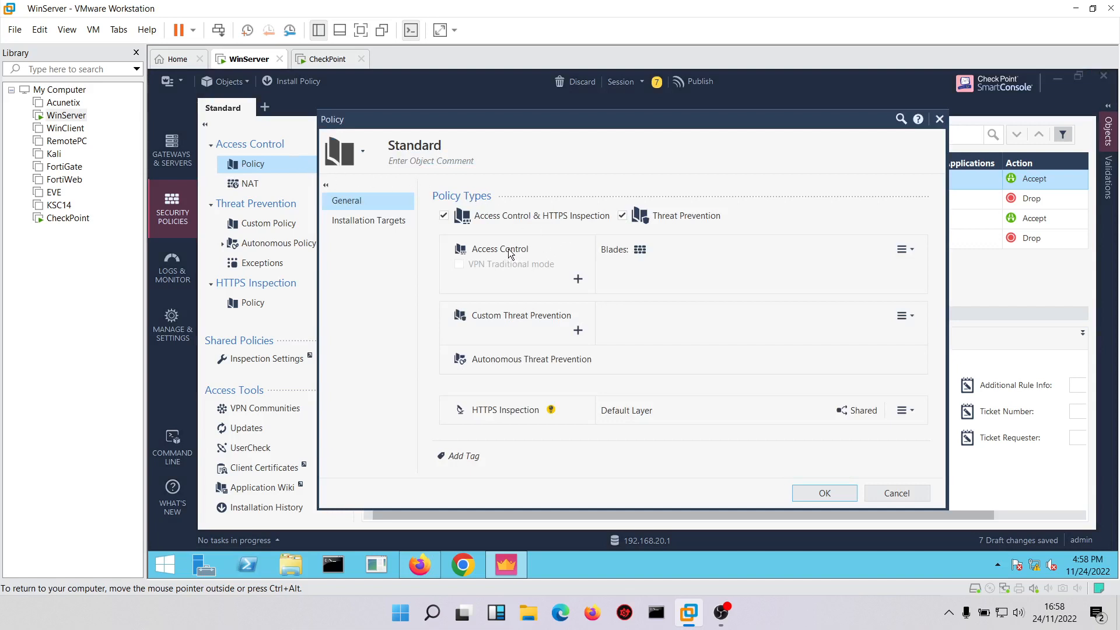
mouse_move(642, 248)
left_click(578, 279)
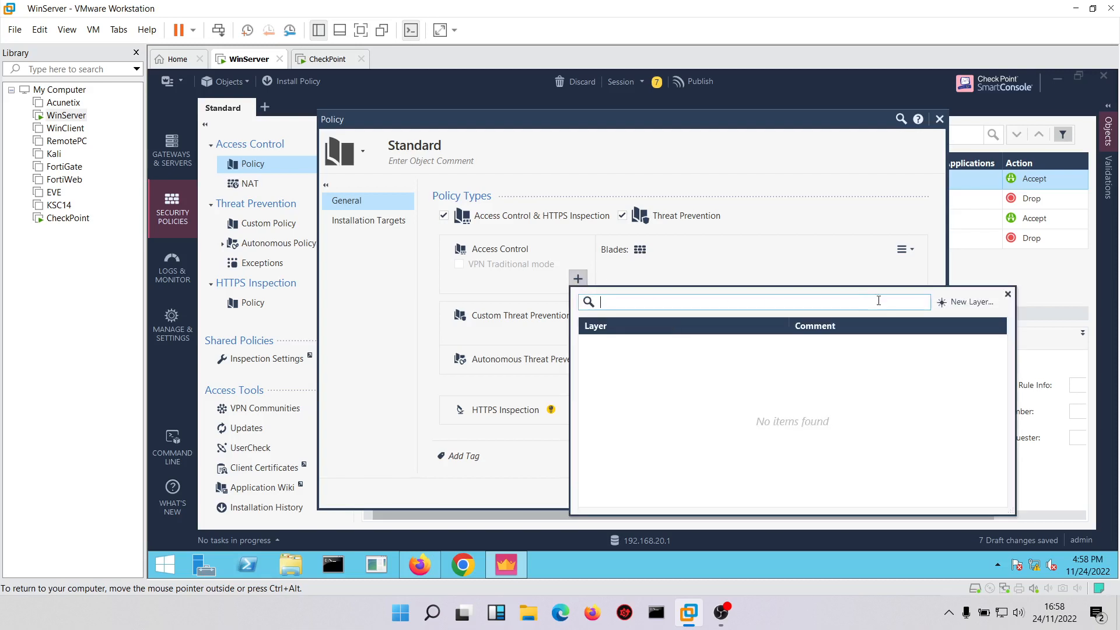
left_click(969, 304)
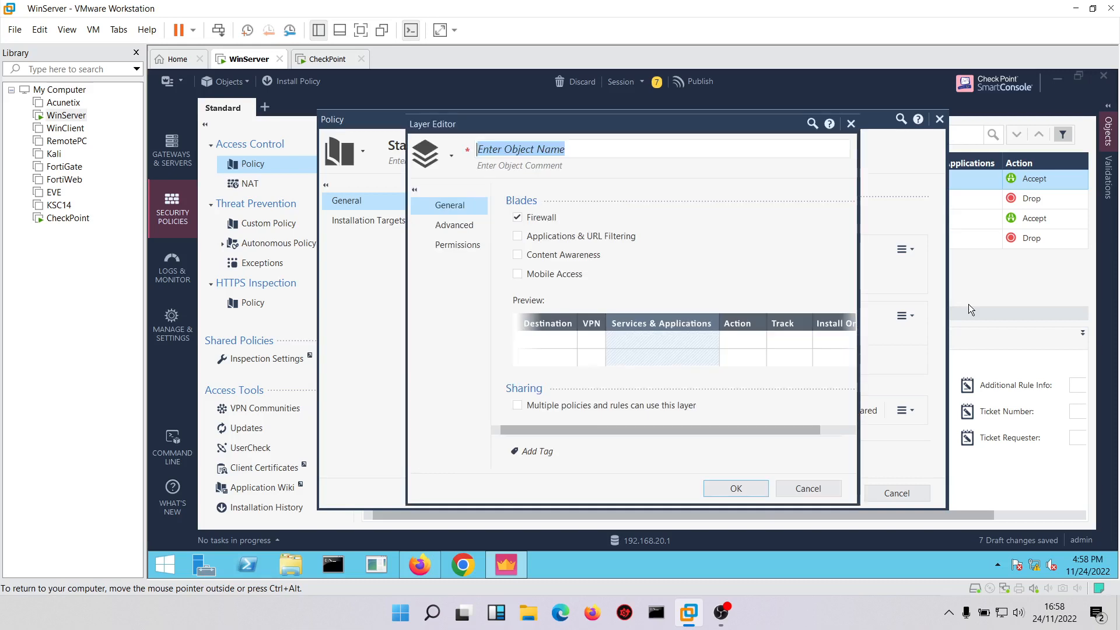
type("App")
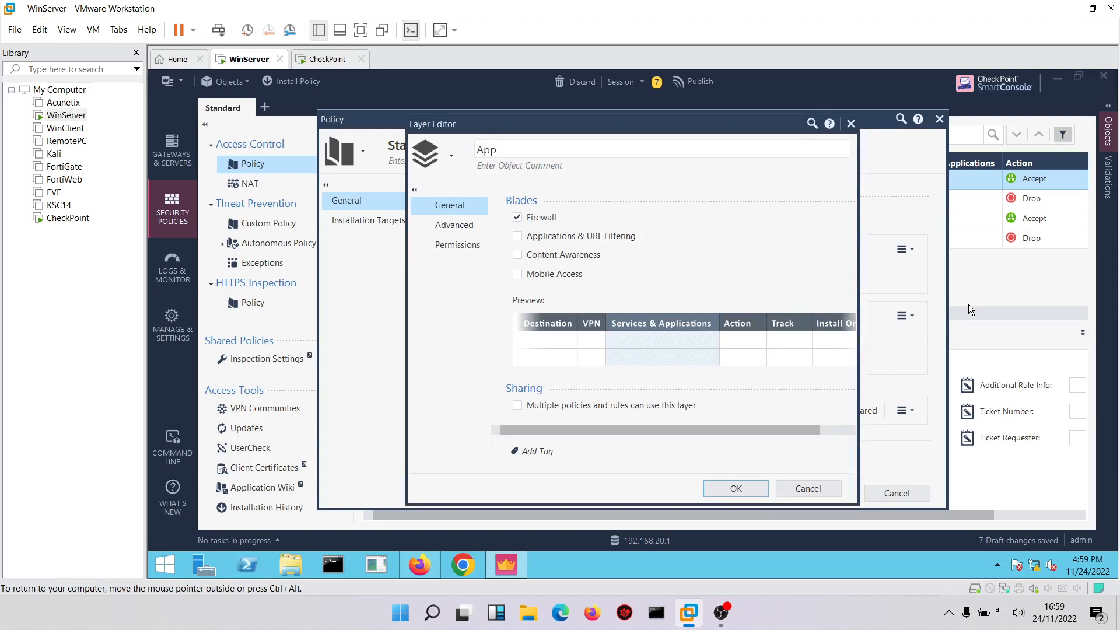
type("& URL Filtering")
Give the new layer only the Applications & URL Filtering blade, with Accept as implicit cleanup action, and save the policy.
left_click(517, 219)
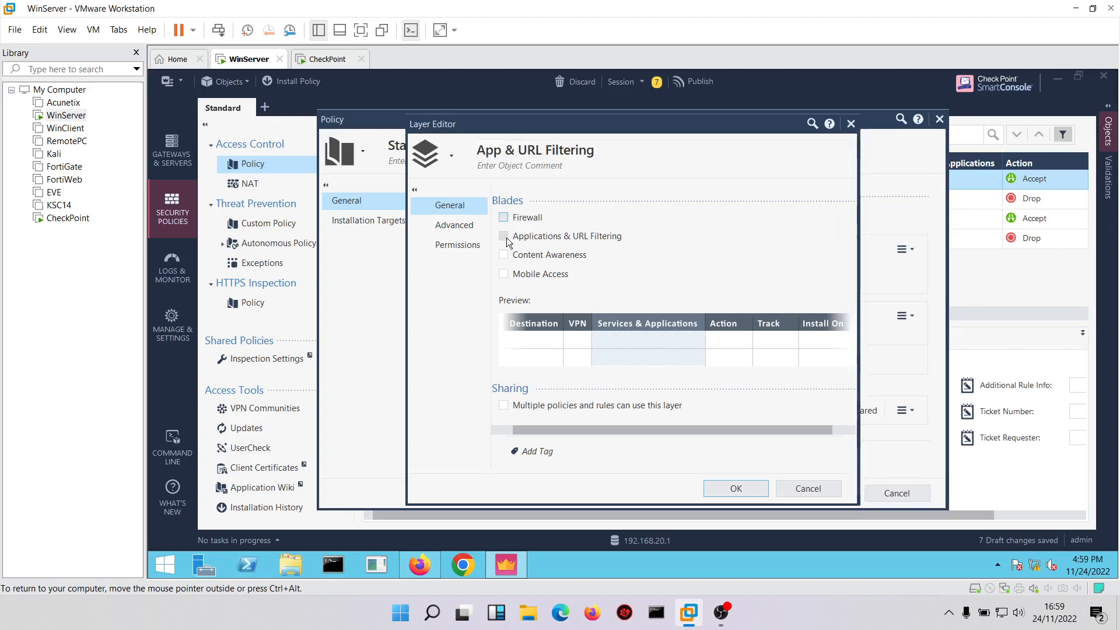
left_click(504, 236)
left_click(454, 233)
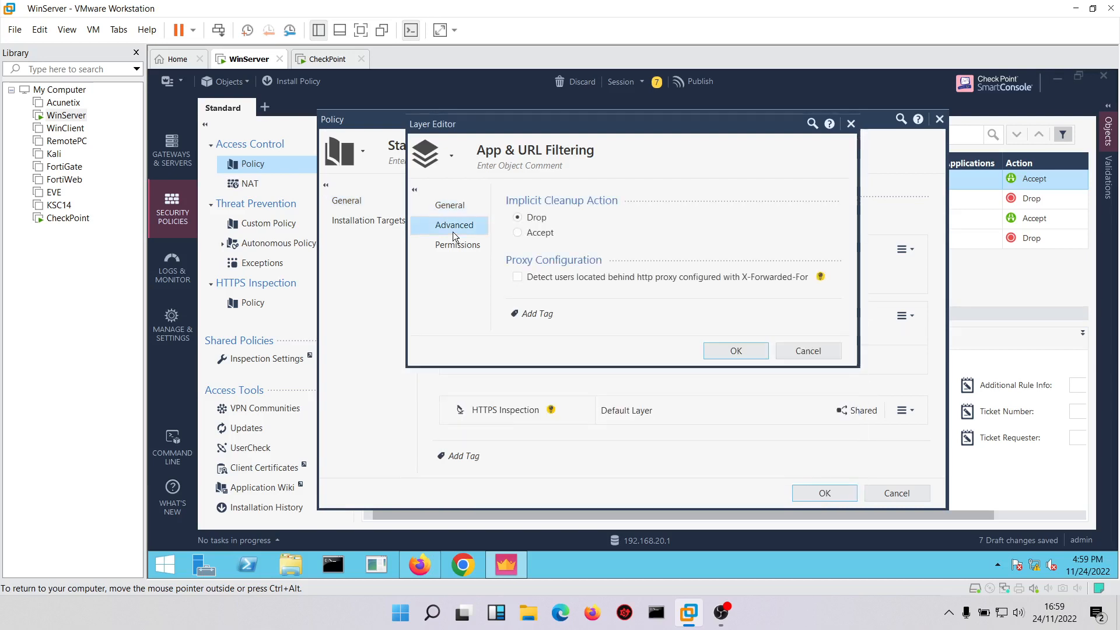
left_click(524, 236)
left_click(725, 350)
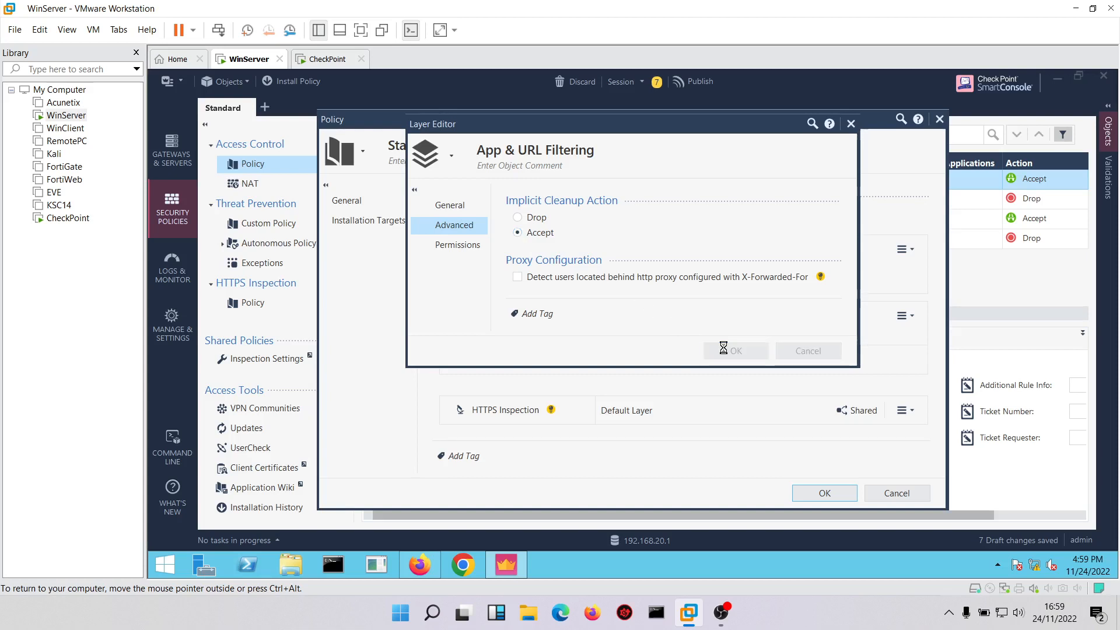
left_click(808, 494)
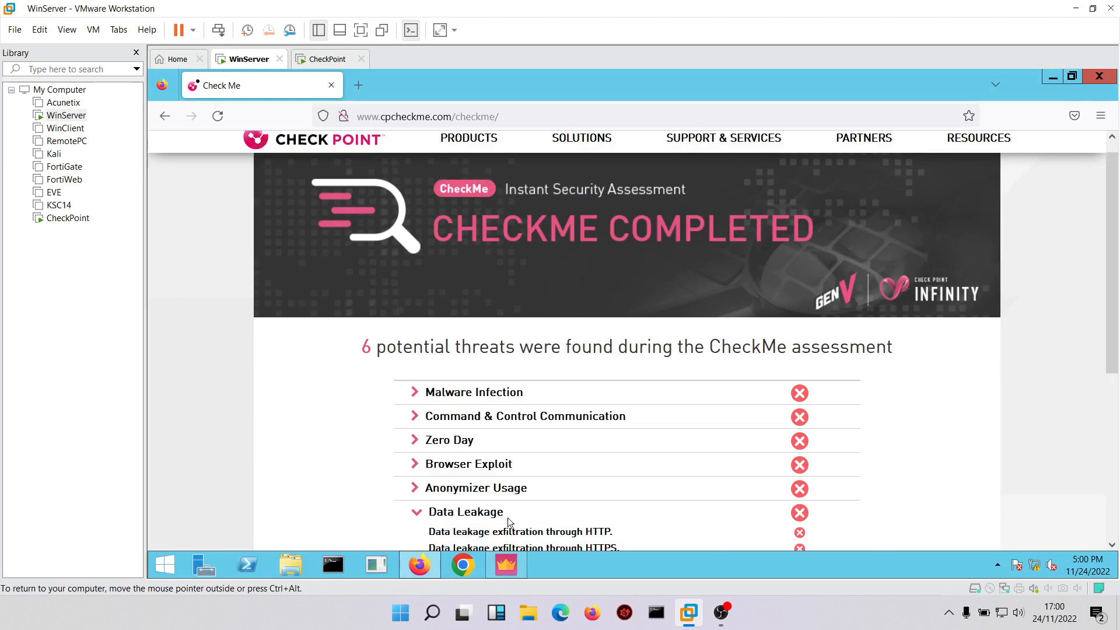
Back in SmartConsole, set the action of the App & URL Filtering layer's cleanup rule to Accept.
left_click(506, 563)
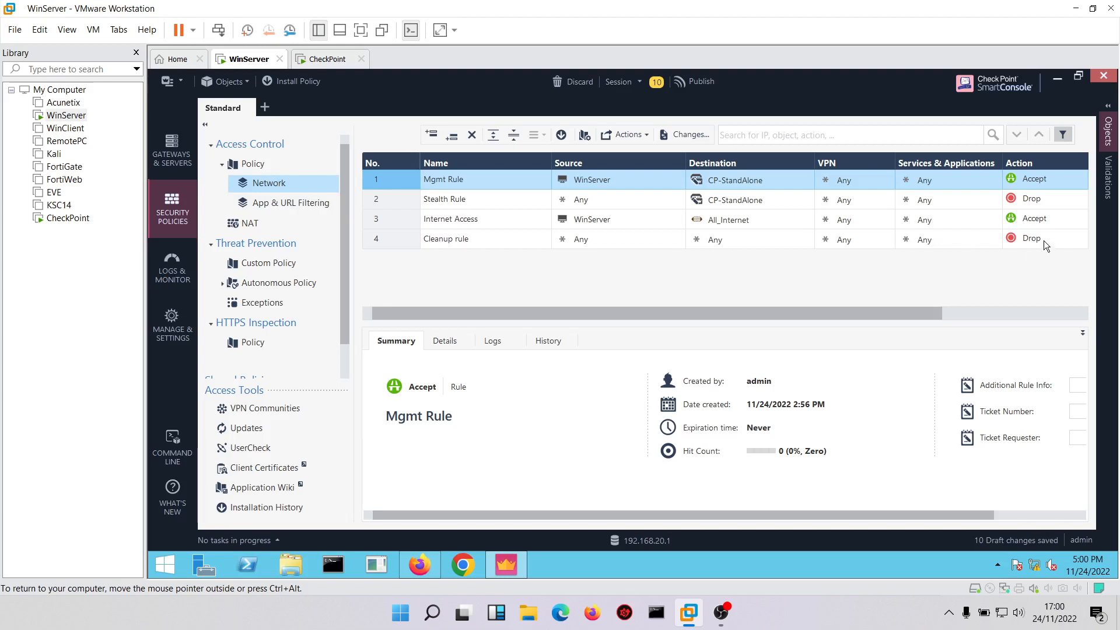
left_click(279, 201)
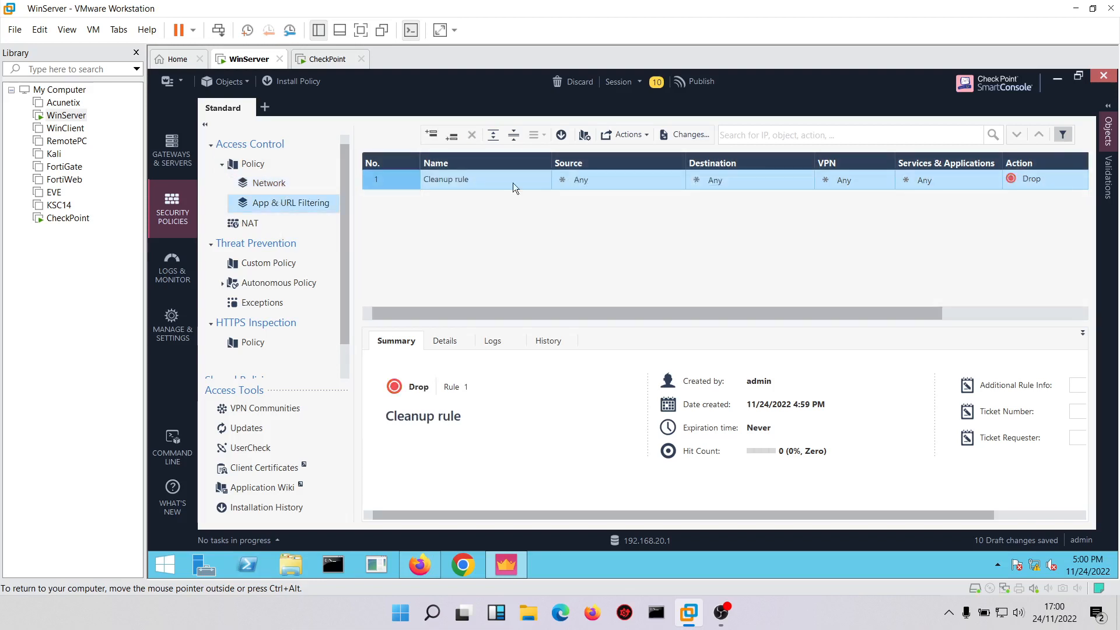
left_click(1054, 176)
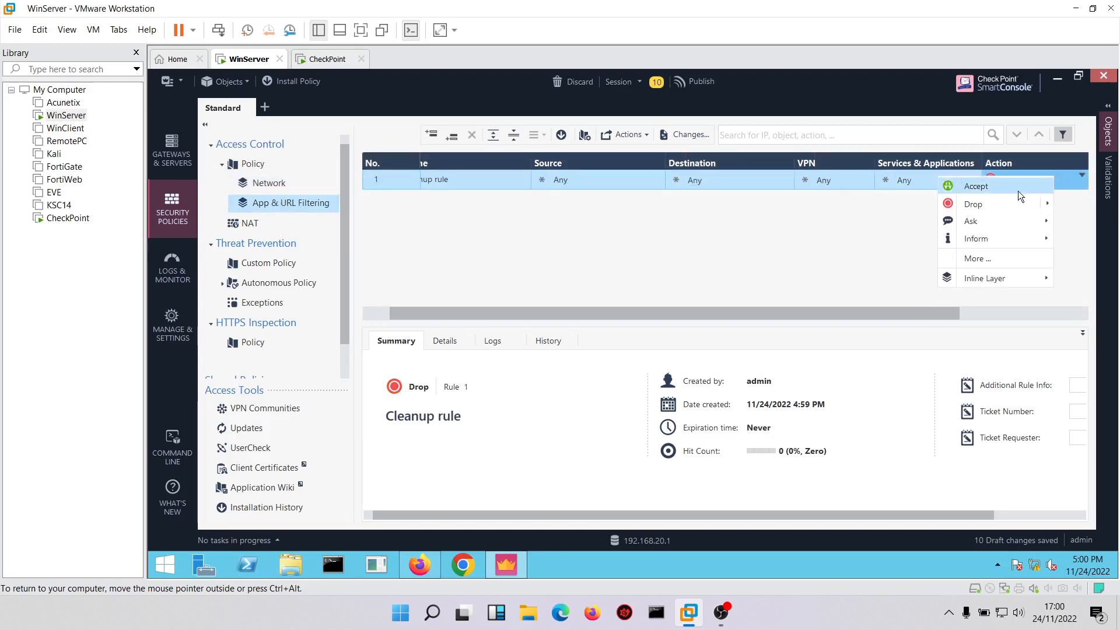
left_click(994, 193)
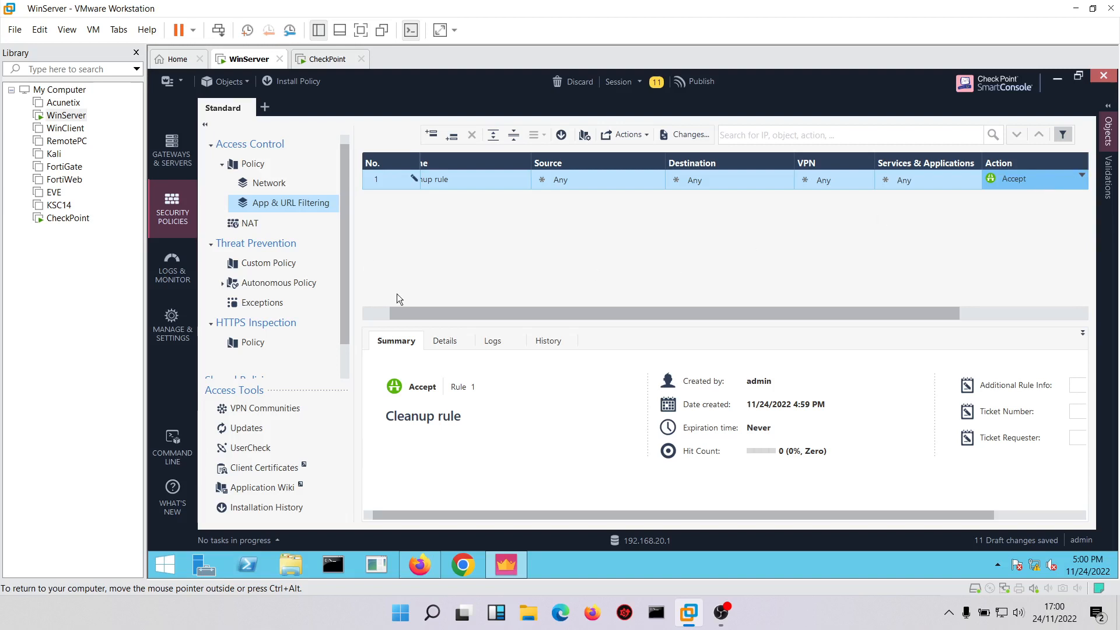
left_click_drag(420, 314, 342, 301)
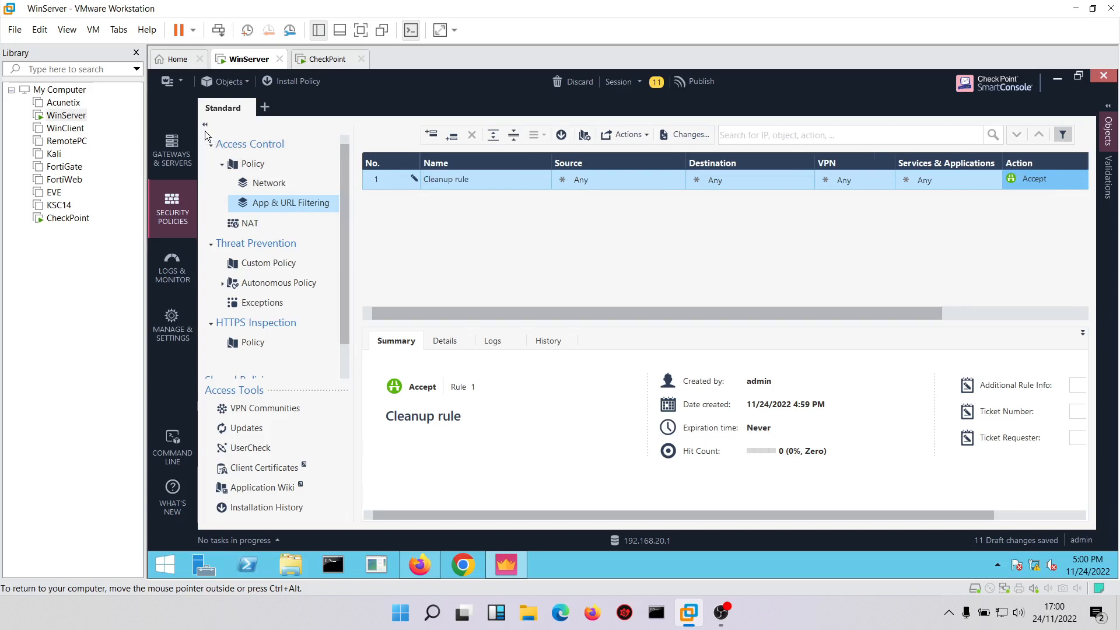
Add a rule named No Social Media above the cleanup rule in the App & URL Filtering layer.
right_click(382, 179)
left_click(492, 191)
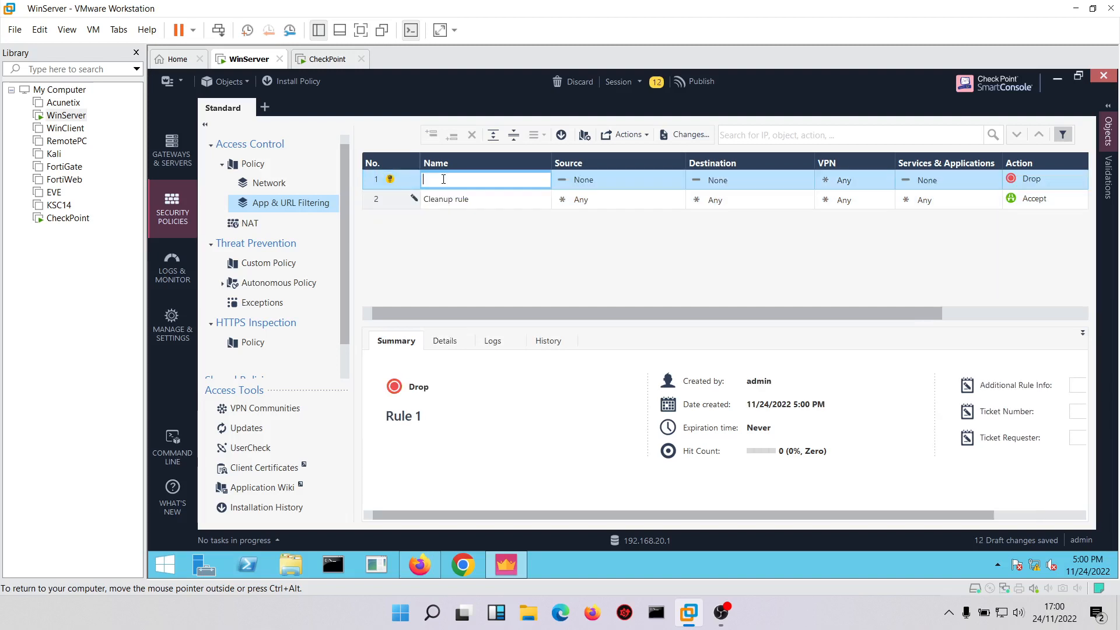
type("No ")
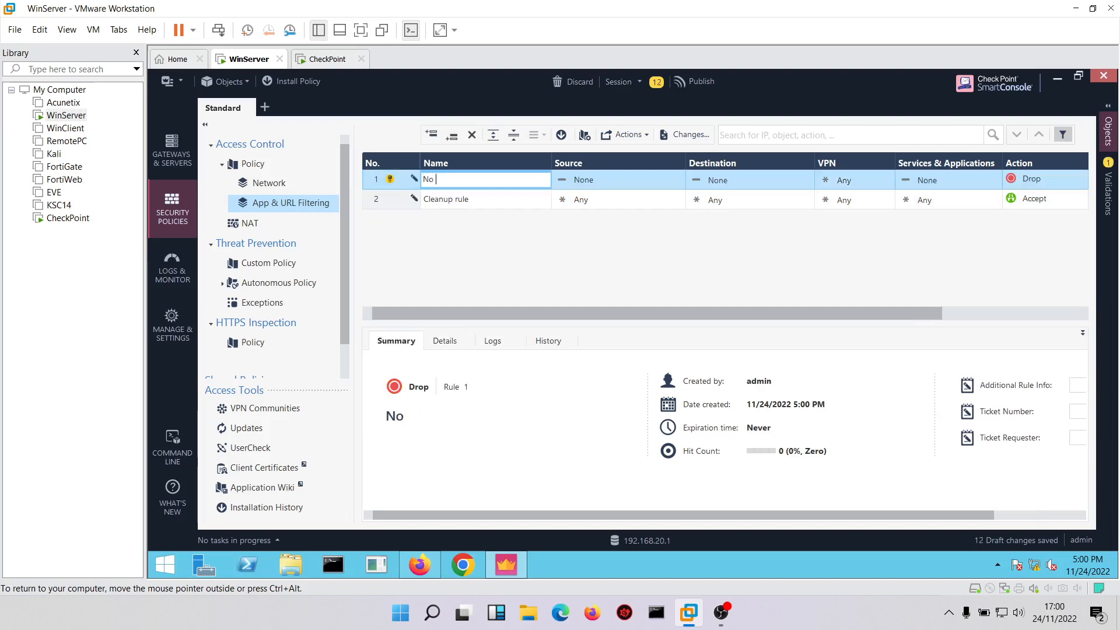
type("Social M")
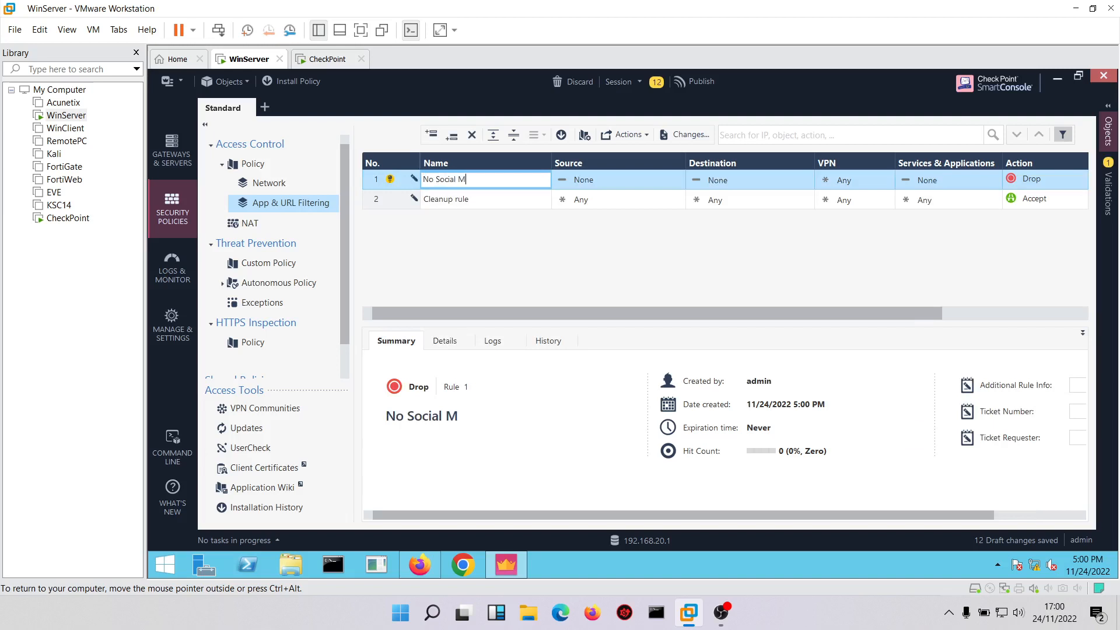
type("edia")
Set the No Social Media rule's source to Any and its destination to All_Internet.
left_click(600, 180)
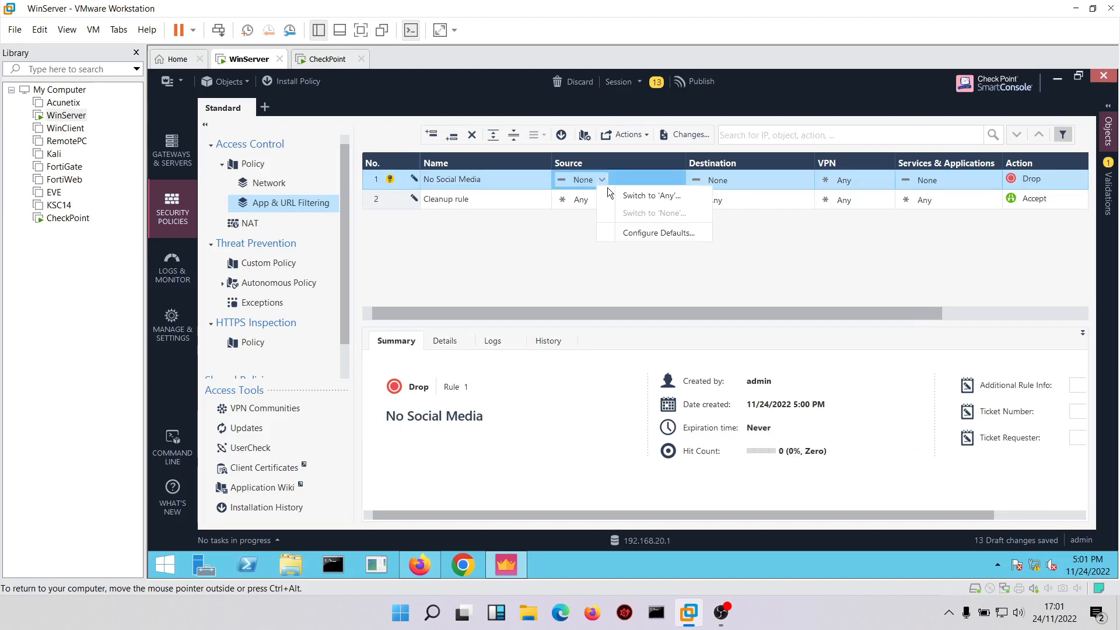
left_click(631, 191)
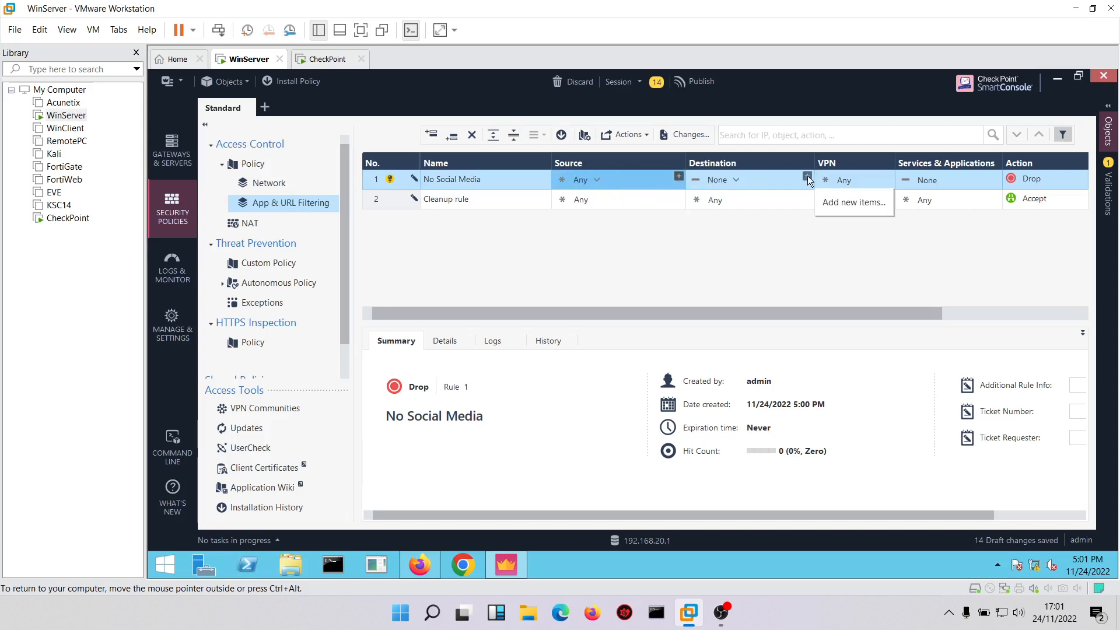
left_click(807, 177)
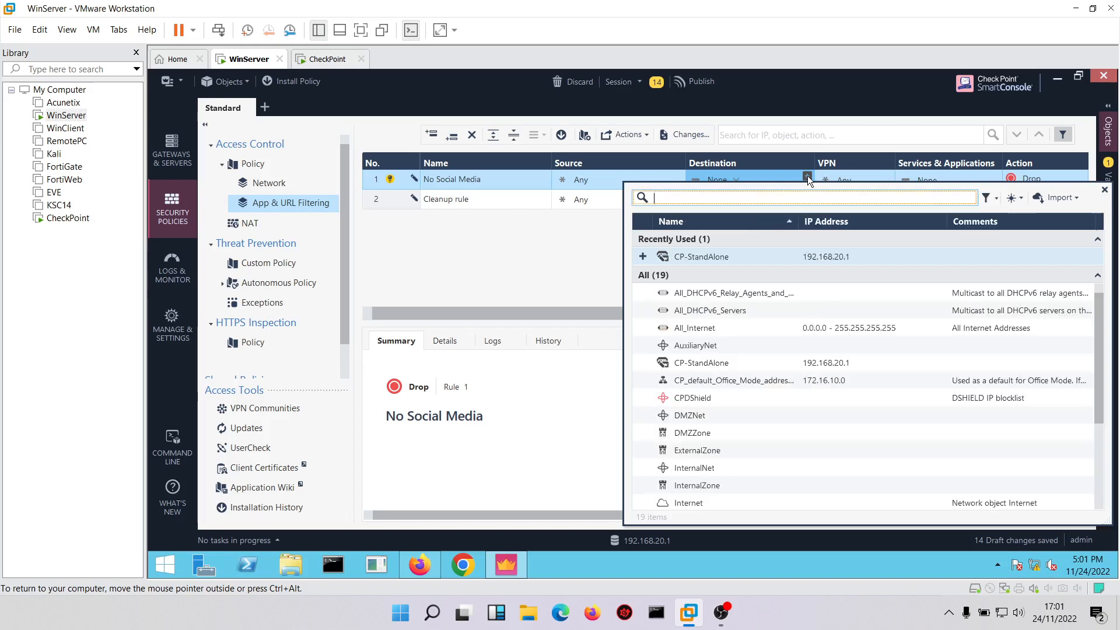
type("a")
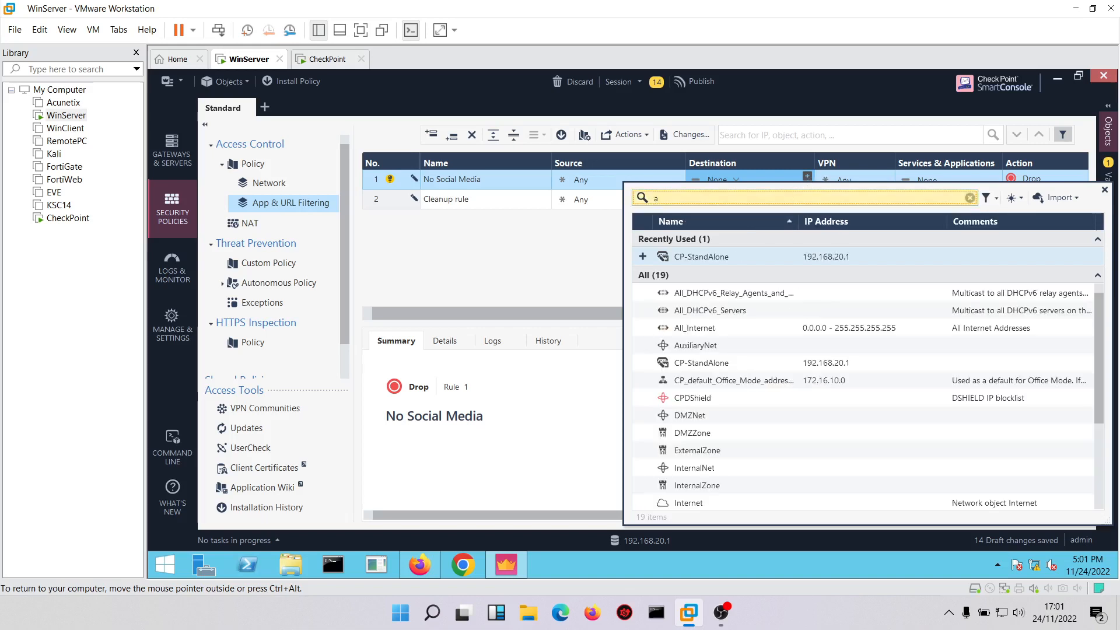
type("ll")
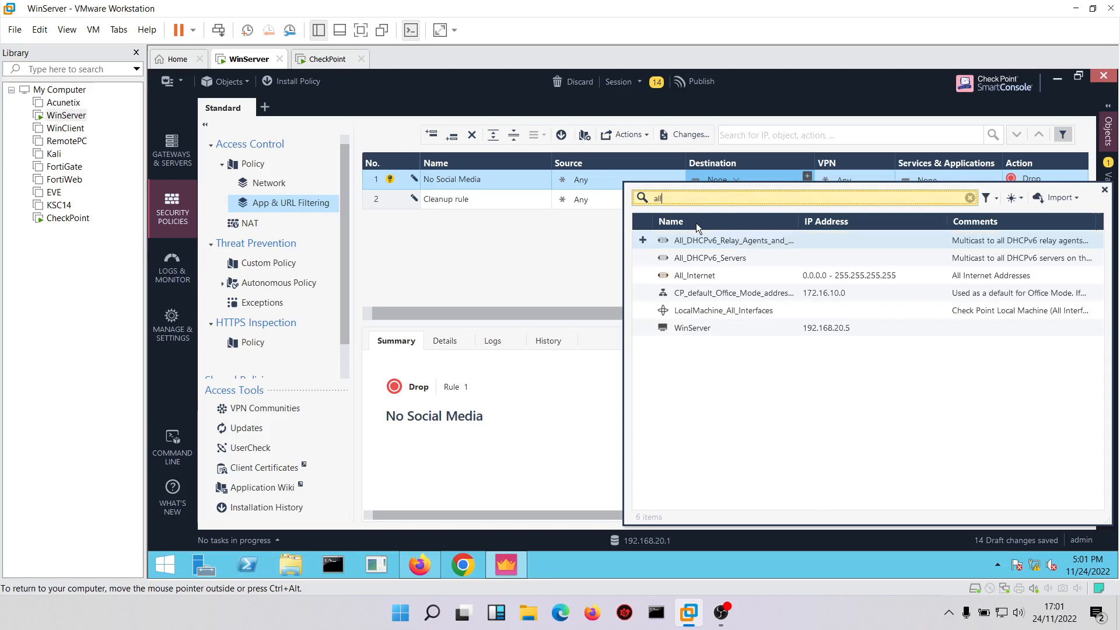
left_click(643, 275)
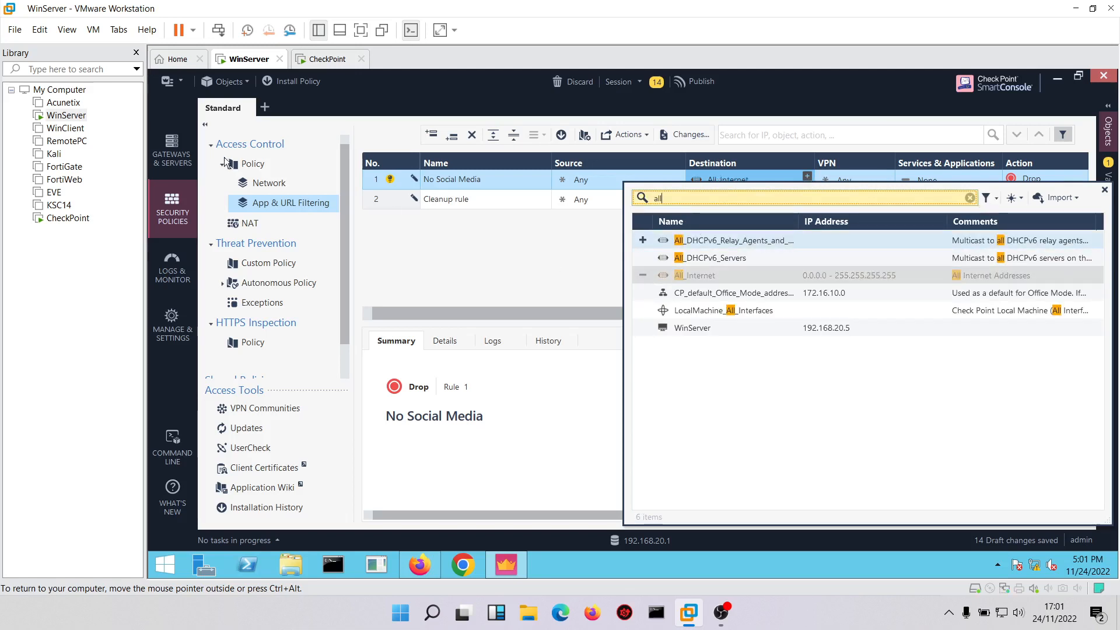
left_click(202, 124)
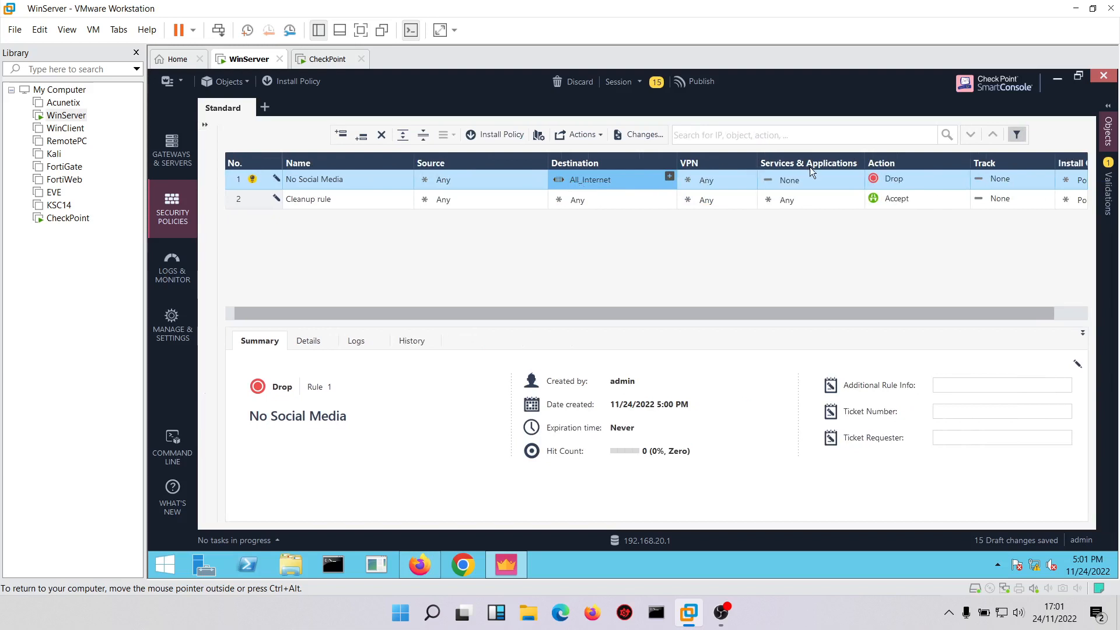
Add the Social Networking category to the No Social Media rule's services and applications.
left_click(809, 173)
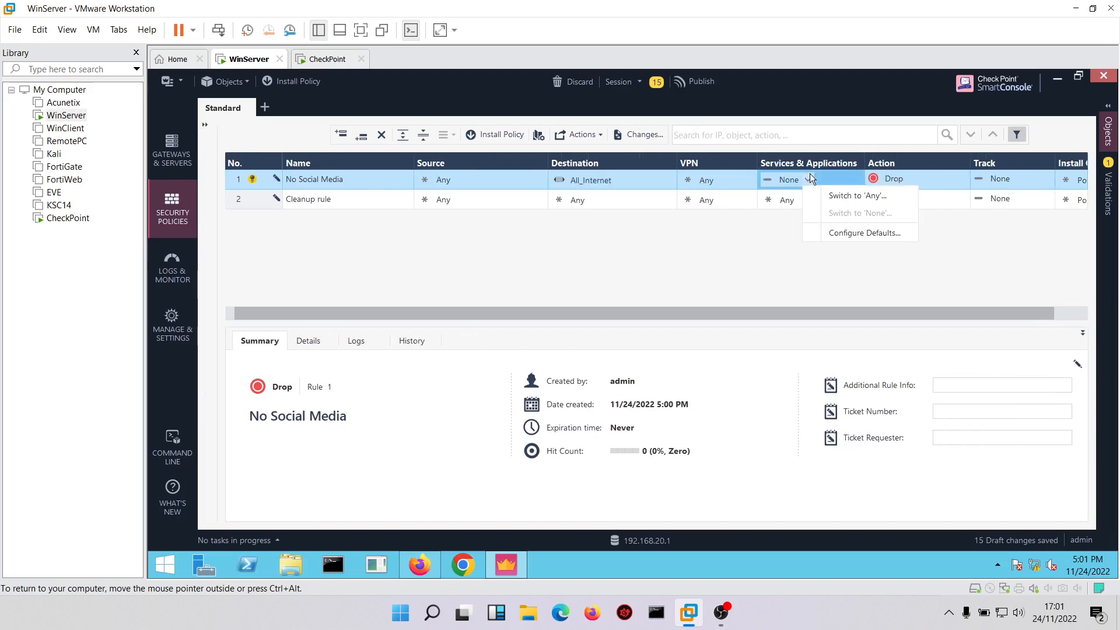
left_click(802, 173)
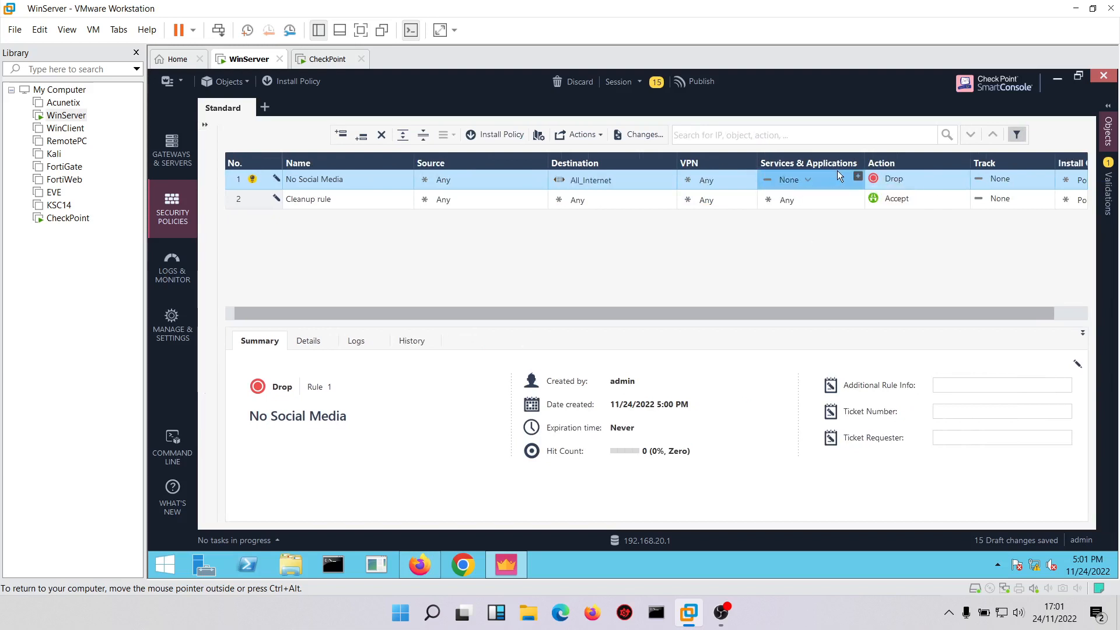
left_click(857, 176)
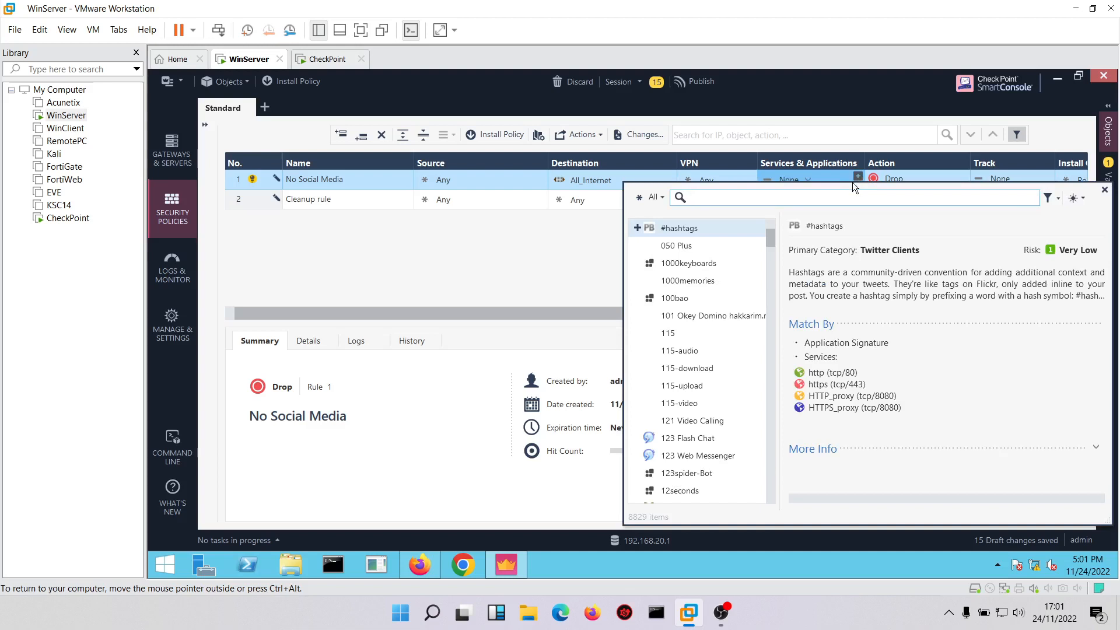
type("social")
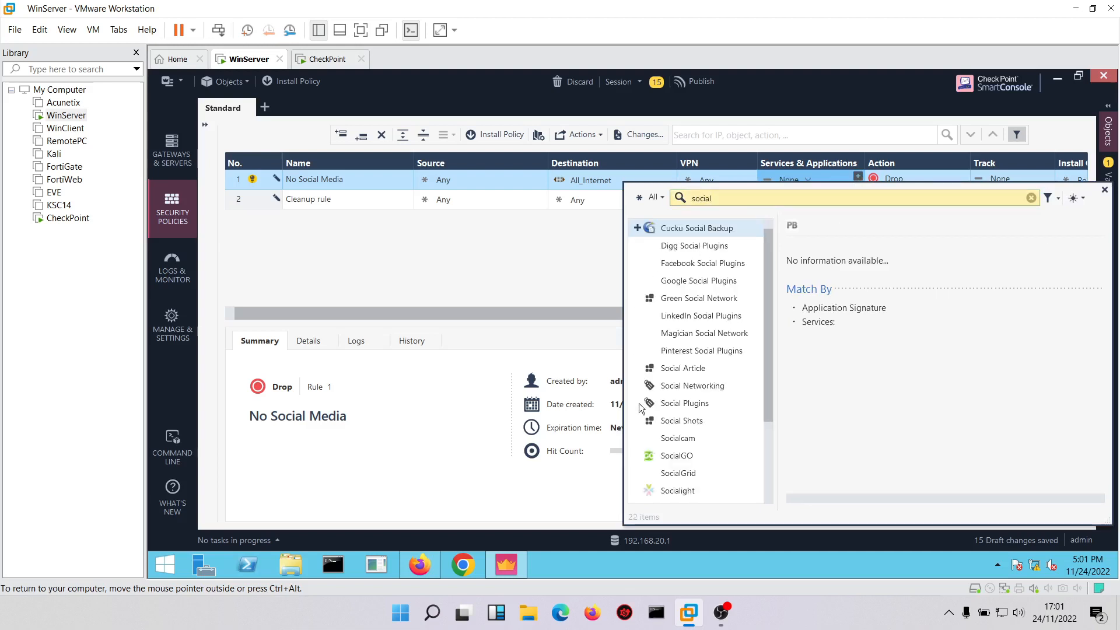
left_click(637, 387)
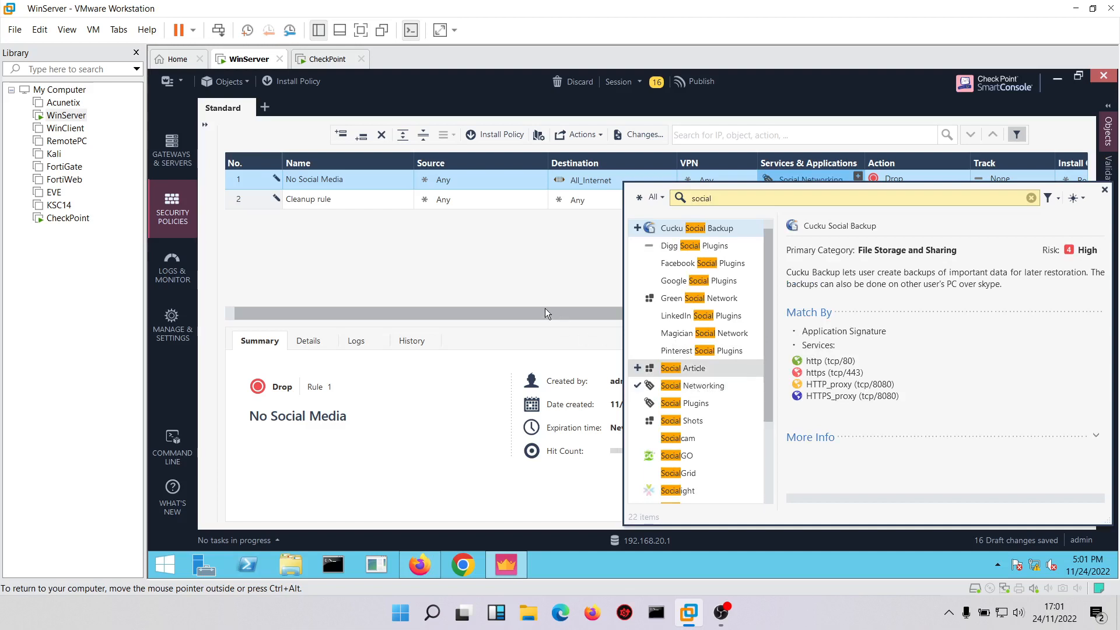
left_click(522, 263)
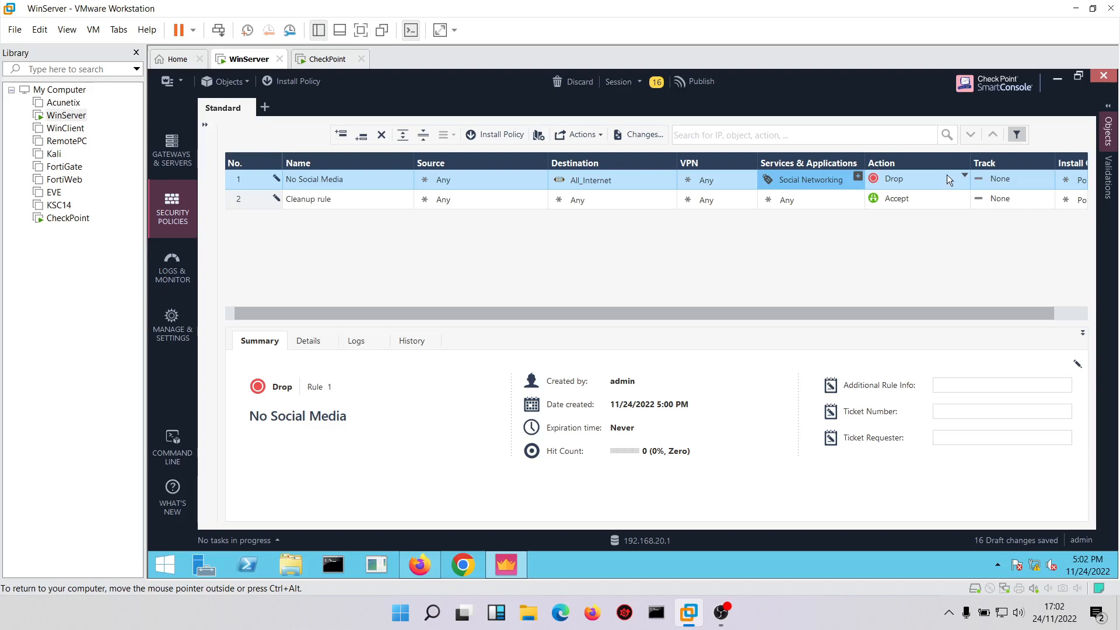
Set the No Social Media rule's action to Drop with Blocked Message - Access Control, and its tracking to Log.
left_click(963, 175)
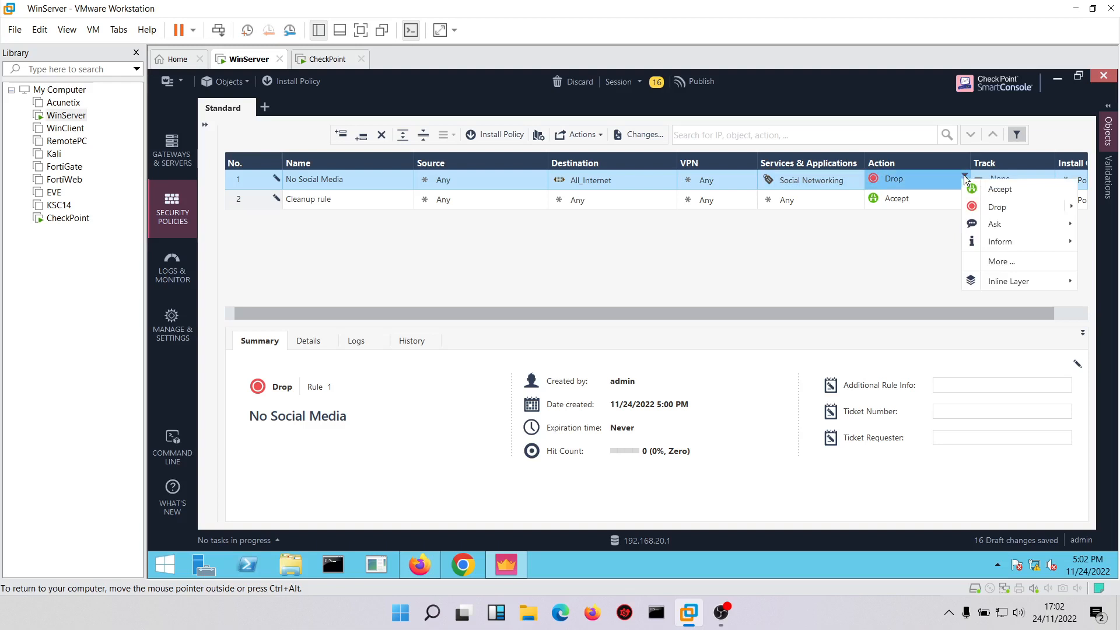
mouse_move(988, 205)
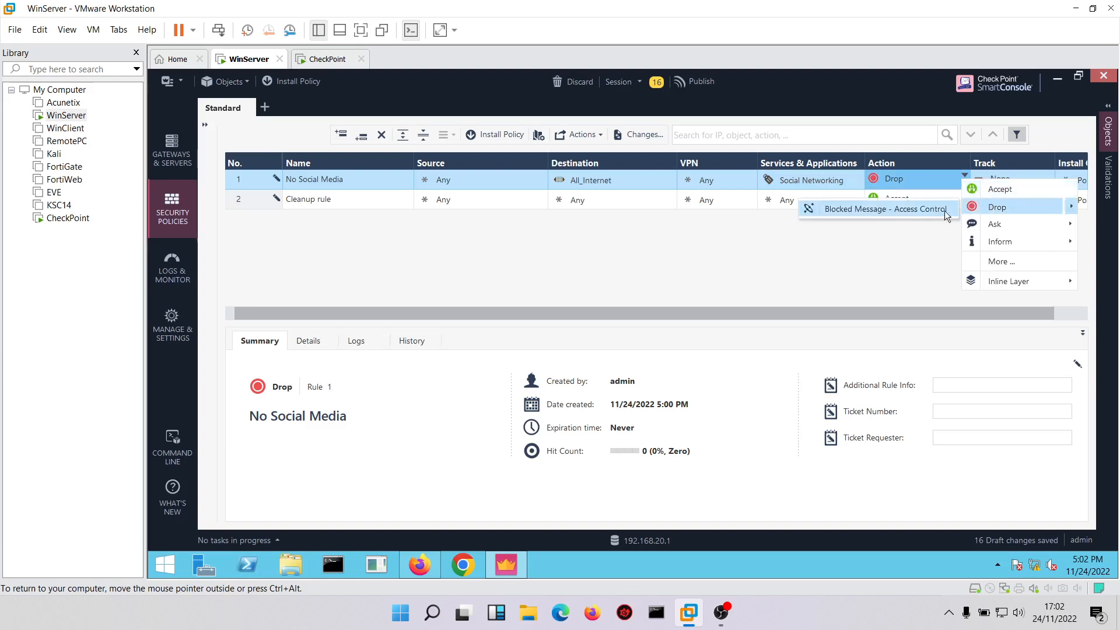
left_click(897, 211)
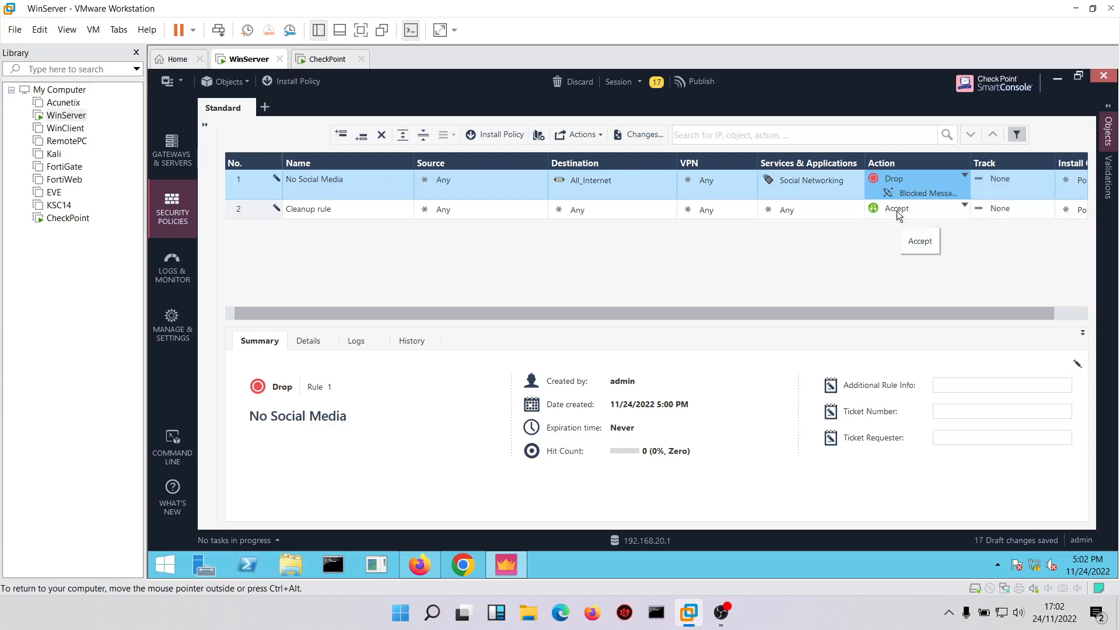
left_click(994, 187)
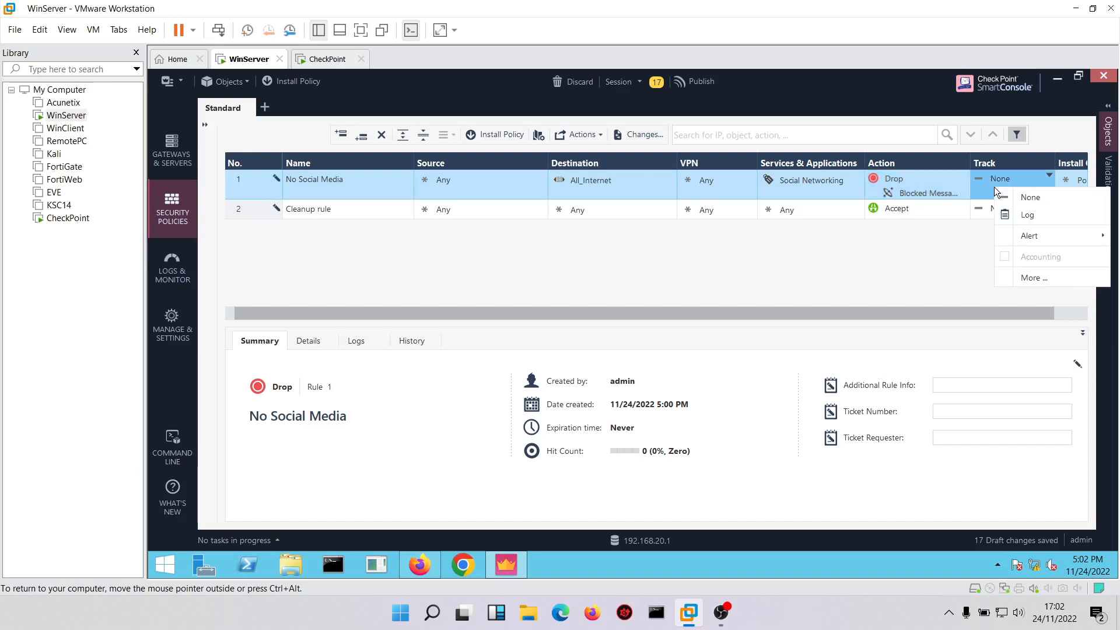
left_click(1015, 215)
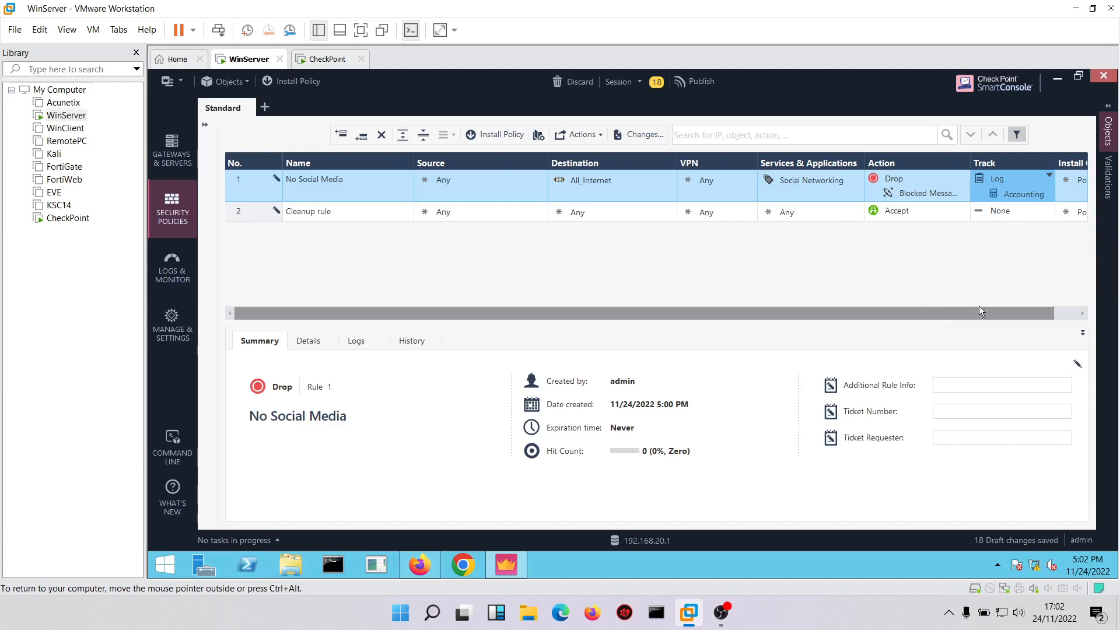
left_click_drag(979, 313, 1003, 313)
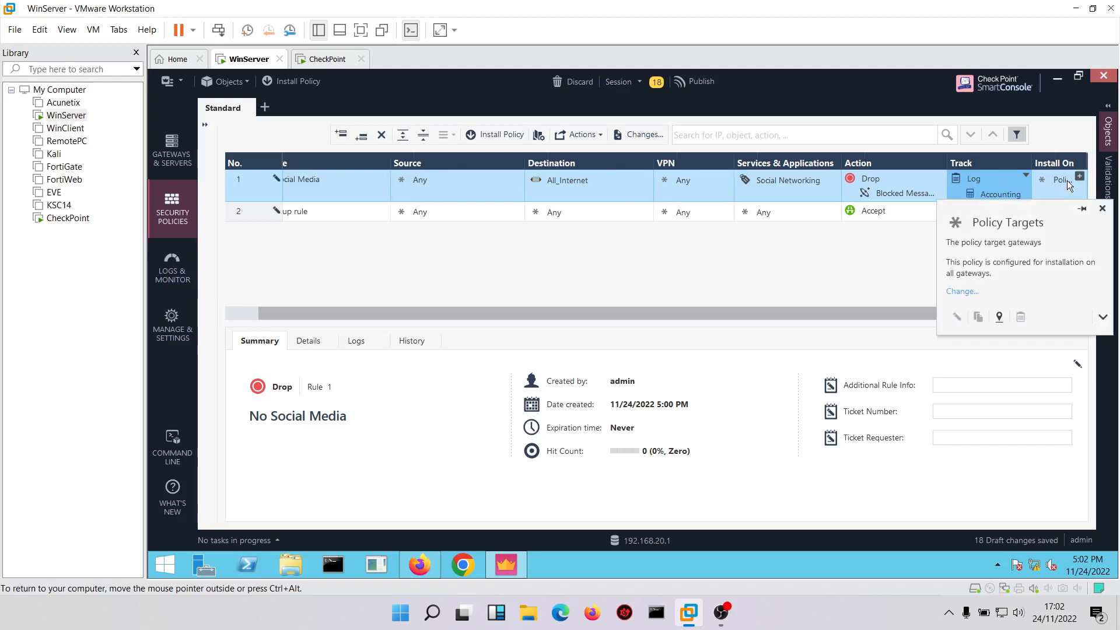
left_click_drag(375, 309, 262, 298)
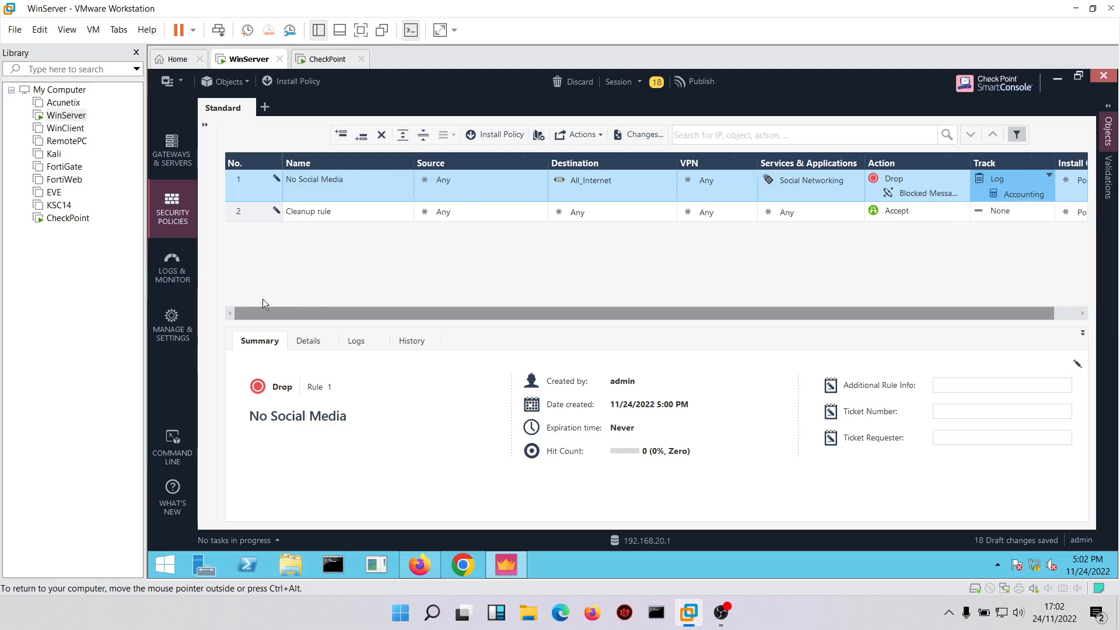
Show the UserCheck objects and preview the Blocked Message - Access Control page.
left_click(205, 125)
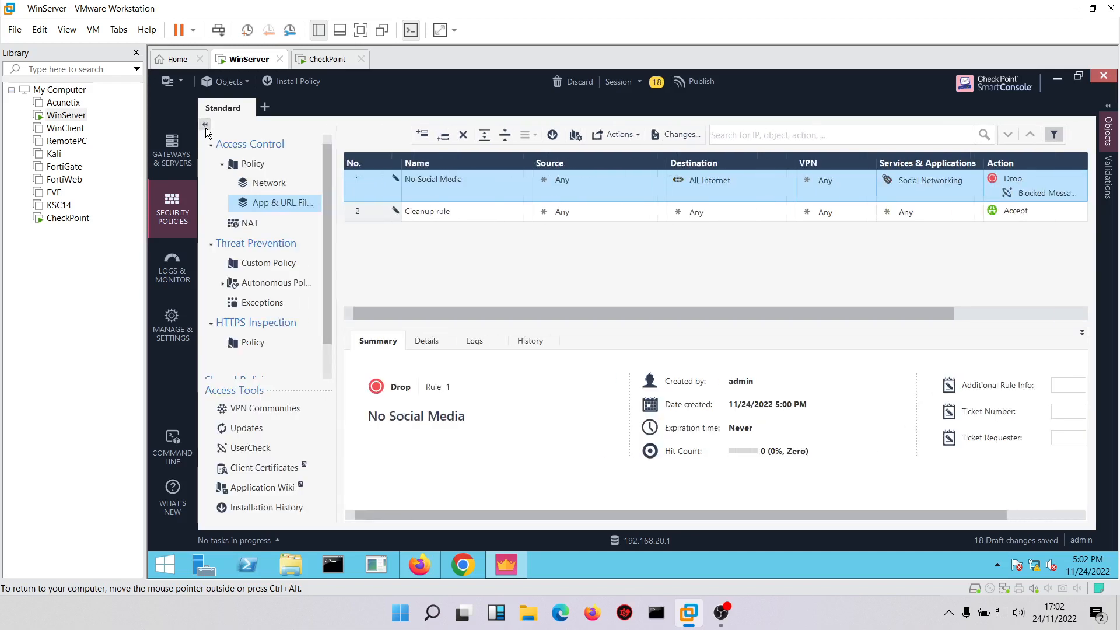
left_click(236, 449)
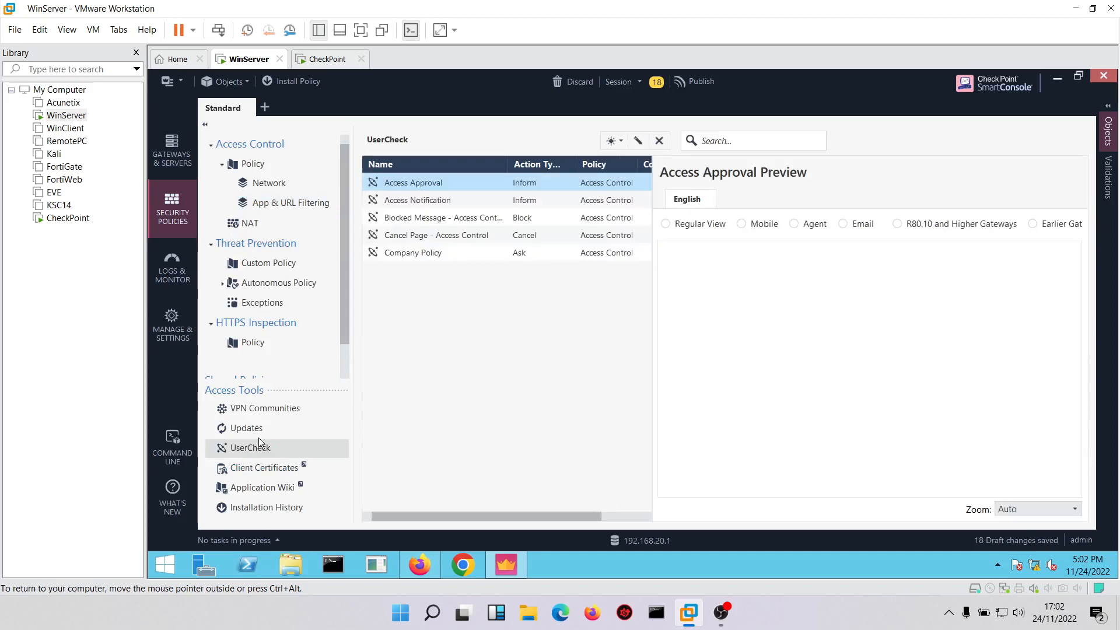
left_click(428, 217)
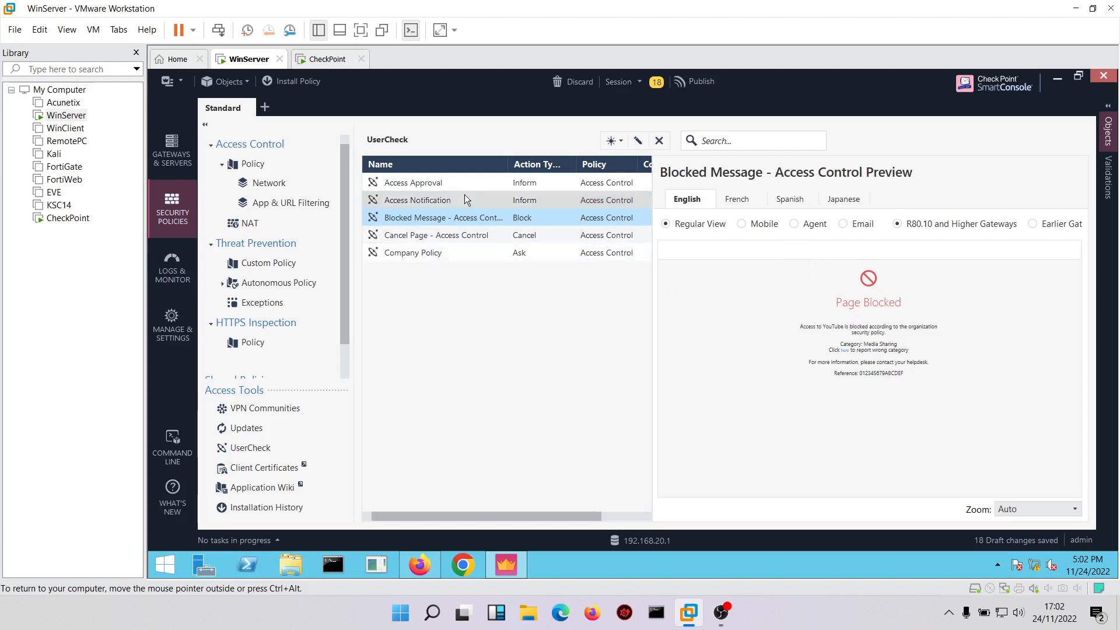
Examine the message, logo, default language and external portal options of a new Block UserCheck object, and discard it.
left_click(610, 141)
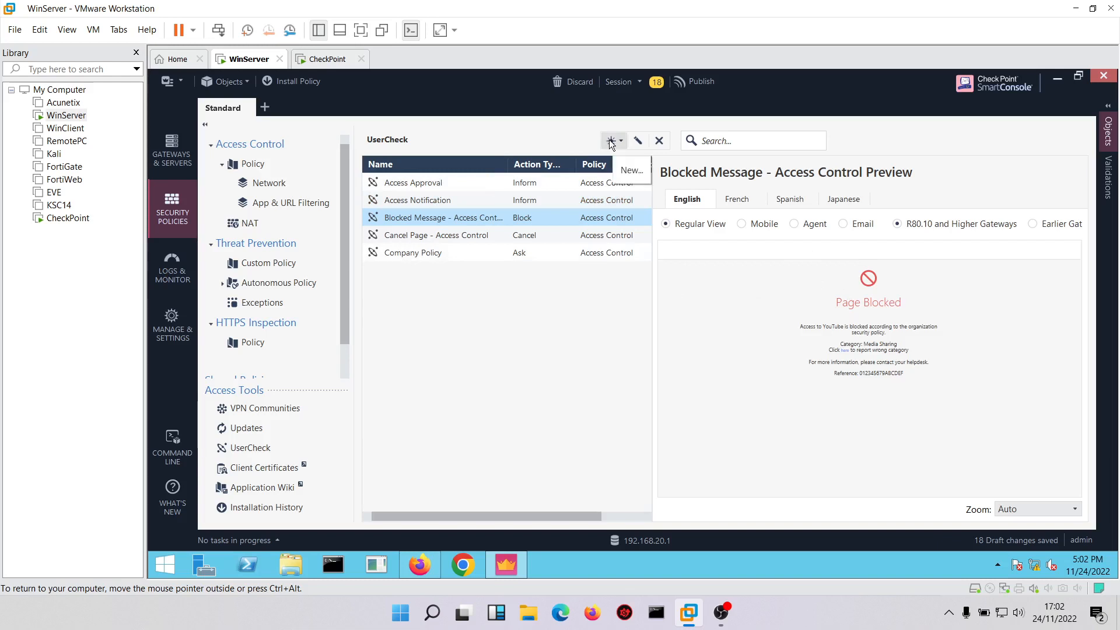
left_click(610, 141)
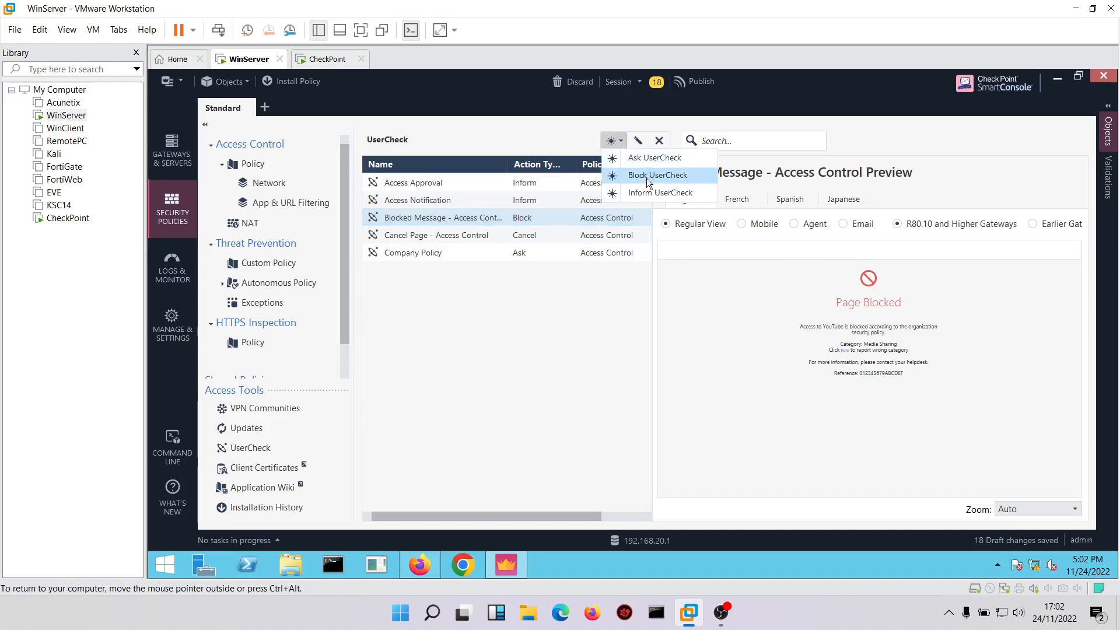
left_click(657, 175)
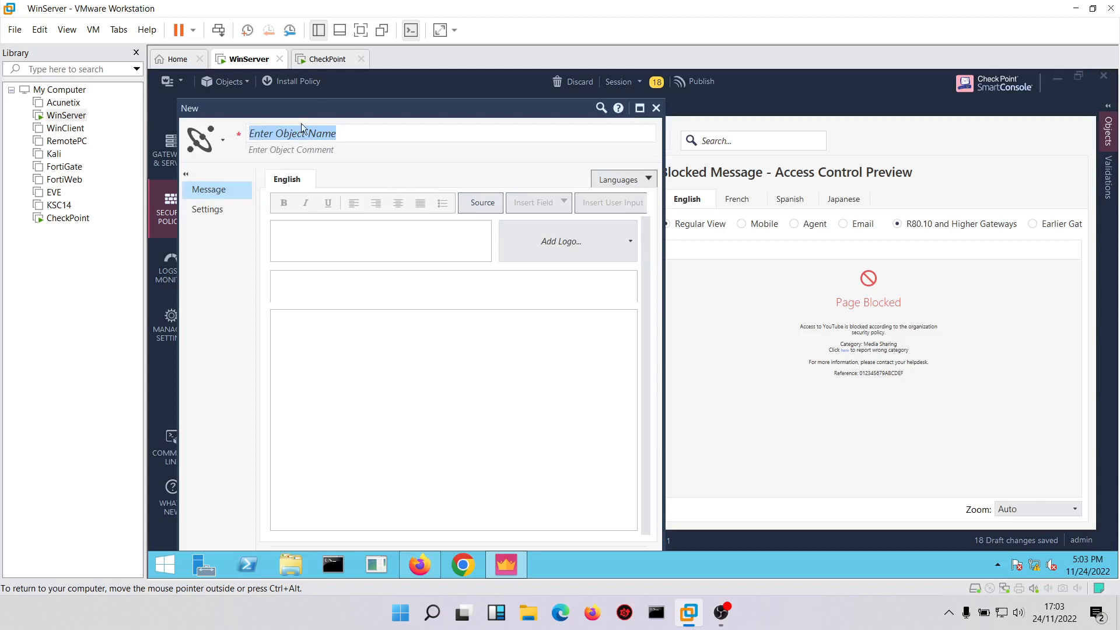
left_click(383, 337)
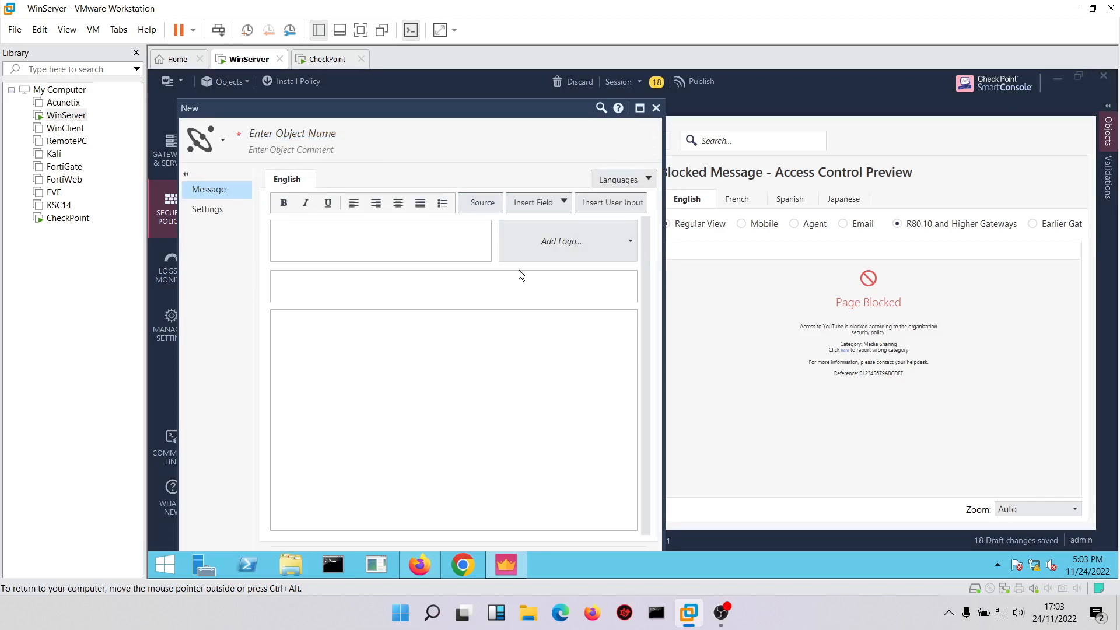
left_click(562, 242)
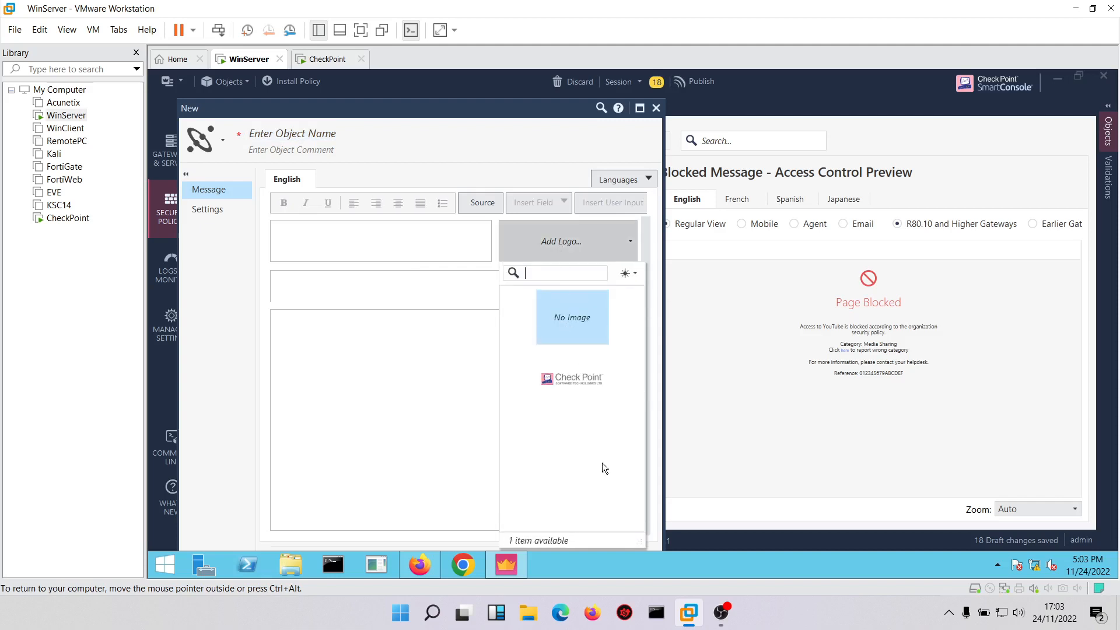
left_click(198, 211)
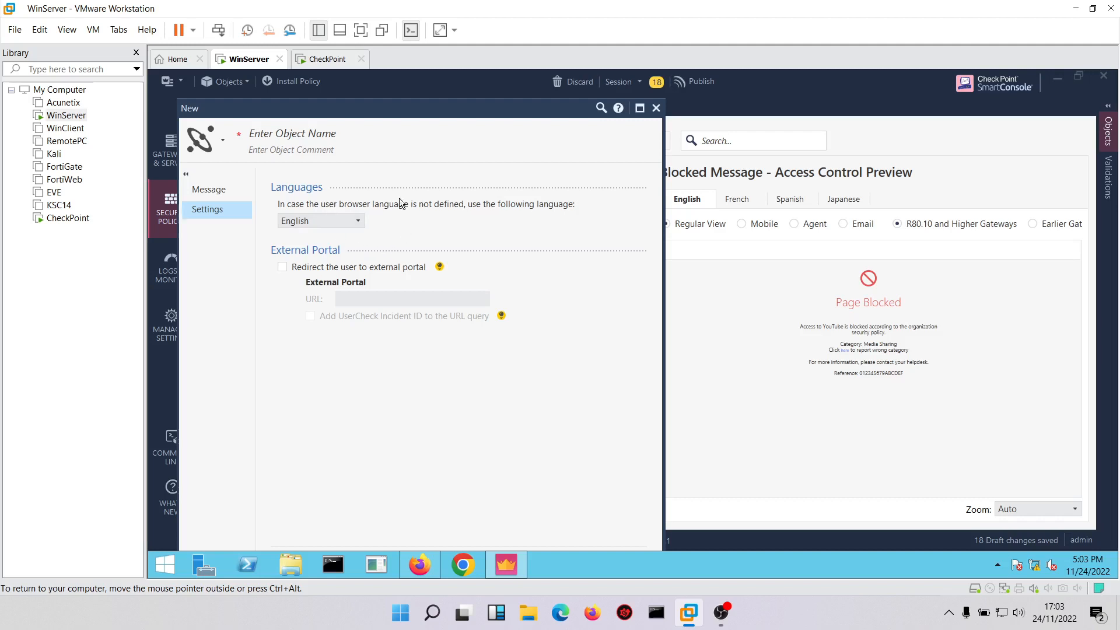
left_click(358, 225)
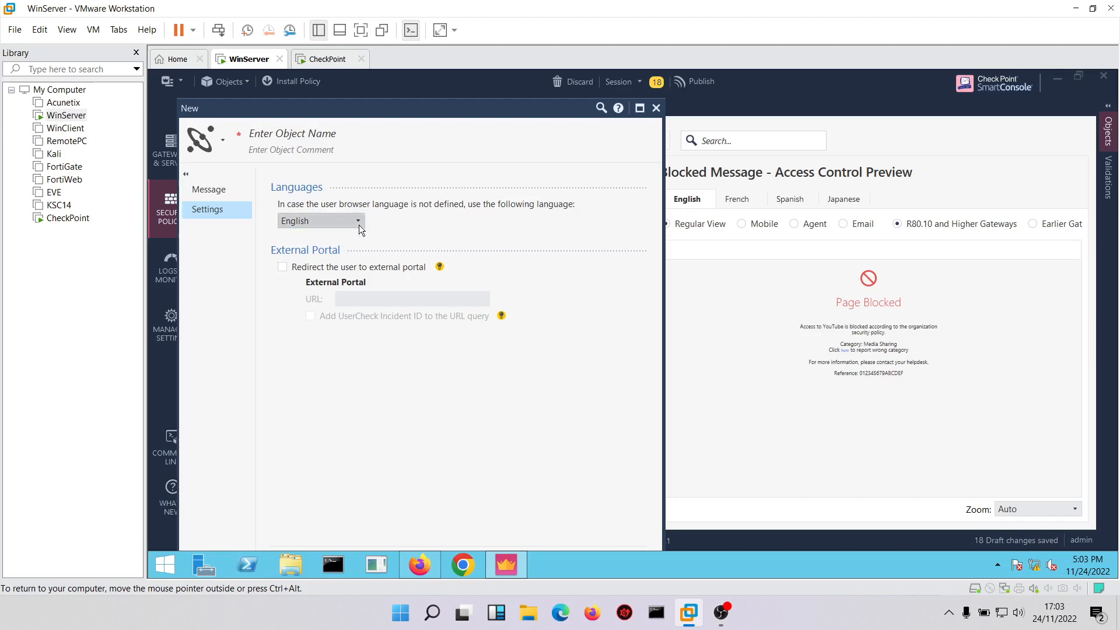
left_click(358, 225)
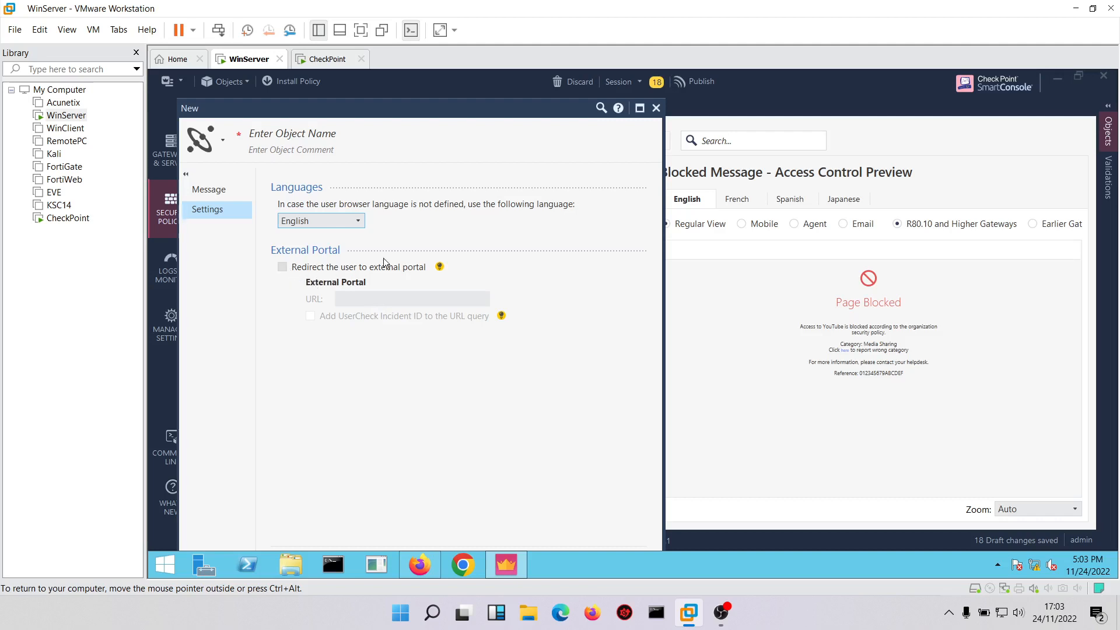
left_click(656, 108)
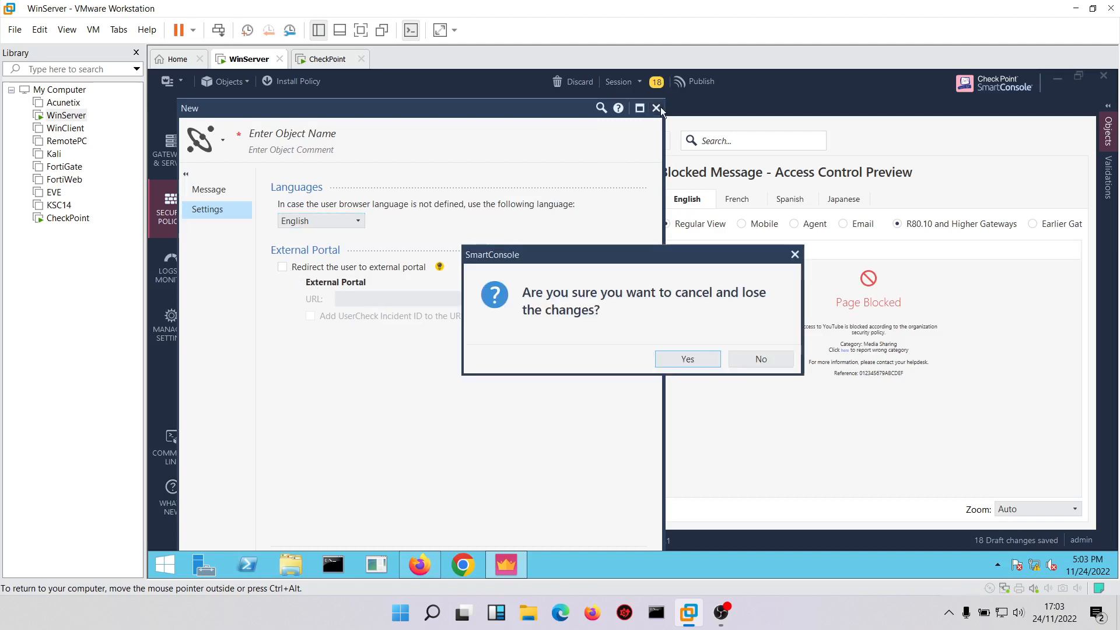
left_click(688, 358)
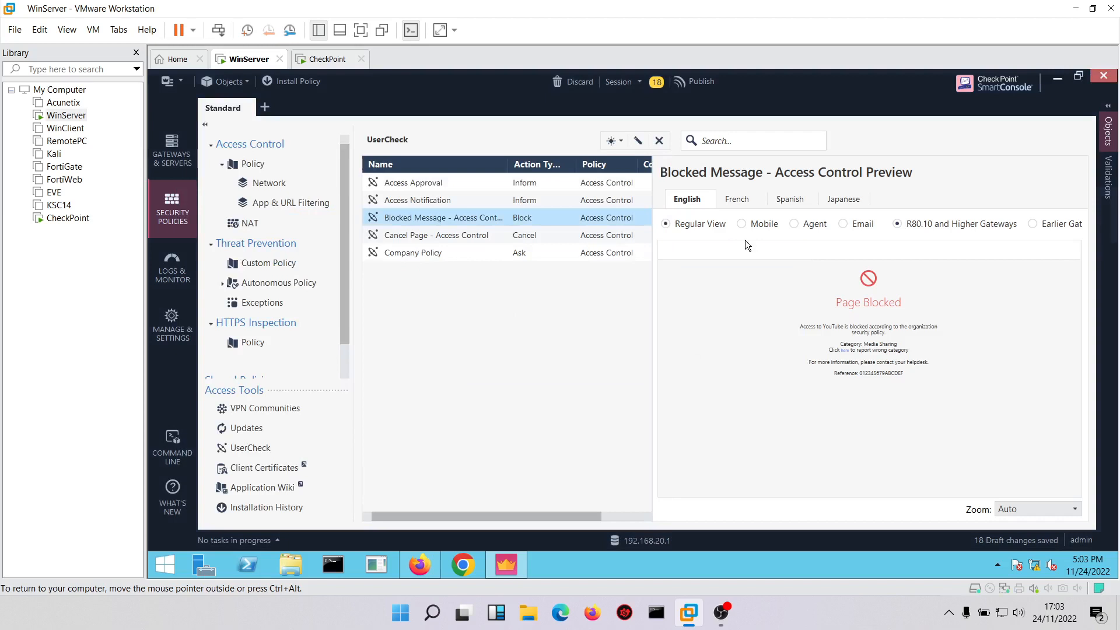
Preview the Blocked Message - Access Control page in French, Spanish and Japanese, and return to the English version.
left_click(738, 200)
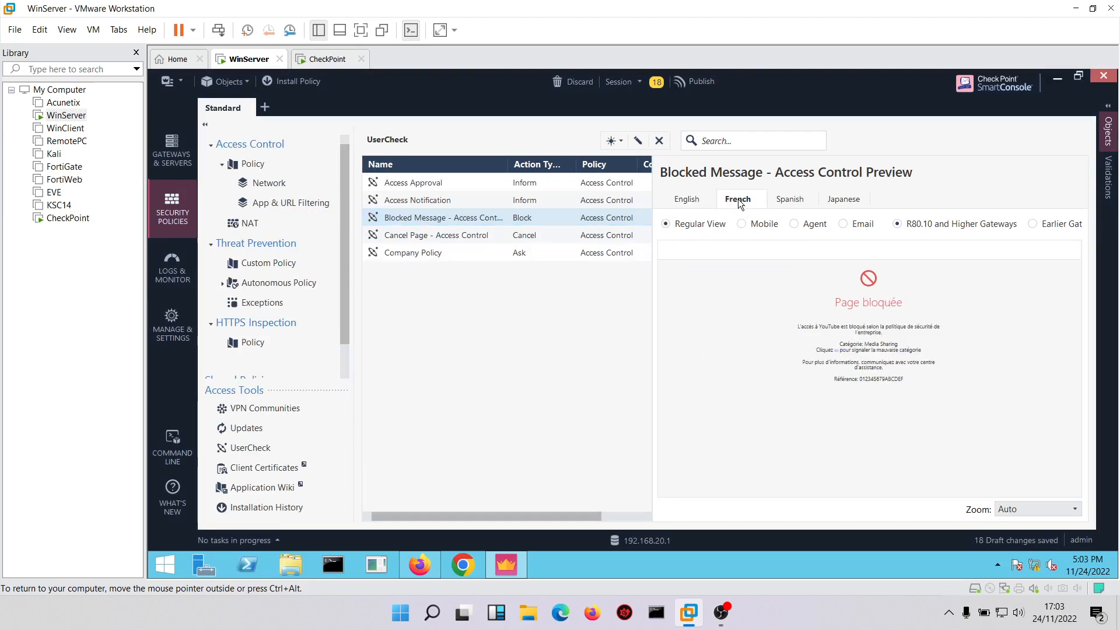
left_click(790, 199)
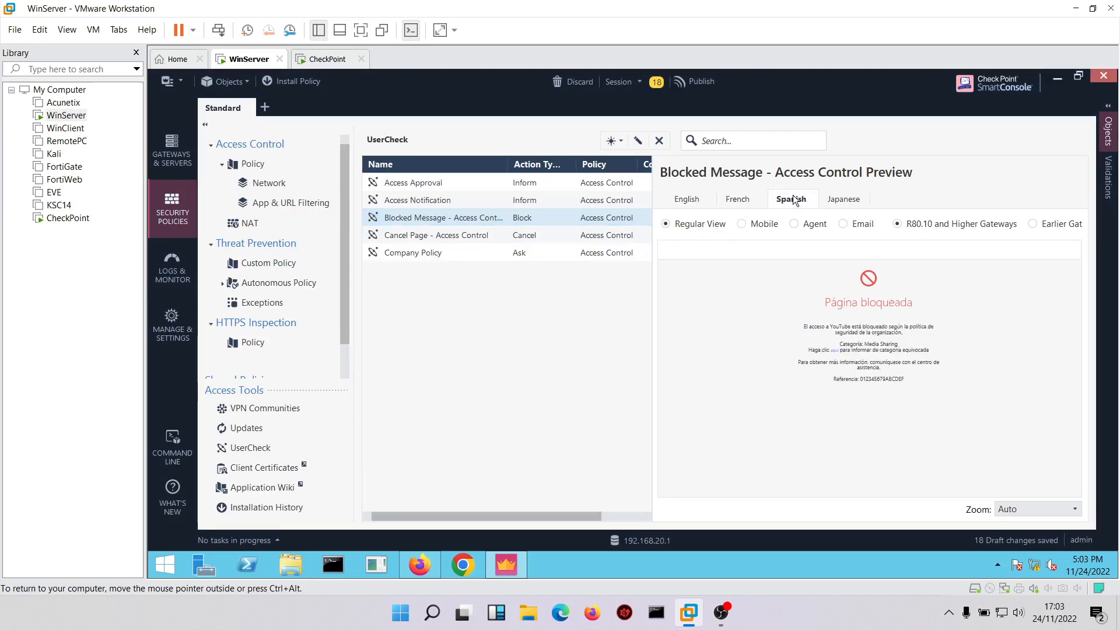
left_click(855, 191)
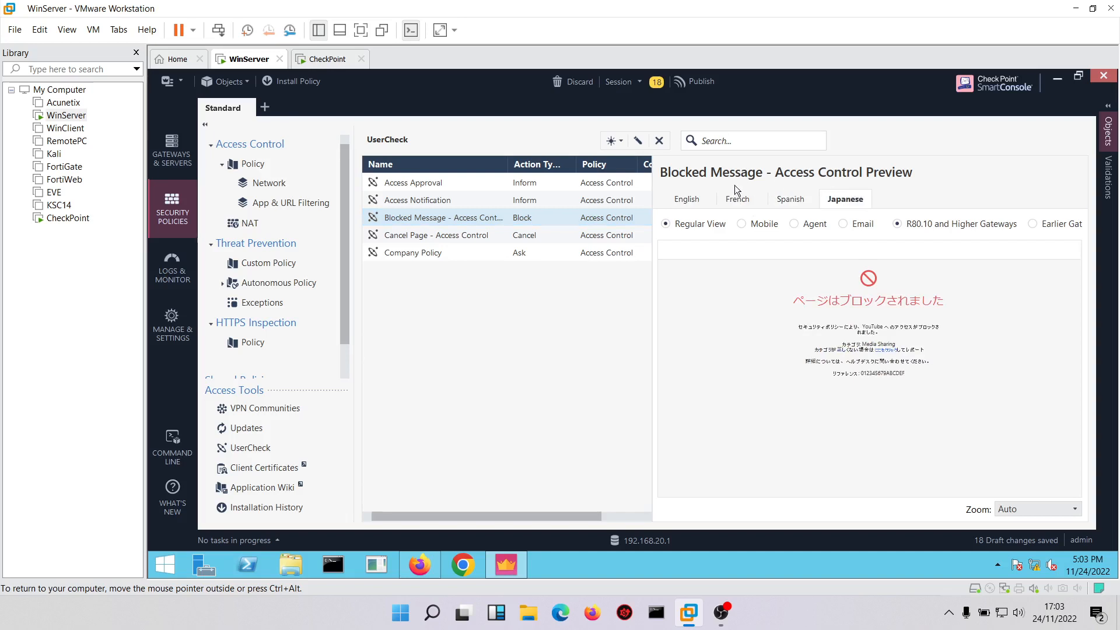
left_click(686, 199)
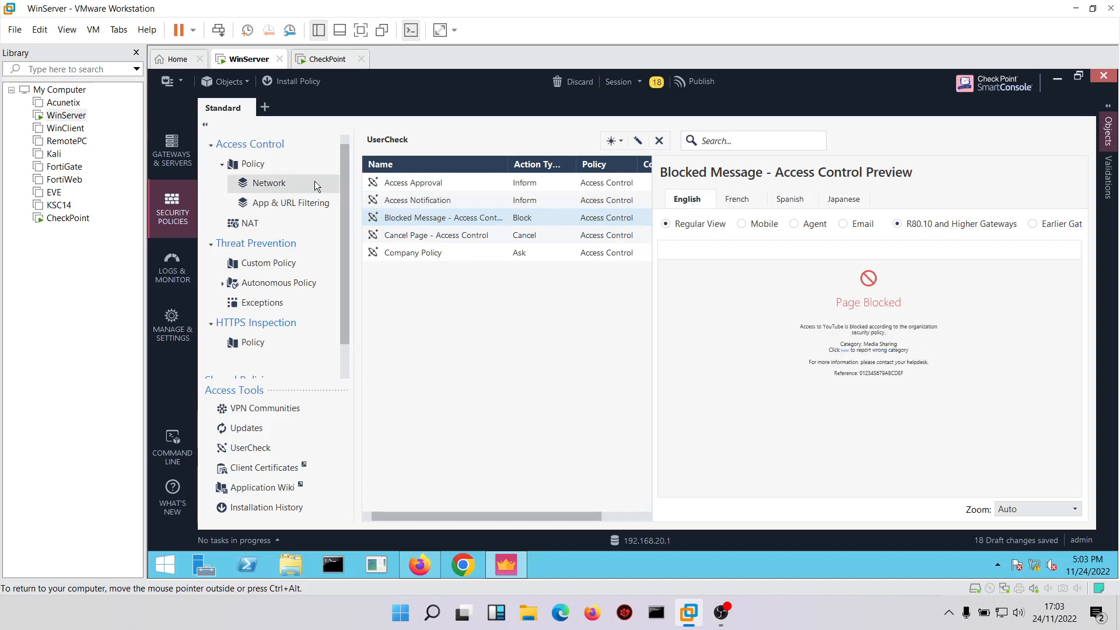
Add a rule above No Social Media in the App & URL Filtering layer and name it No Anonymizers.
left_click(270, 212)
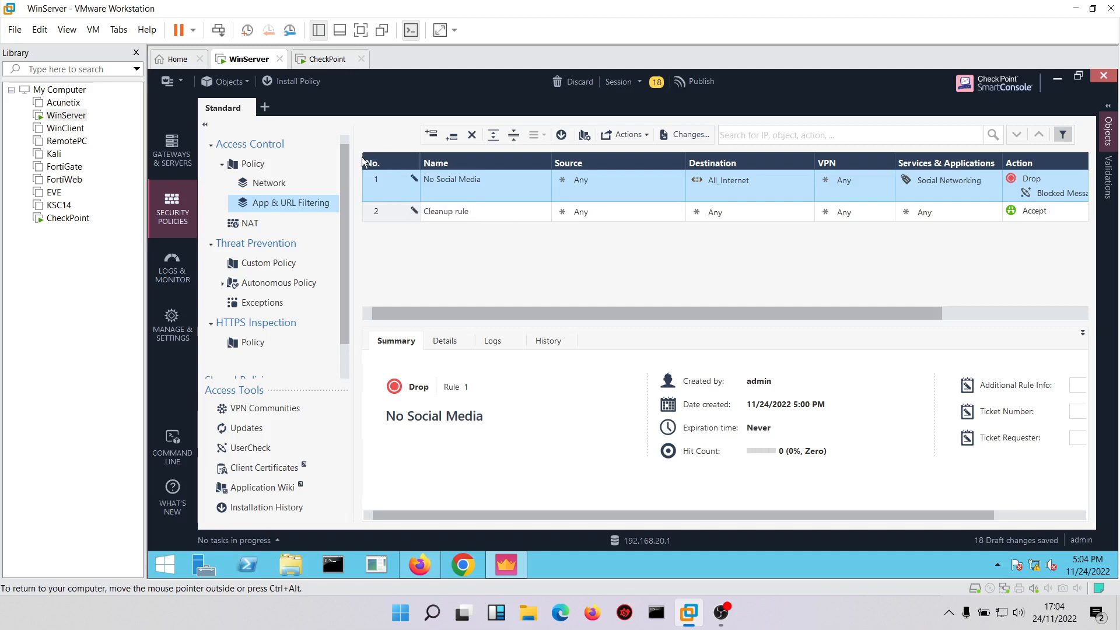
right_click(380, 185)
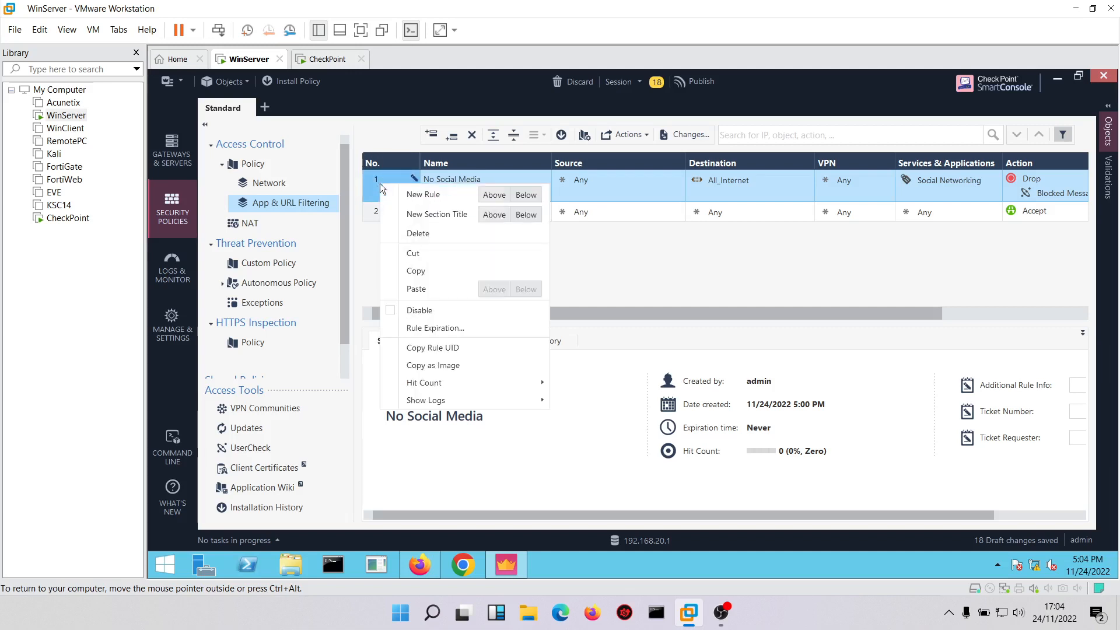
left_click(495, 199)
left_click(446, 179)
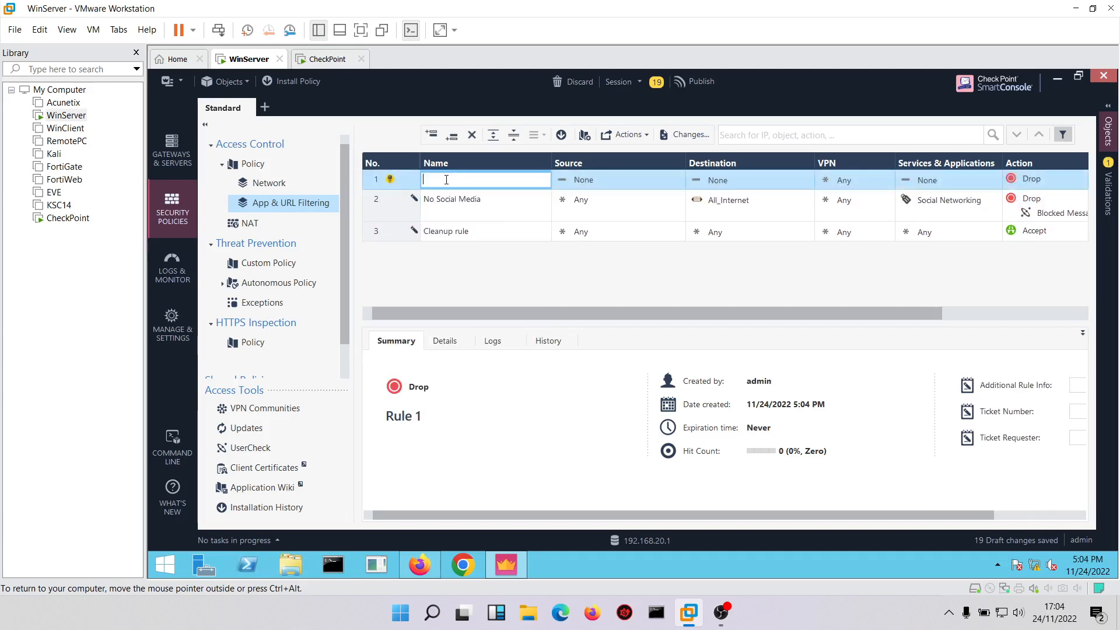
type("No Anonm")
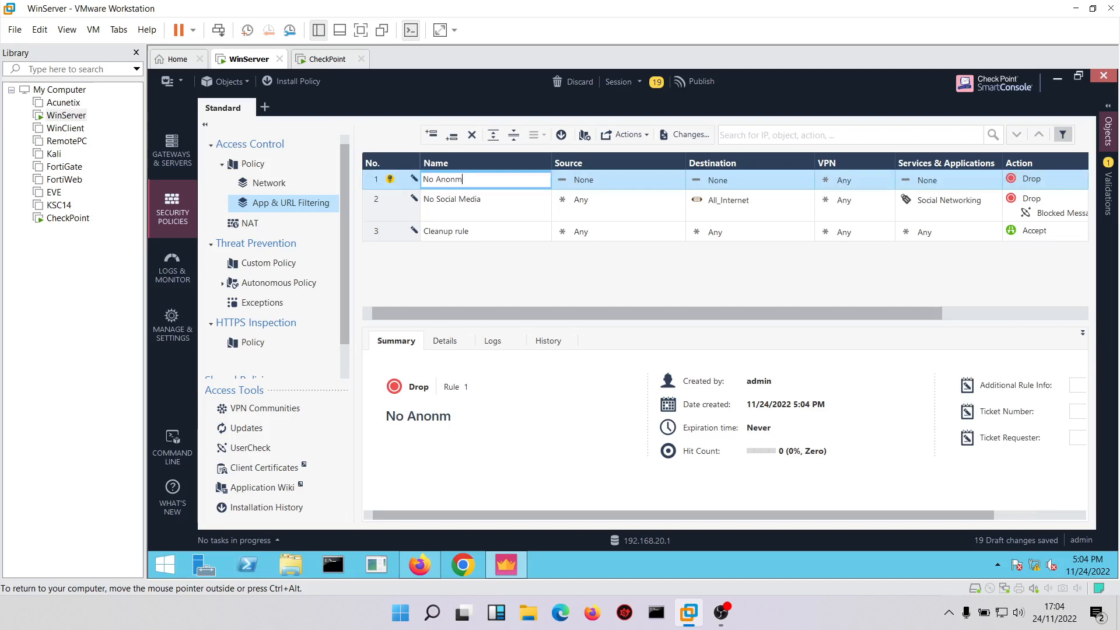
key("BackSpace")
type("ymizers")
Set the No Anonymizers rule's source to Any and copy All_Internet from the No Social Media rule as its destination.
left_click(583, 198)
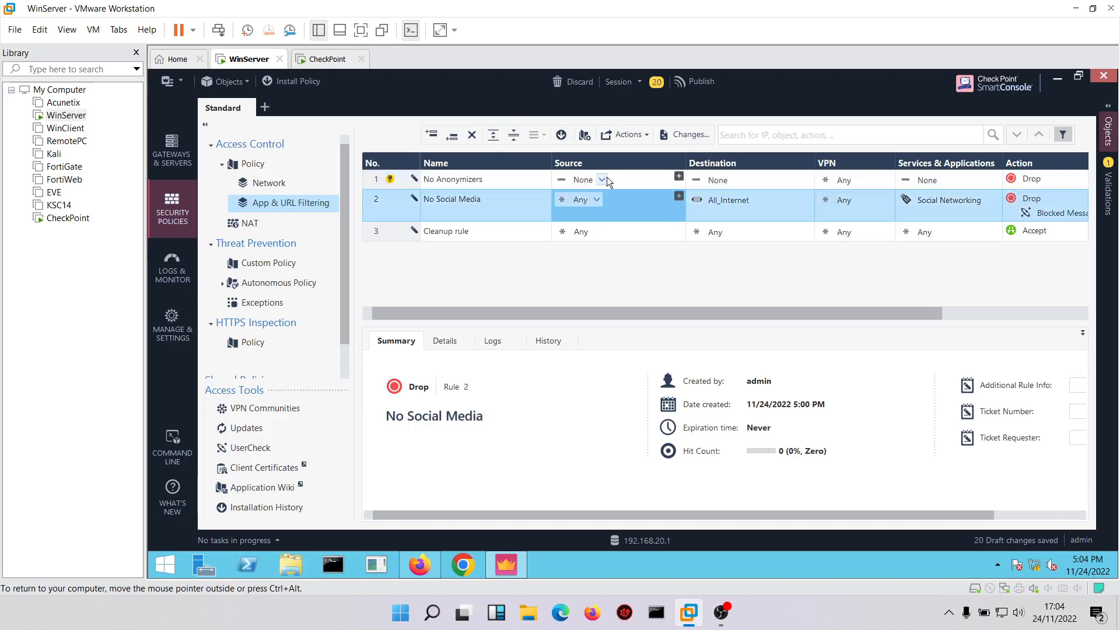
left_click(601, 179)
left_click(622, 192)
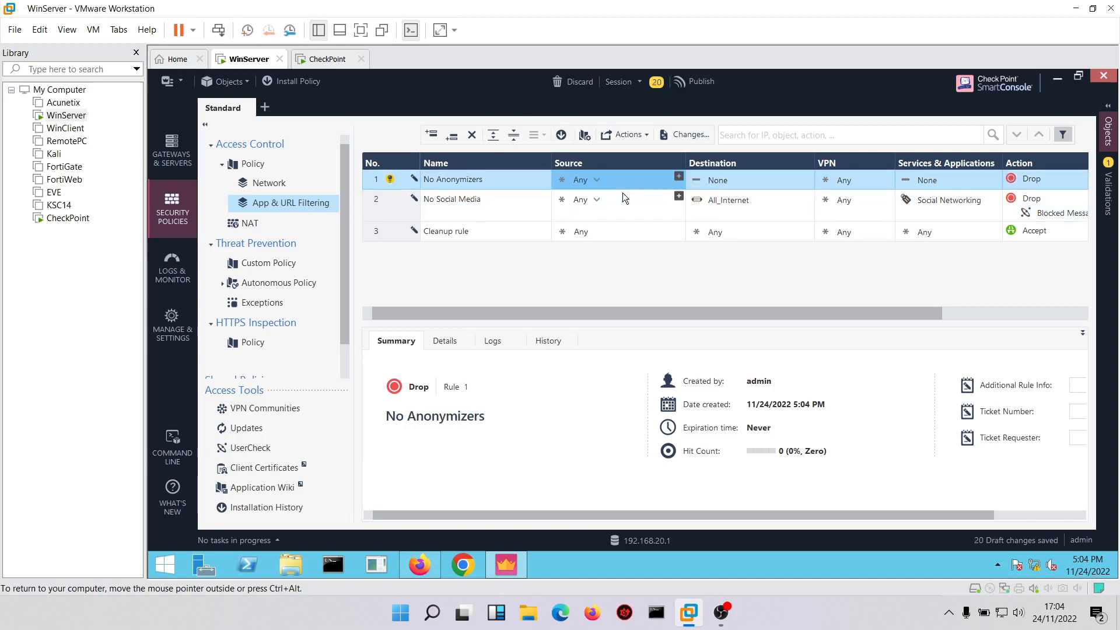
left_click(735, 180)
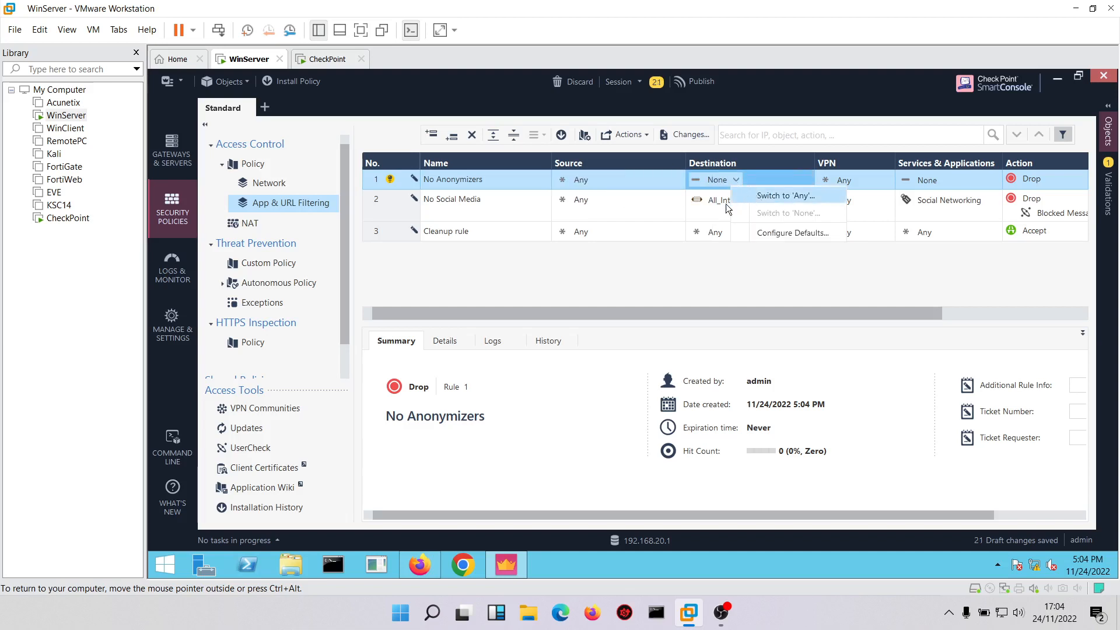
left_click(722, 205)
left_click_drag(722, 204, 723, 181)
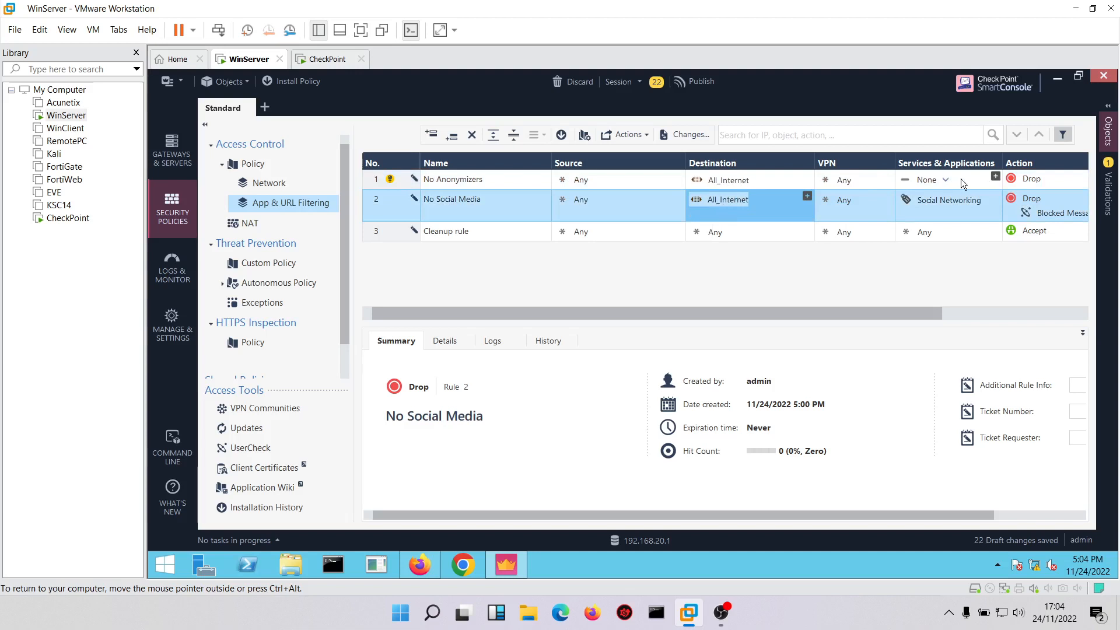
Add the Anonymizer category to the No Anonymizers rule and set its action to Drop with Blocked Message - Access Control.
left_click(995, 177)
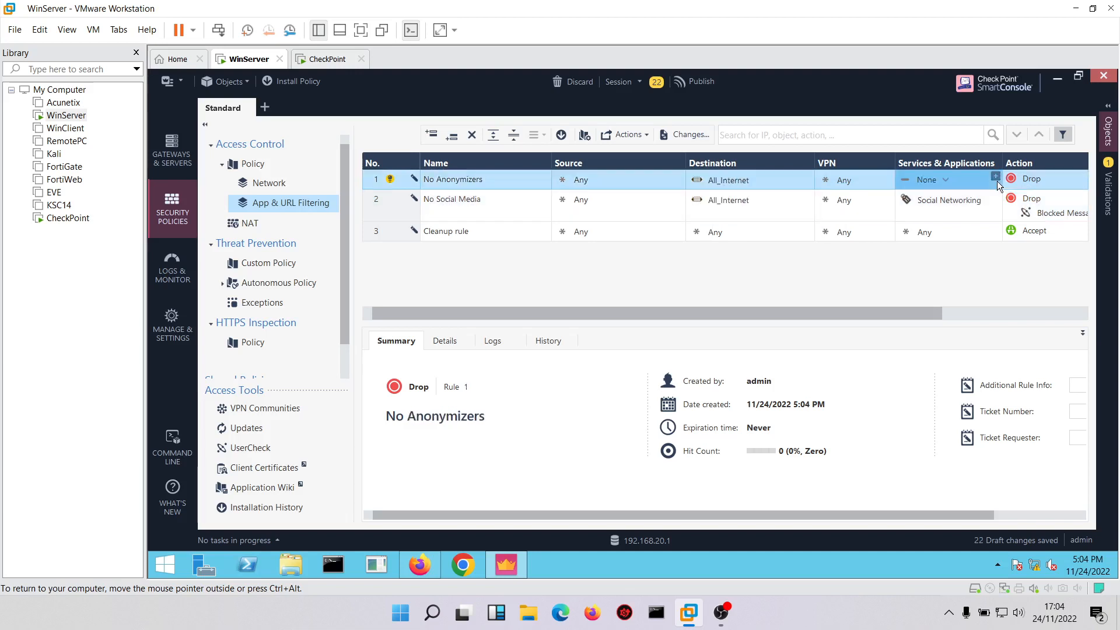
type("ano")
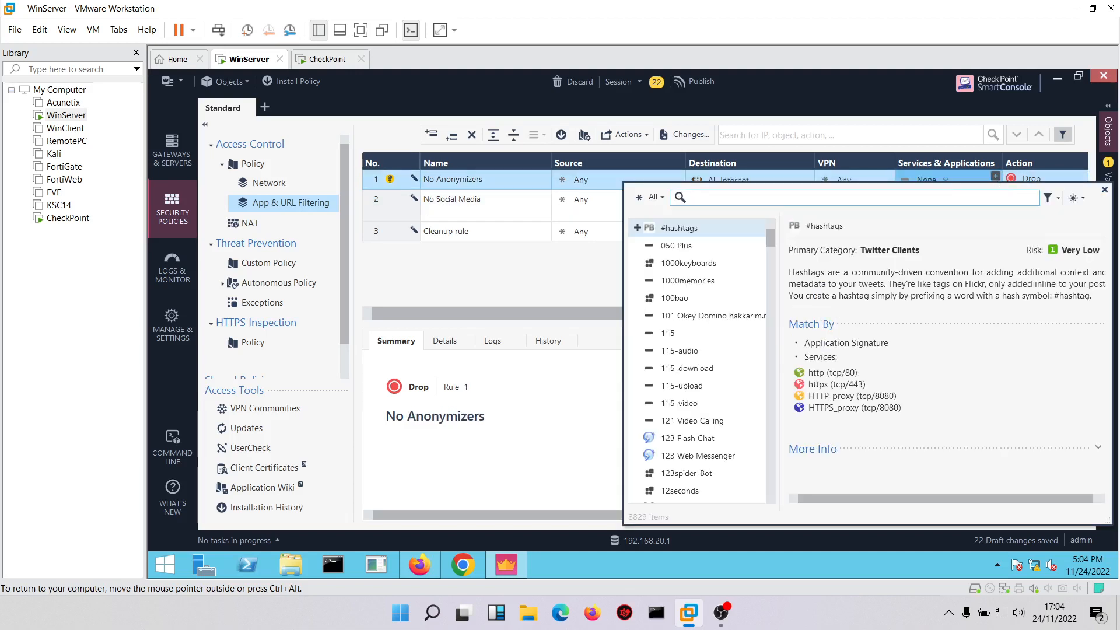
type("n")
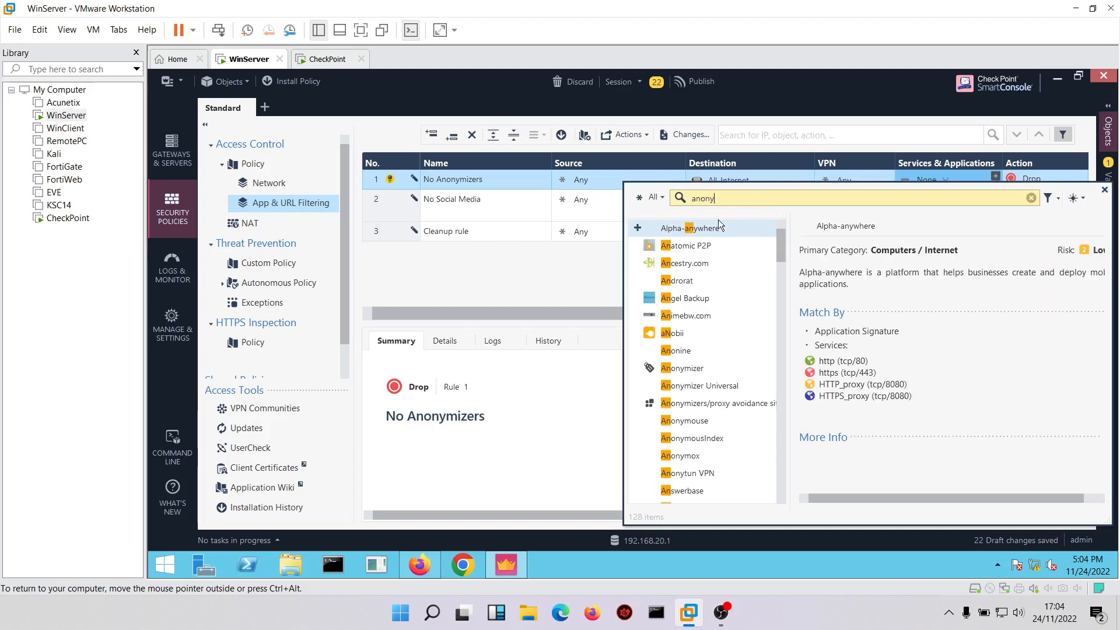
type("y")
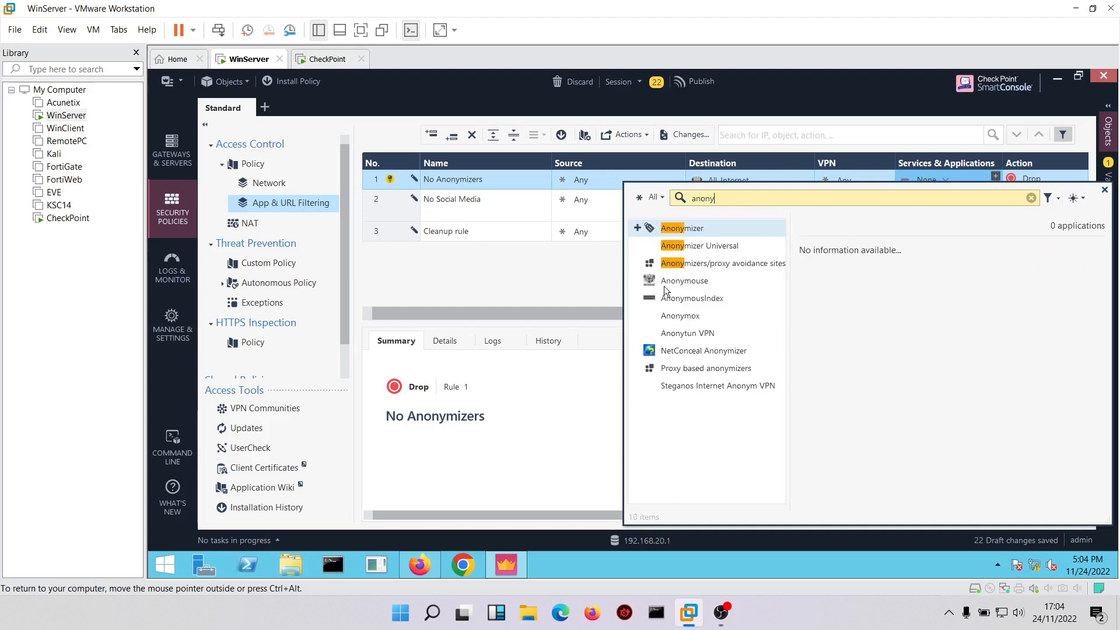
left_click(637, 228)
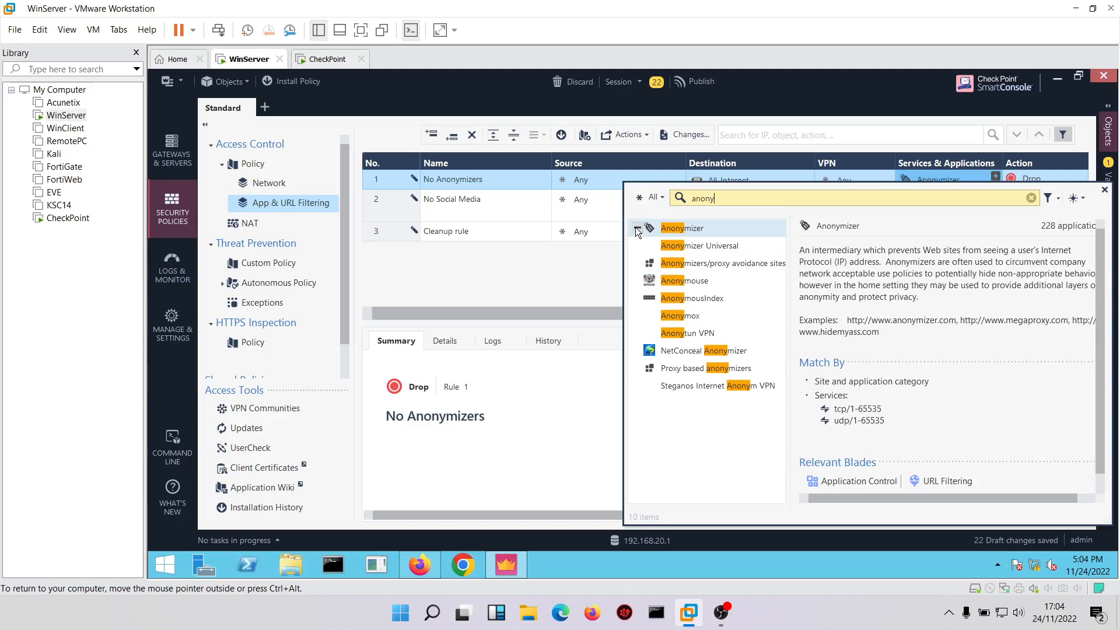
left_click(1049, 175)
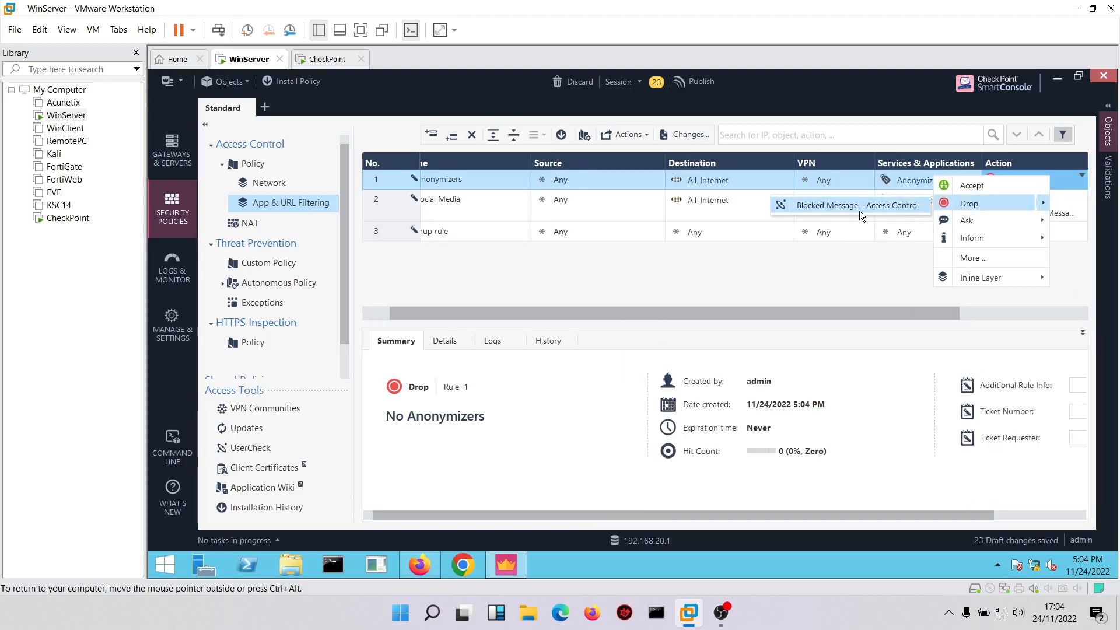
left_click(859, 211)
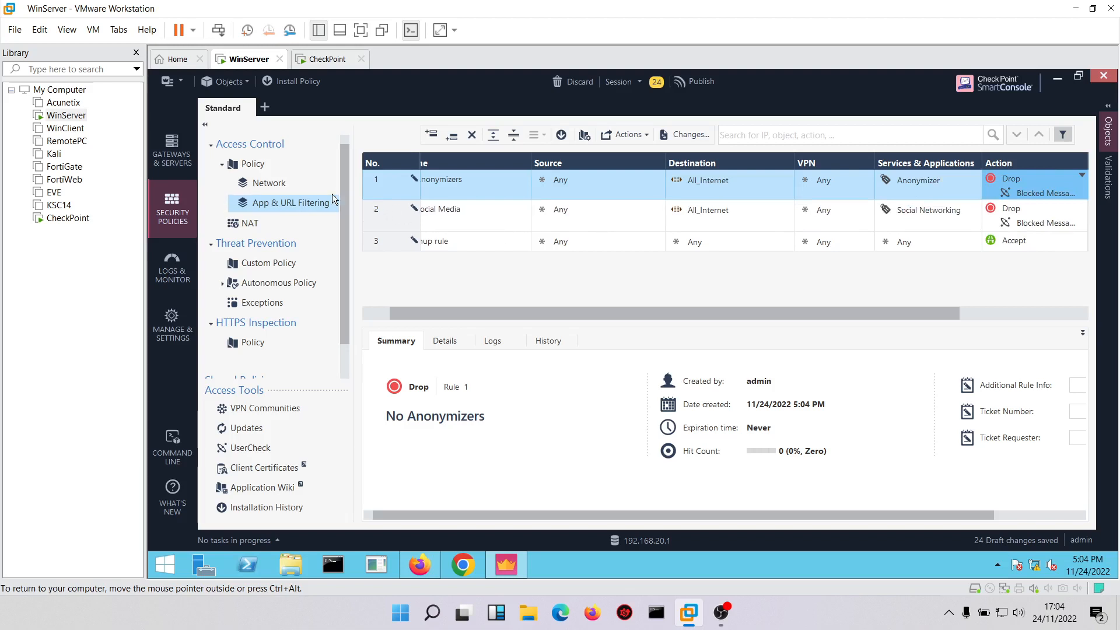
Add a rule below No Anonymizers in the App & URL Filtering layer and name it No Malicious Sites.
left_click(204, 125)
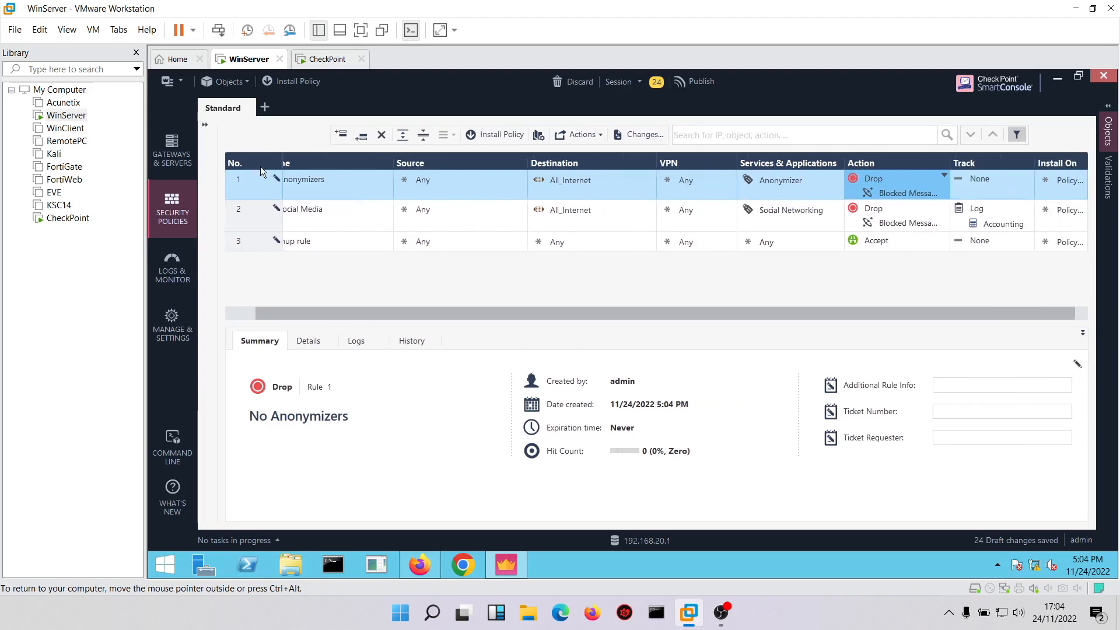
right_click(245, 173)
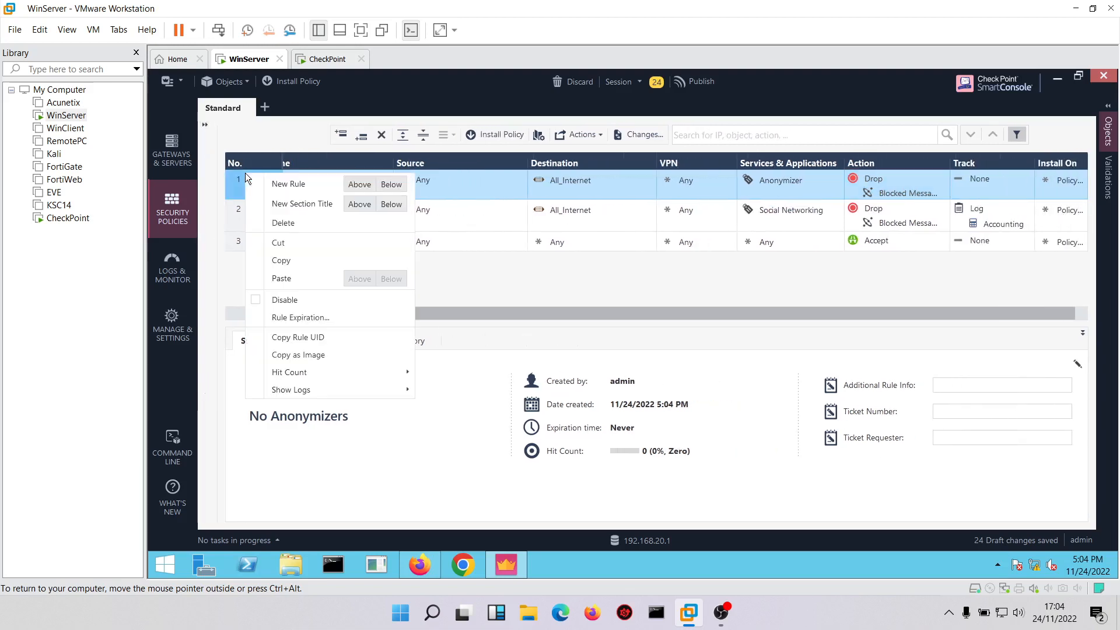
left_click(391, 185)
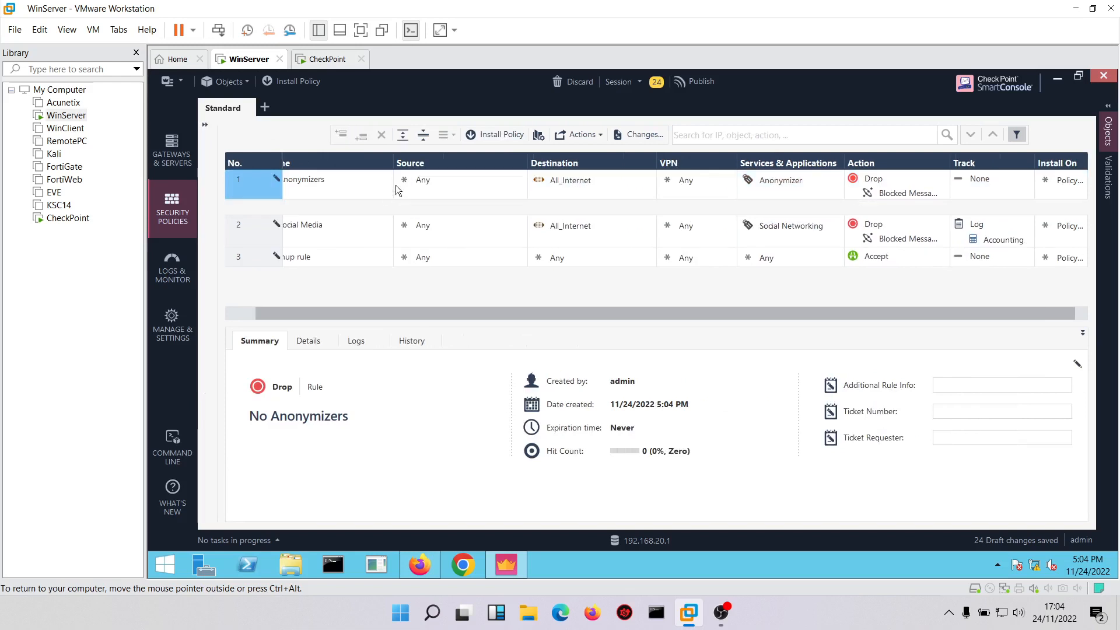
left_click(336, 209)
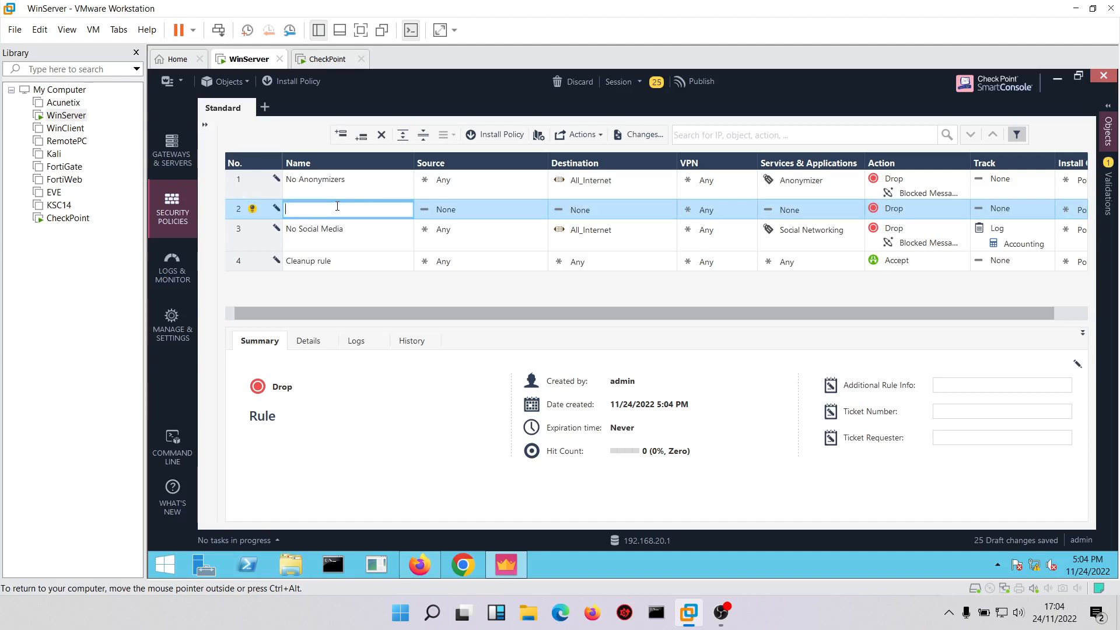
type("No Malicous")
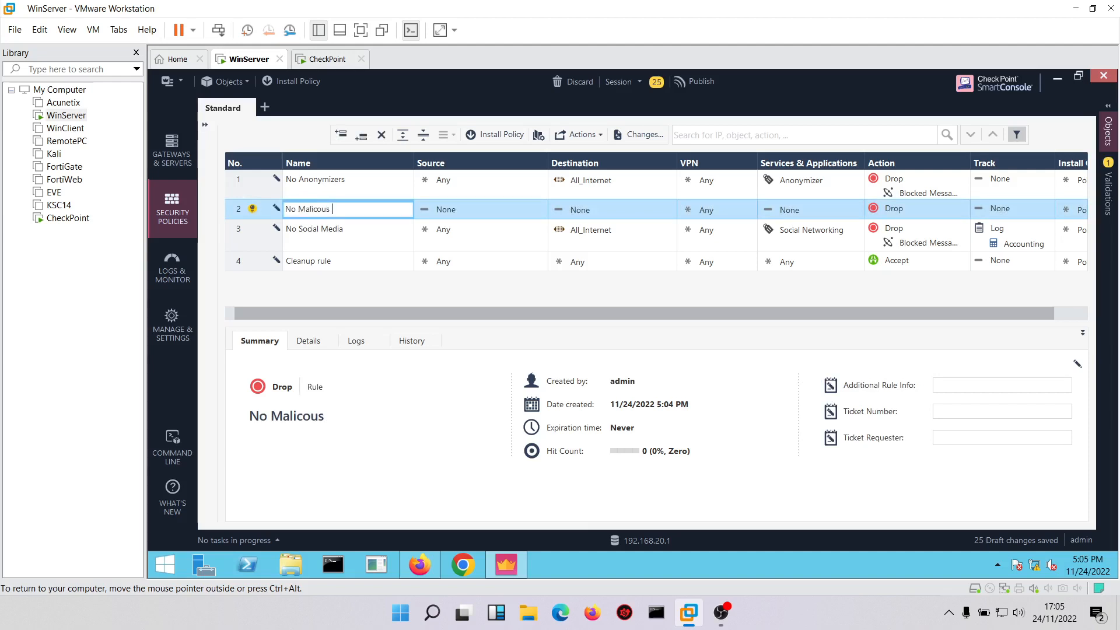
key("BackSpace")
key("BackSpace")
key("BackSpace")
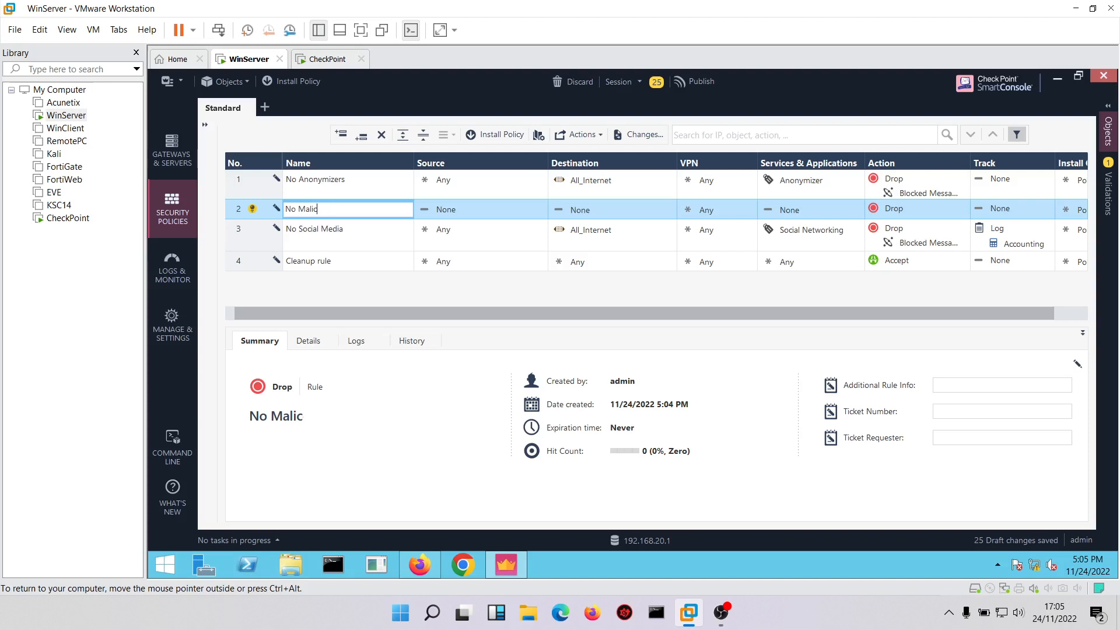
type("ious Sites")
left_click(441, 228)
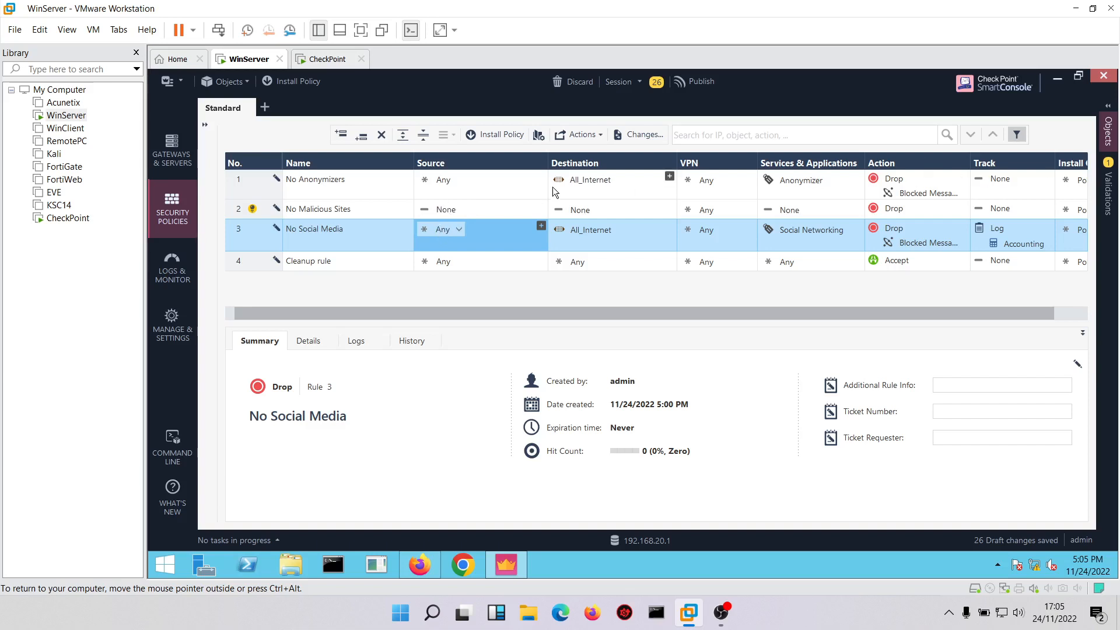
Create a new network object from the No Malicious Sites rule's source, named HQ_LAN with IPv4 network address 192.168.20.0.
left_click(541, 206)
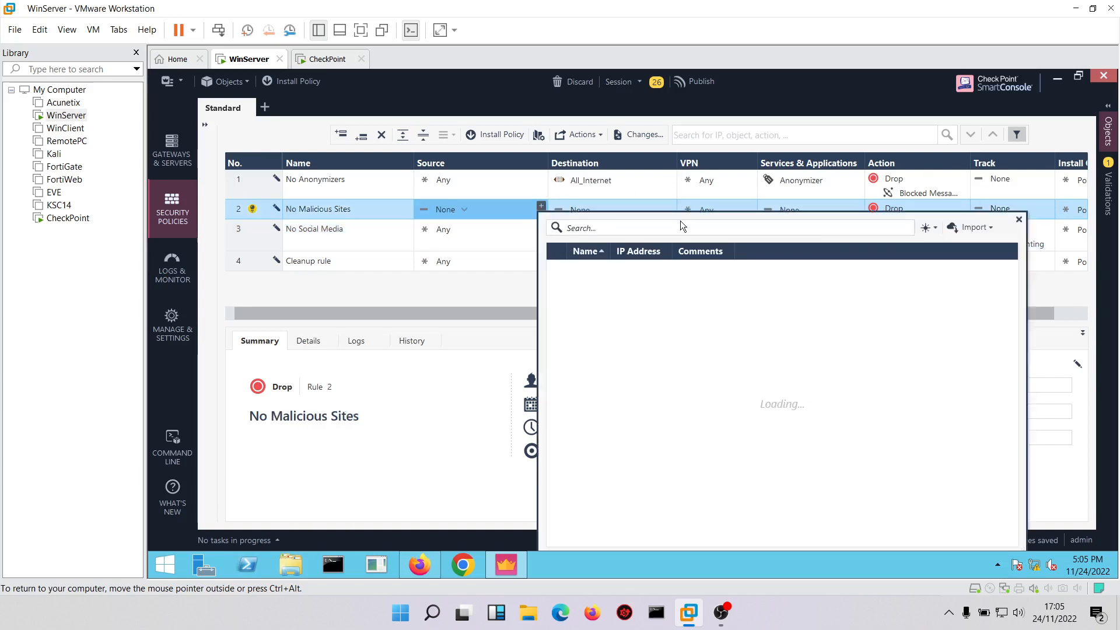
left_click(930, 226)
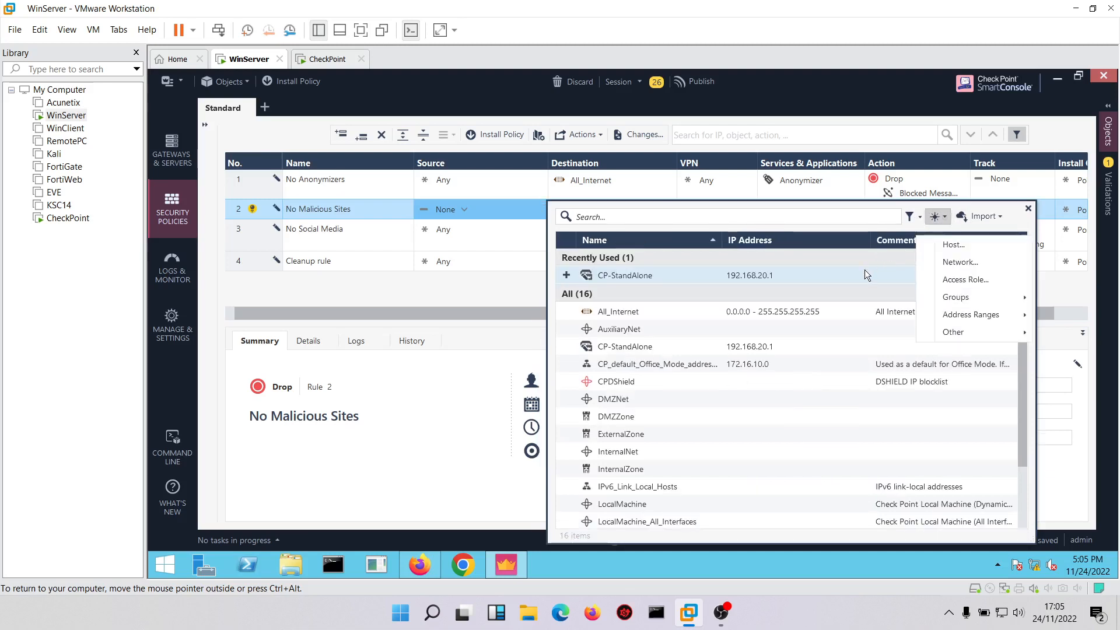
left_click(864, 269)
left_click(926, 228)
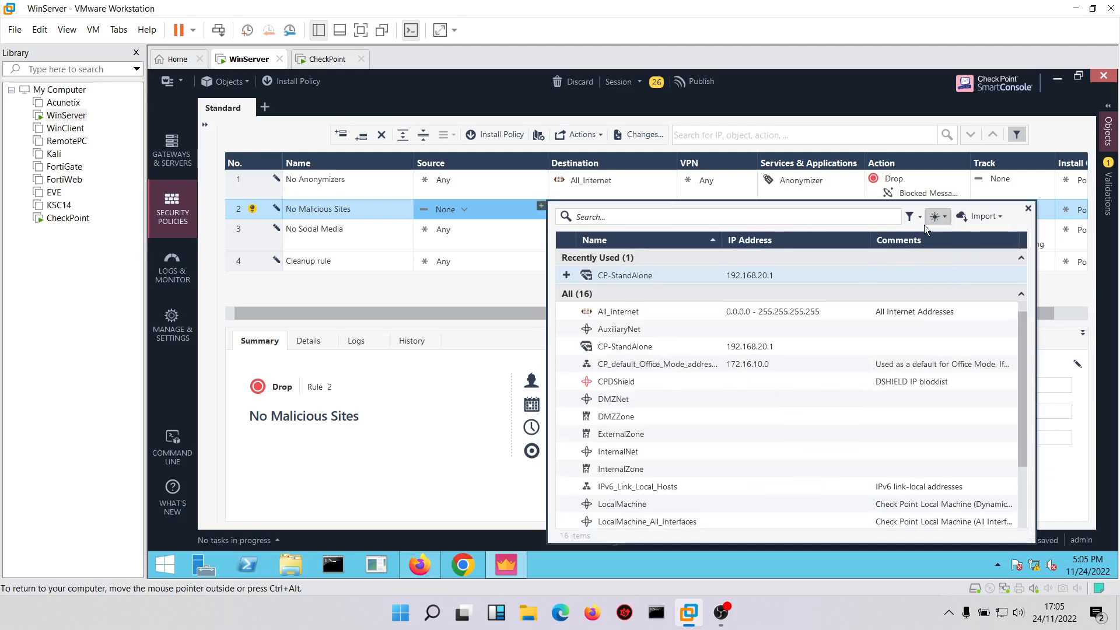
left_click(945, 259)
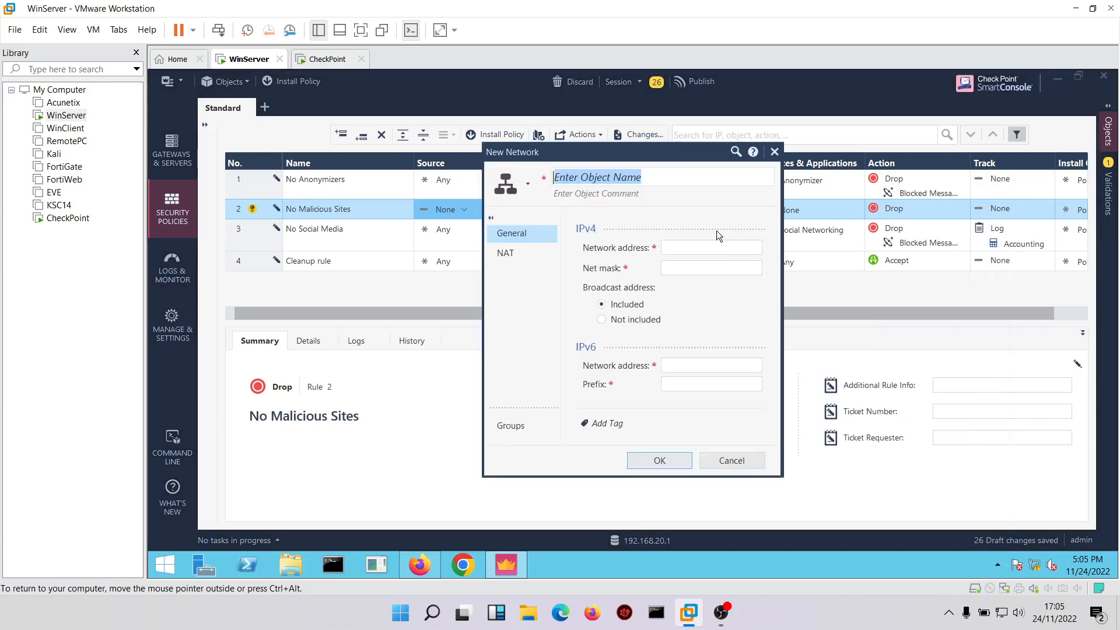
type("HQ_LA")
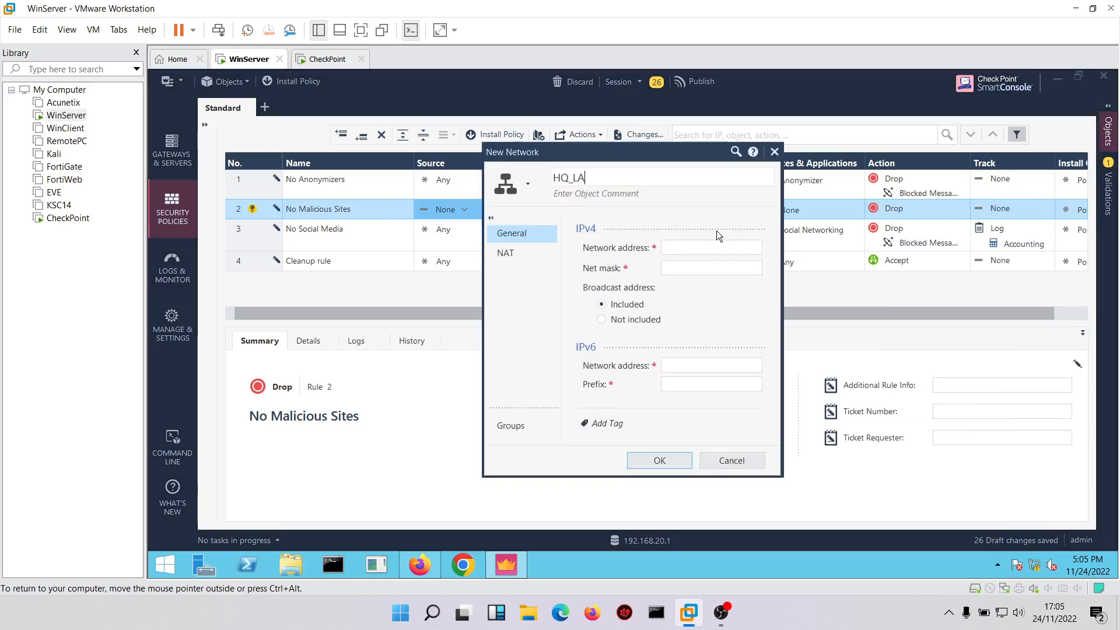
type("N")
left_click(687, 242)
type("192")
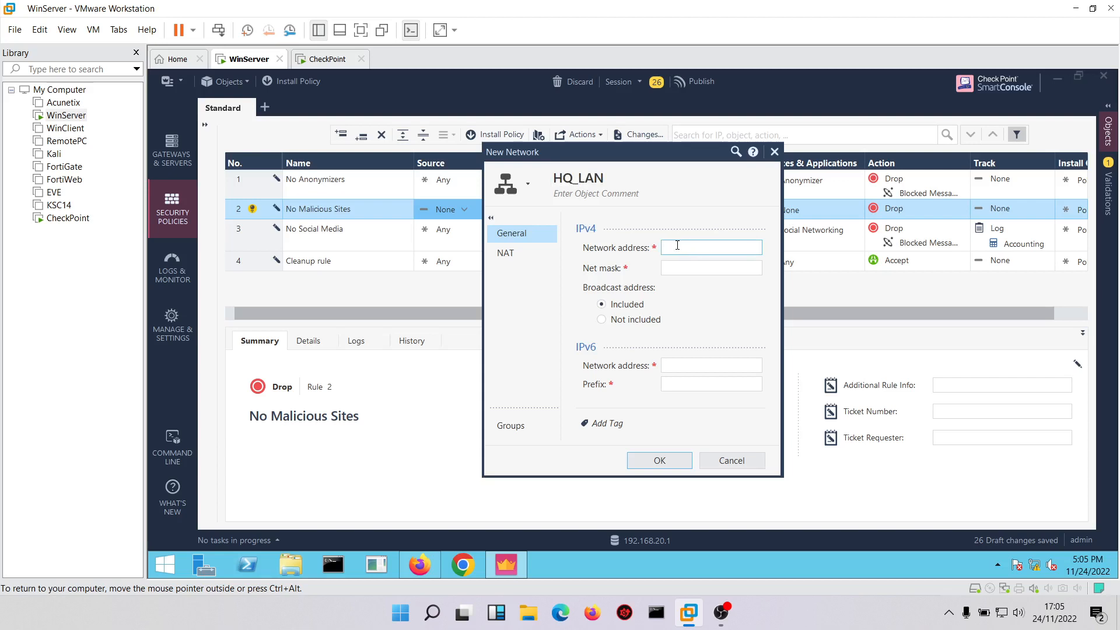
type(".168.20.0")
Toggle automatic address translation rules for HQ_LAN, set its net mask to 255.255.255.0 and save it as the rule's source.
left_click(513, 252)
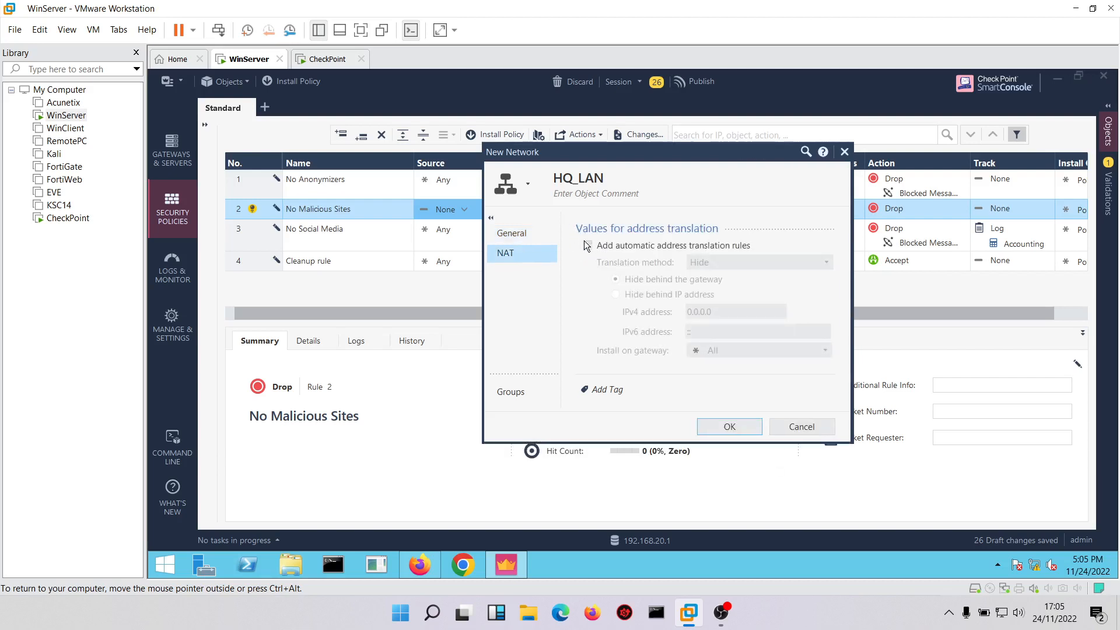
left_click(587, 245)
left_click(513, 232)
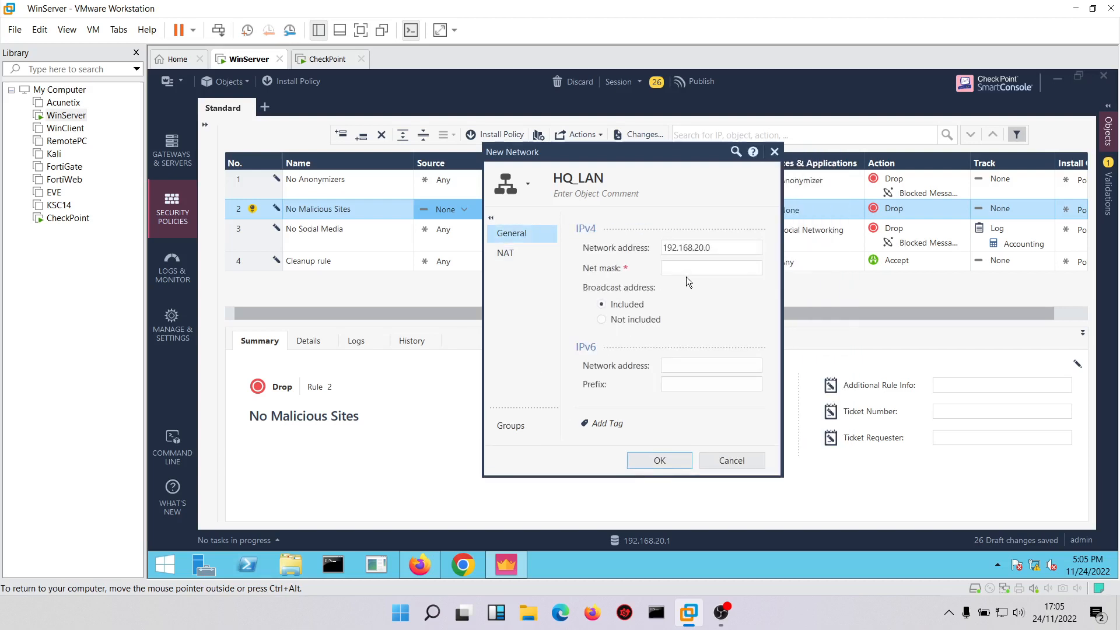
left_click(689, 270)
type("255.255.255.0")
left_click(656, 460)
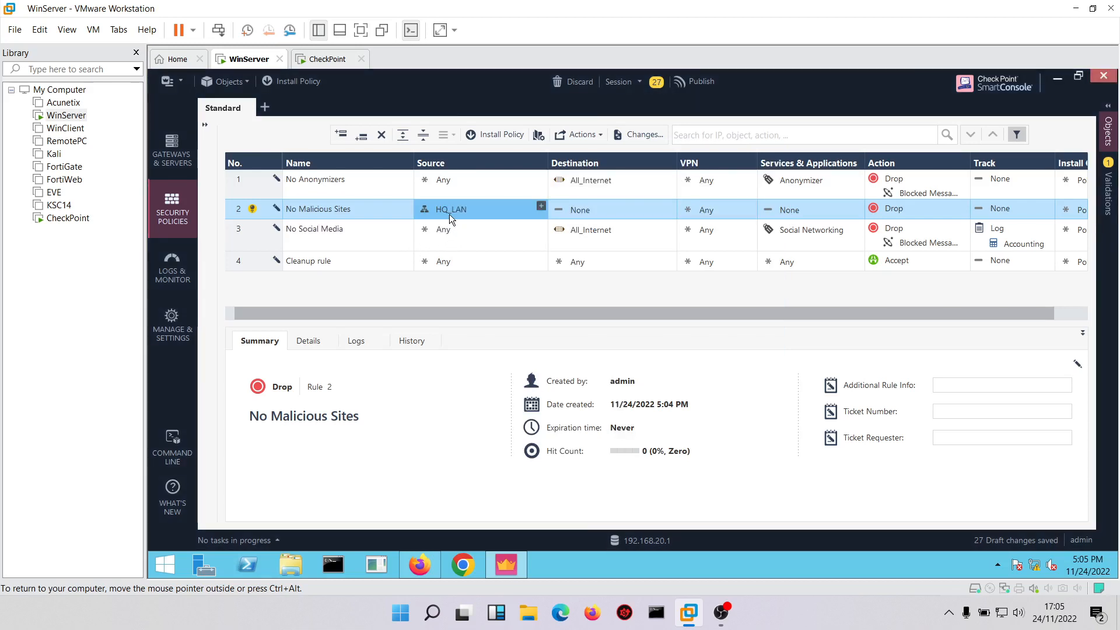
Copy HQ_LAN as source to the No Anonymizers and No Social Media rules, and All_Internet as destination to No Malicious Sites.
left_click_drag(446, 211, 447, 182)
left_click_drag(573, 230, 577, 213)
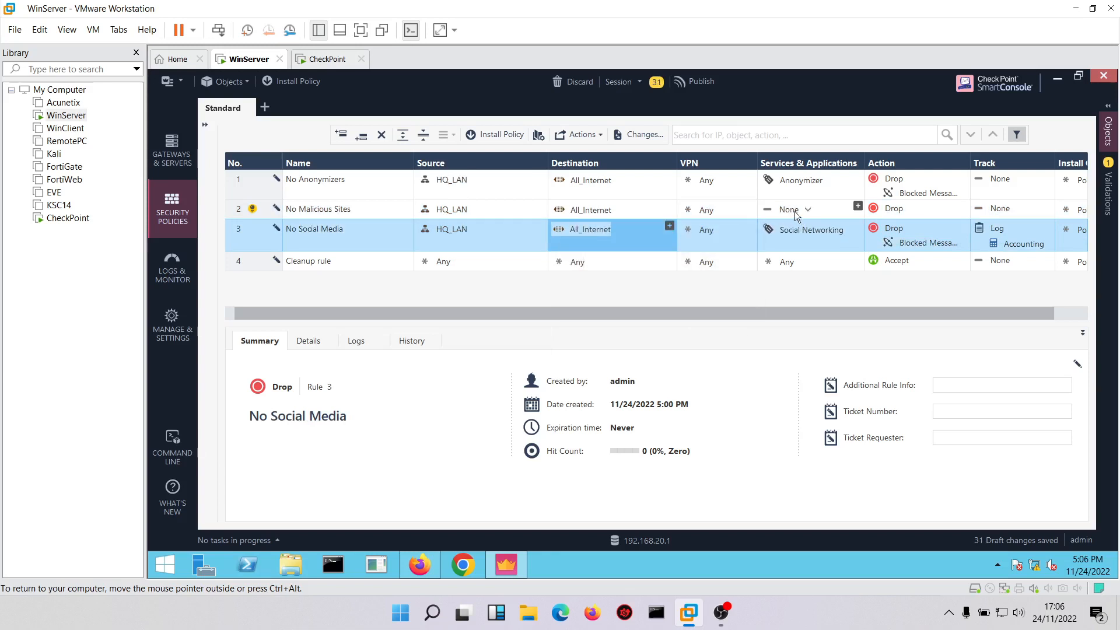
Add the Spyware / Malicious Sites category to the No Malicious Sites rule and set its action to Drop with Blocked Message - Access Control.
left_click(857, 208)
left_click(857, 208)
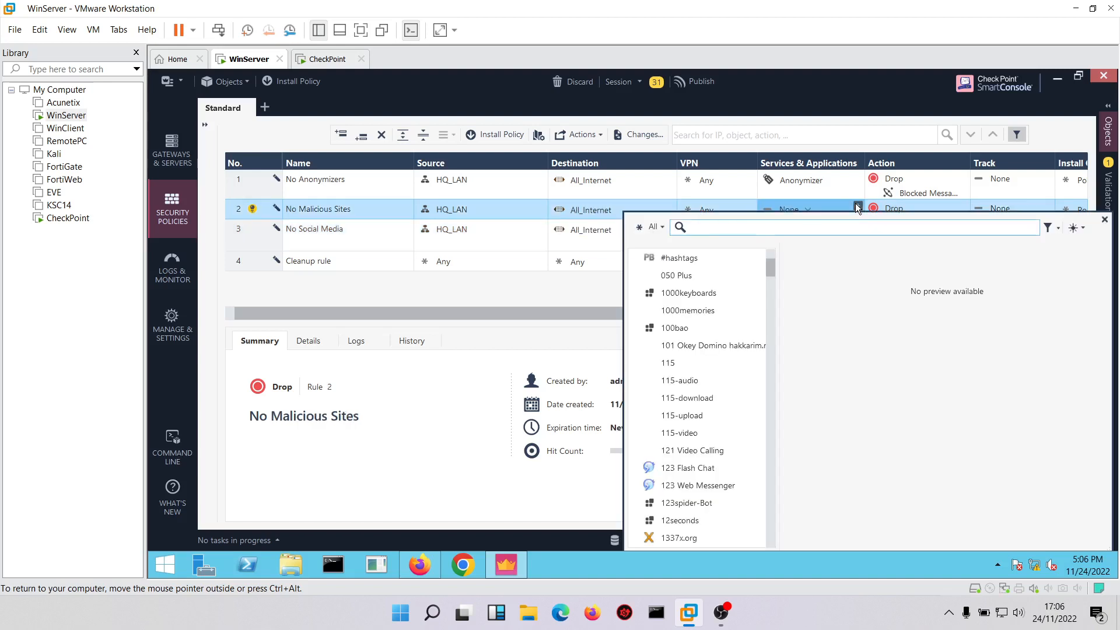
type("mali")
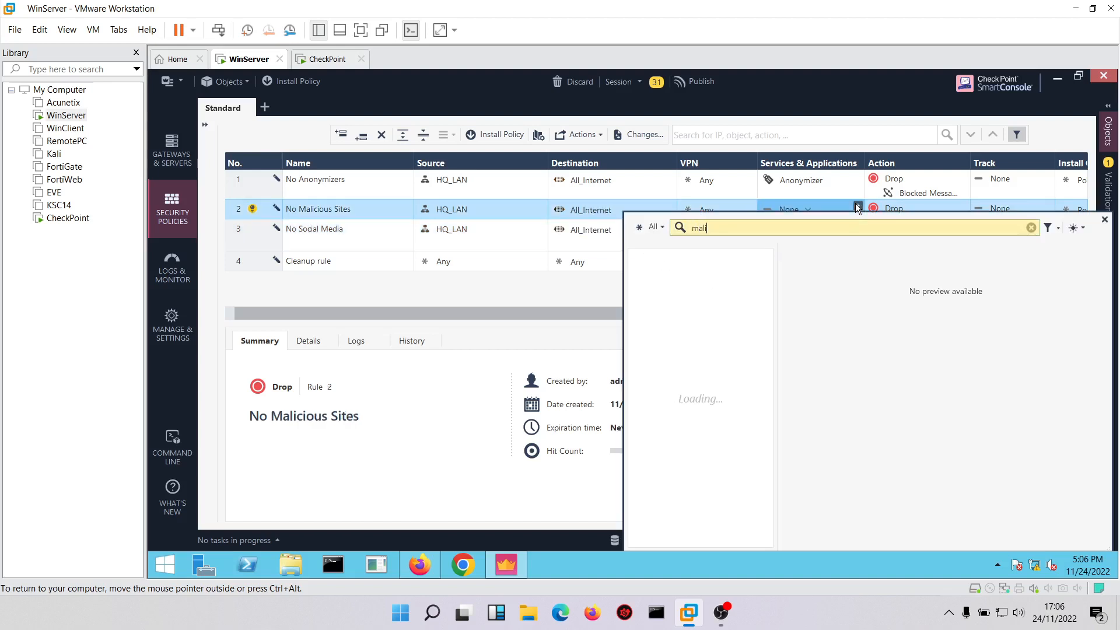
type("cious")
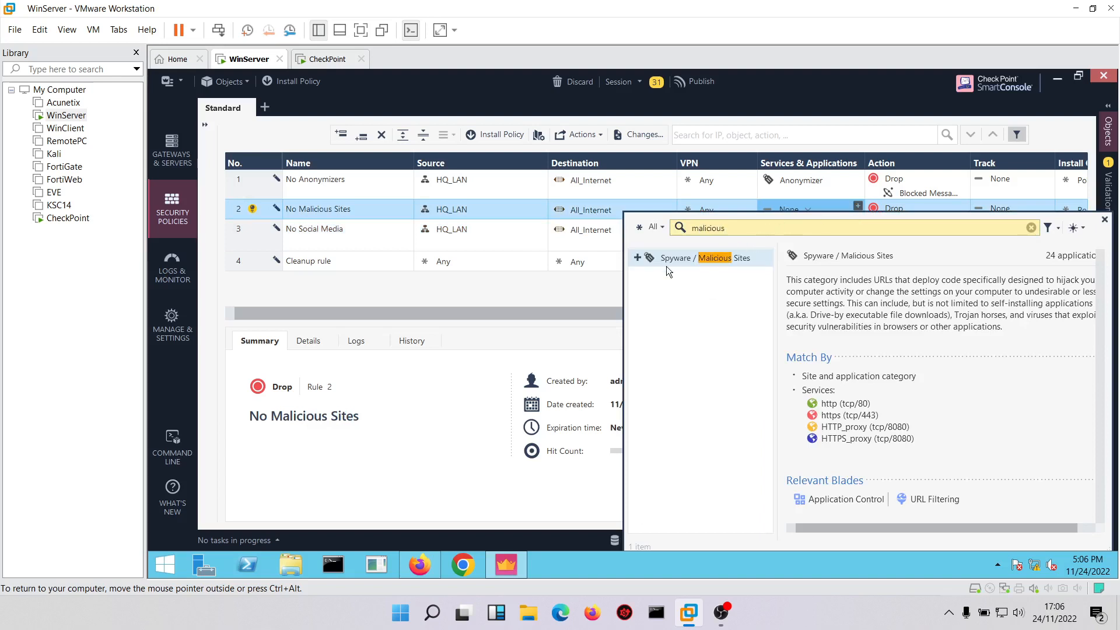
left_click(636, 256)
left_click(577, 288)
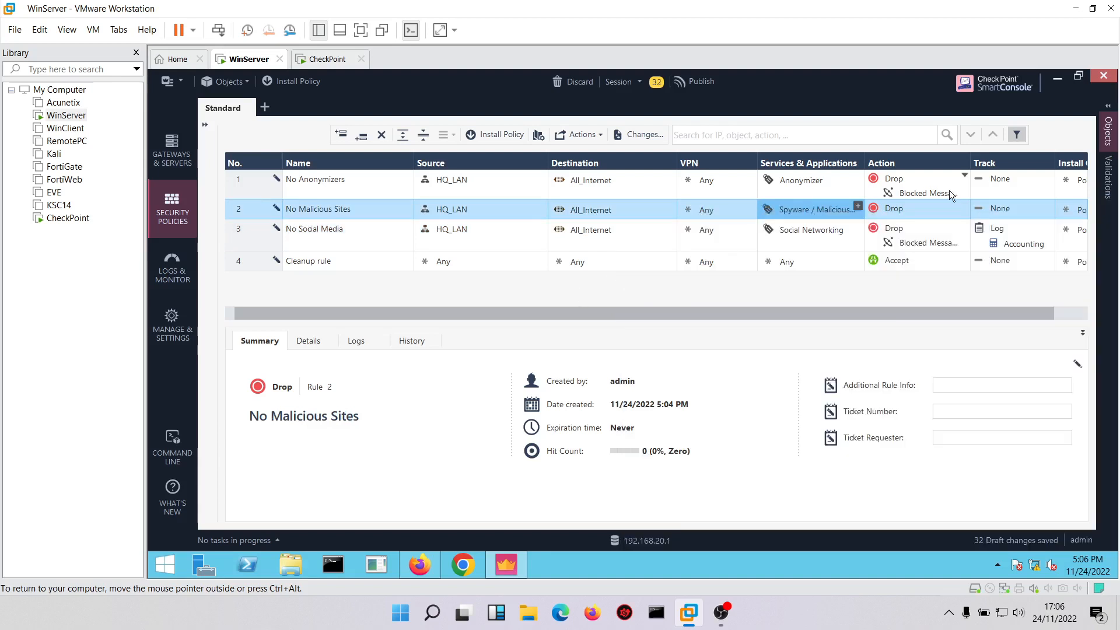
left_click(964, 206)
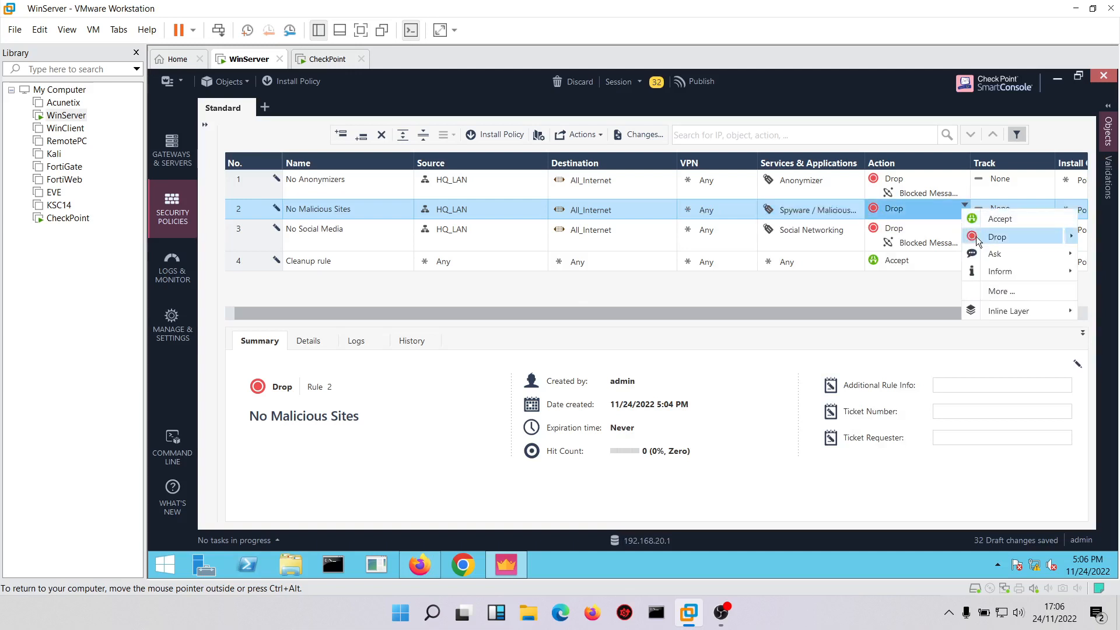
left_click(931, 235)
Set tracking to Log for the No Malicious Sites, No Anonymizers and Cleanup rules.
left_click(996, 208)
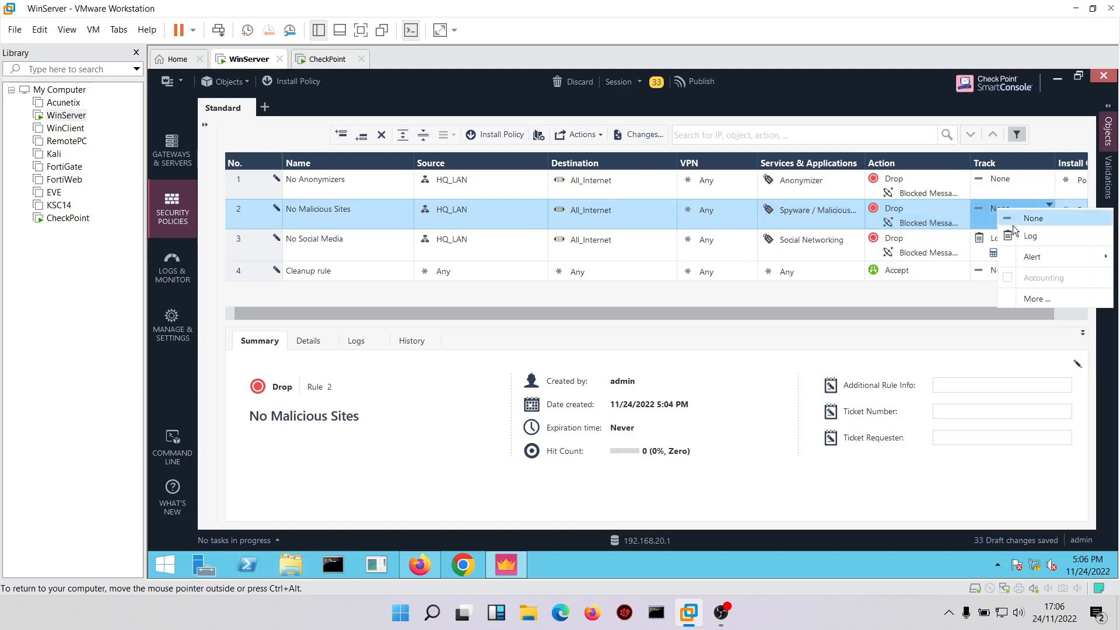
left_click(1021, 235)
left_click(999, 187)
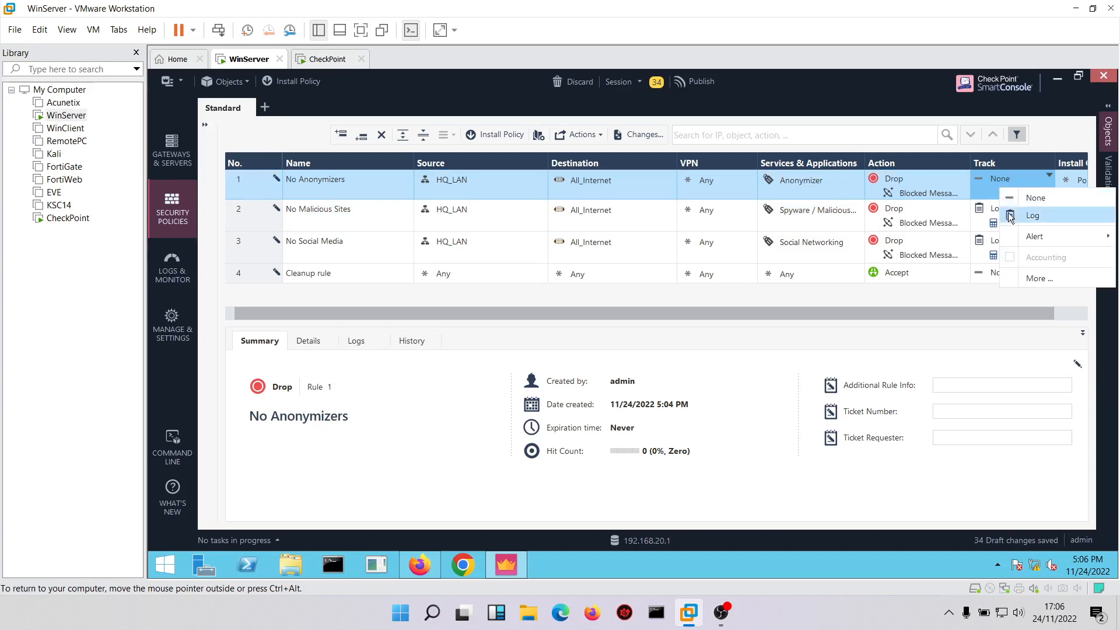
left_click(1029, 215)
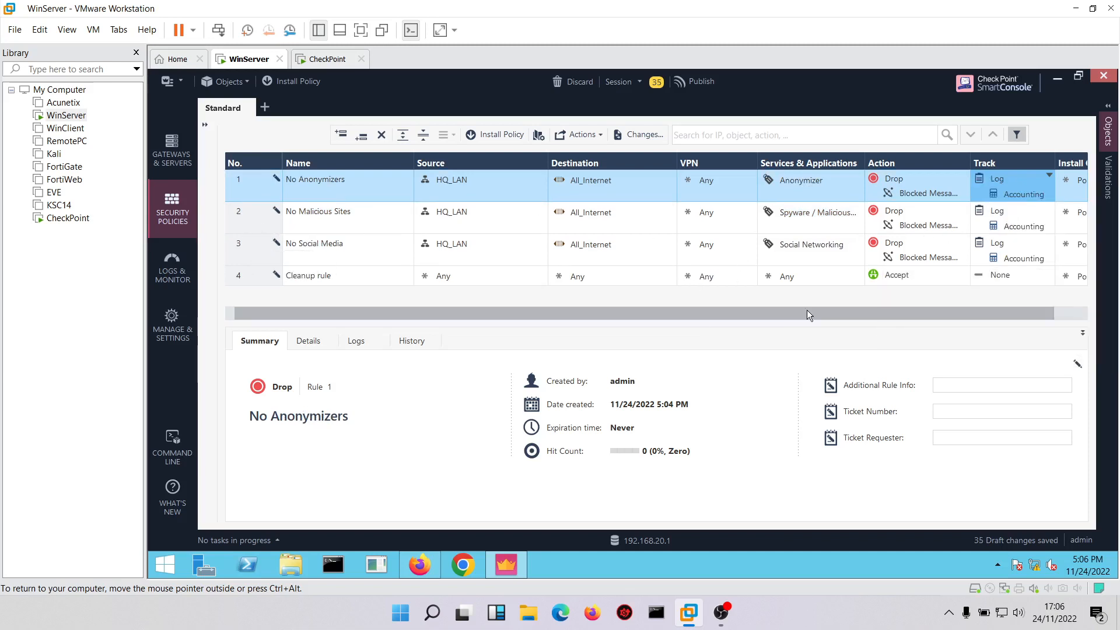
left_click(983, 274)
left_click(1023, 306)
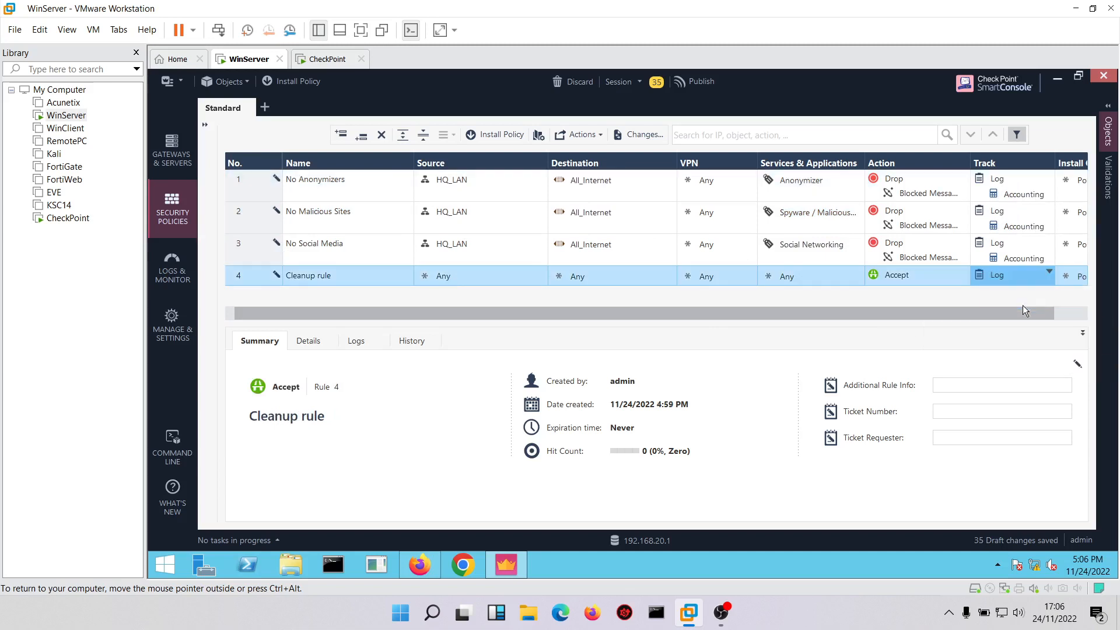
Add a rule below No Malicious Sites and name it No Illegal Sites.
left_click(265, 223)
right_click(265, 223)
left_click(413, 242)
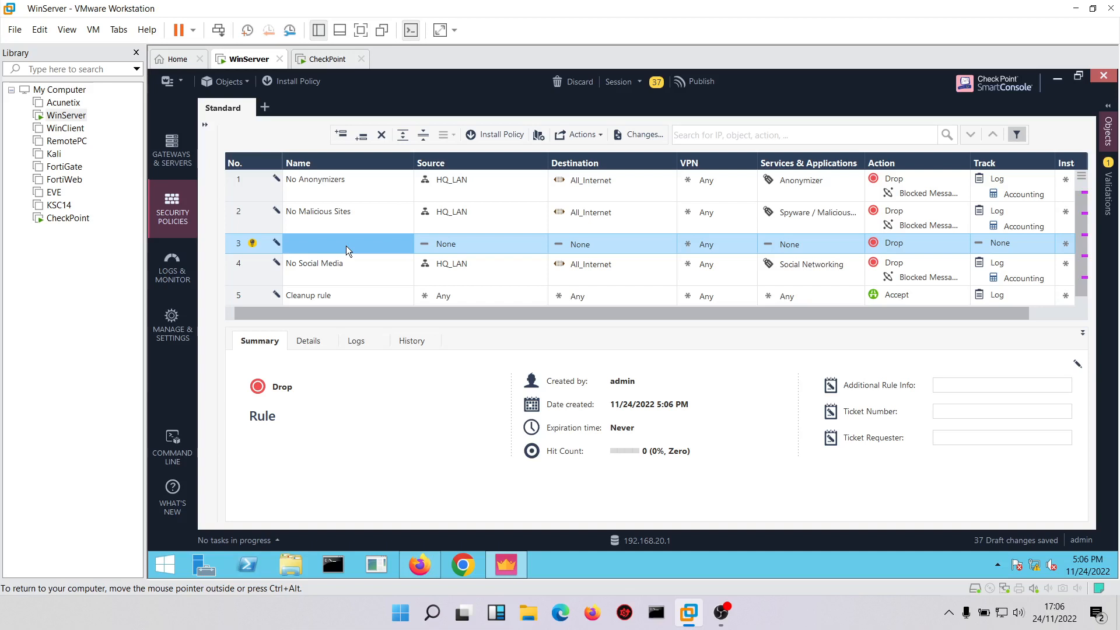
left_click(347, 246)
type("N")
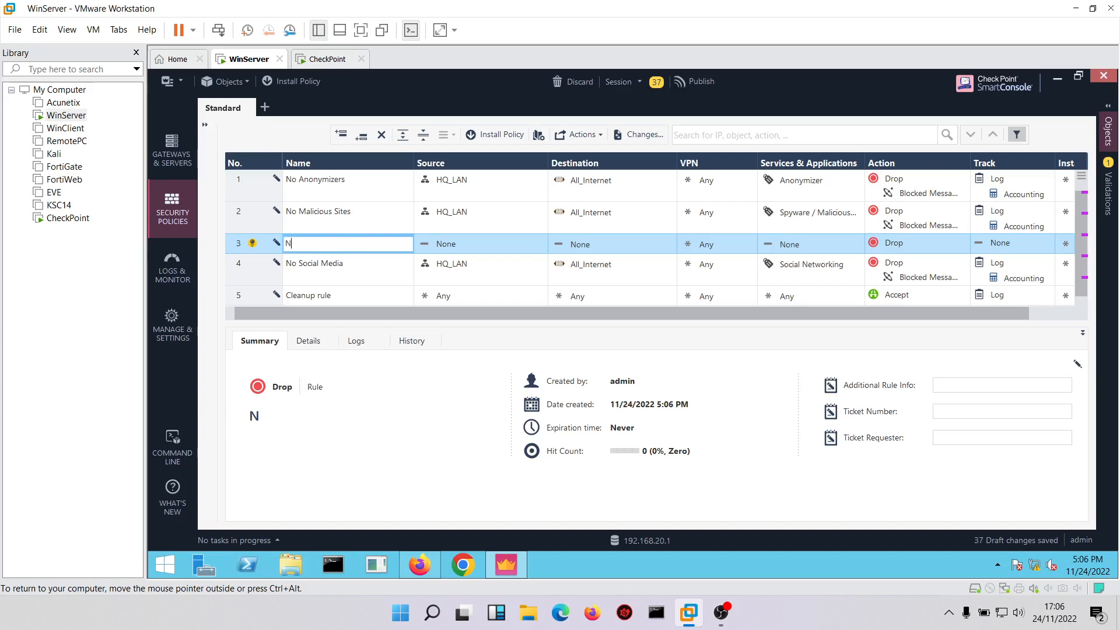
type("o Illegal Sites")
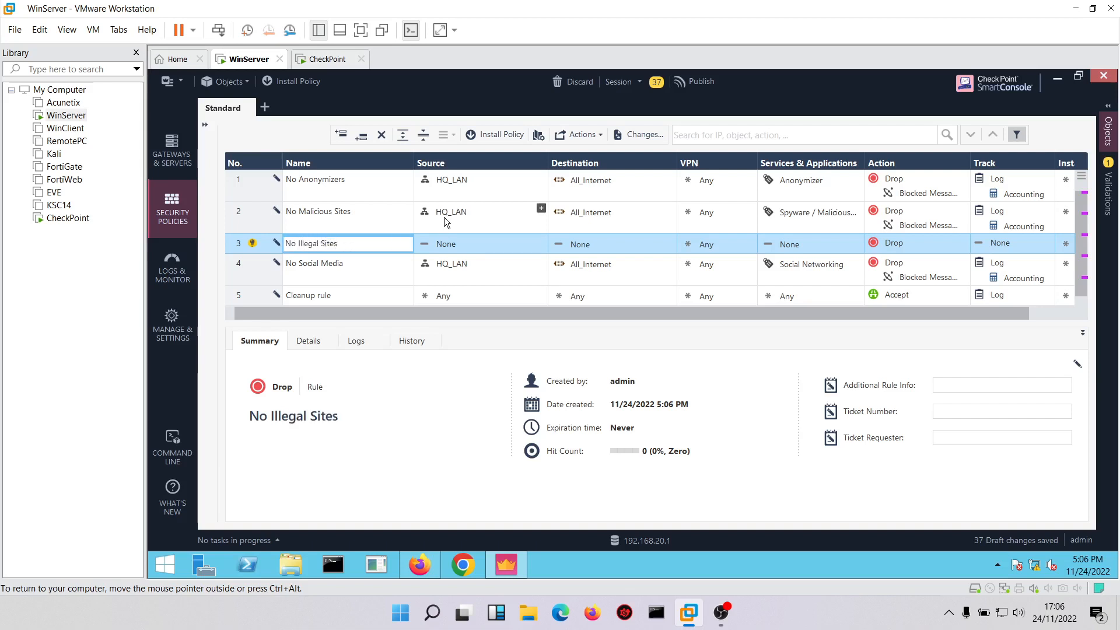
Give the No Illegal Sites rule HQ_LAN as source, All_Internet as destination and the Illegal / Questionable category.
left_click_drag(446, 263, 453, 244)
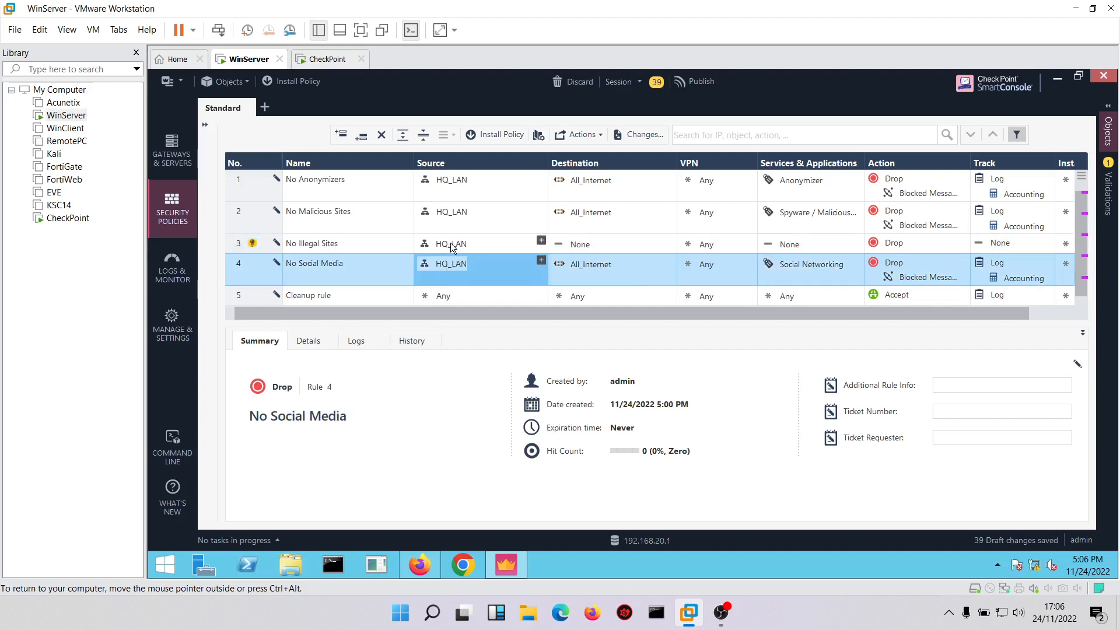
left_click_drag(591, 264, 650, 243)
left_click(859, 242)
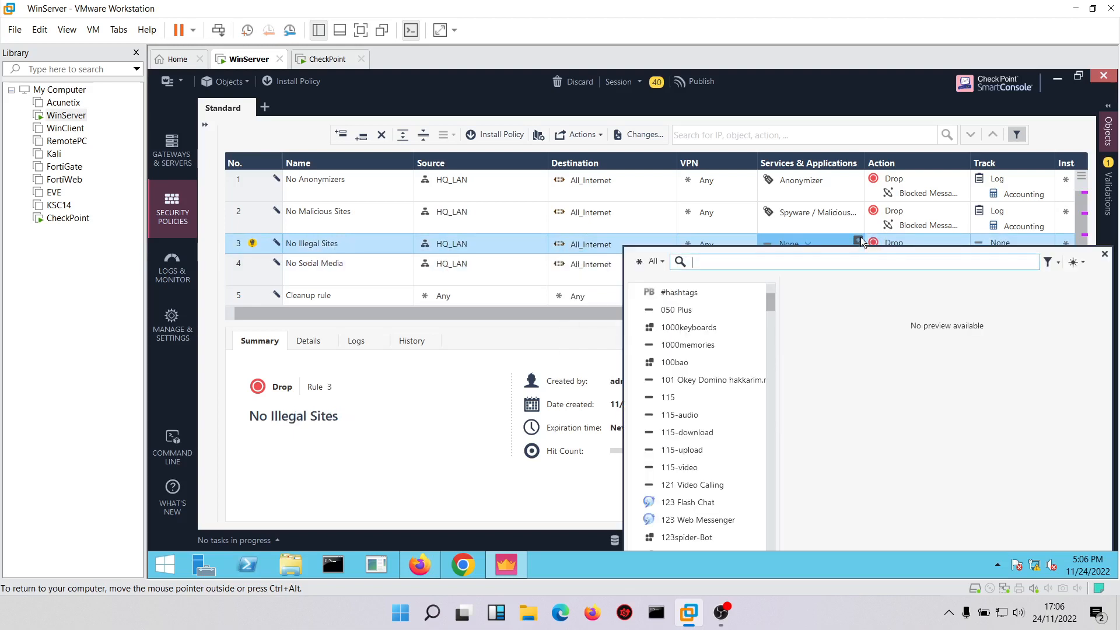
type("illegal")
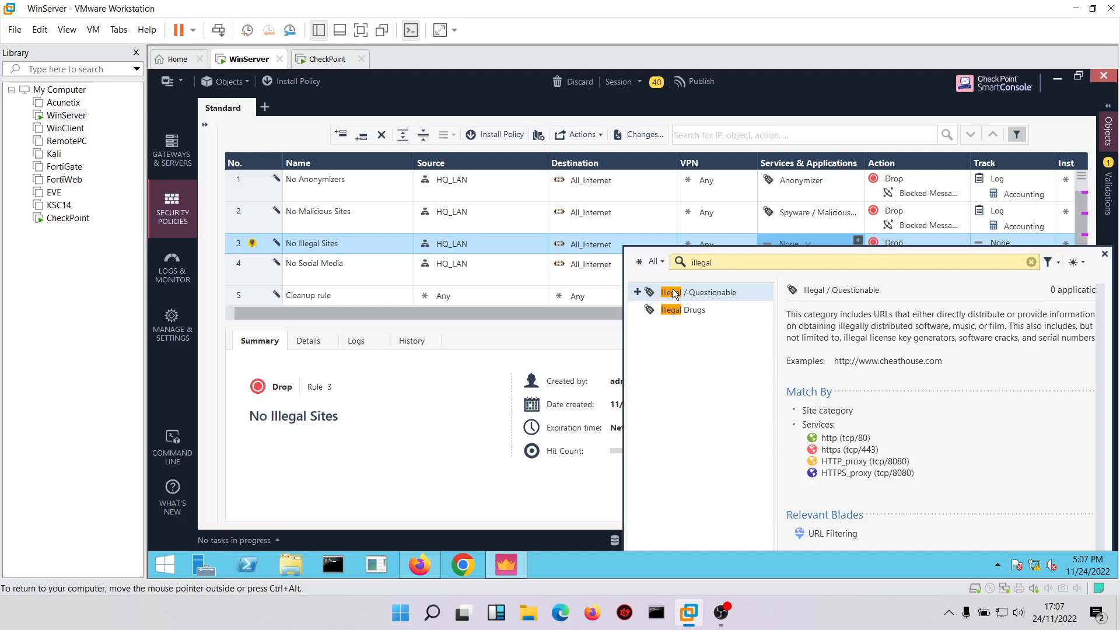
left_click(637, 294)
left_click(598, 306)
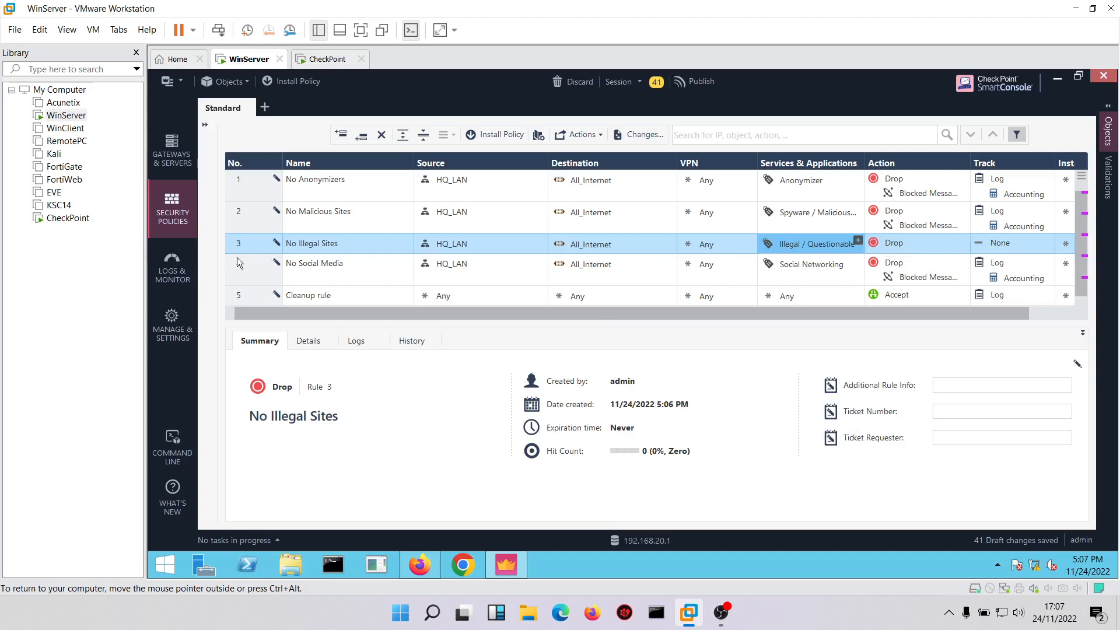
Add a rule below No Illegal Sites and name it No High Risk.
right_click(260, 246)
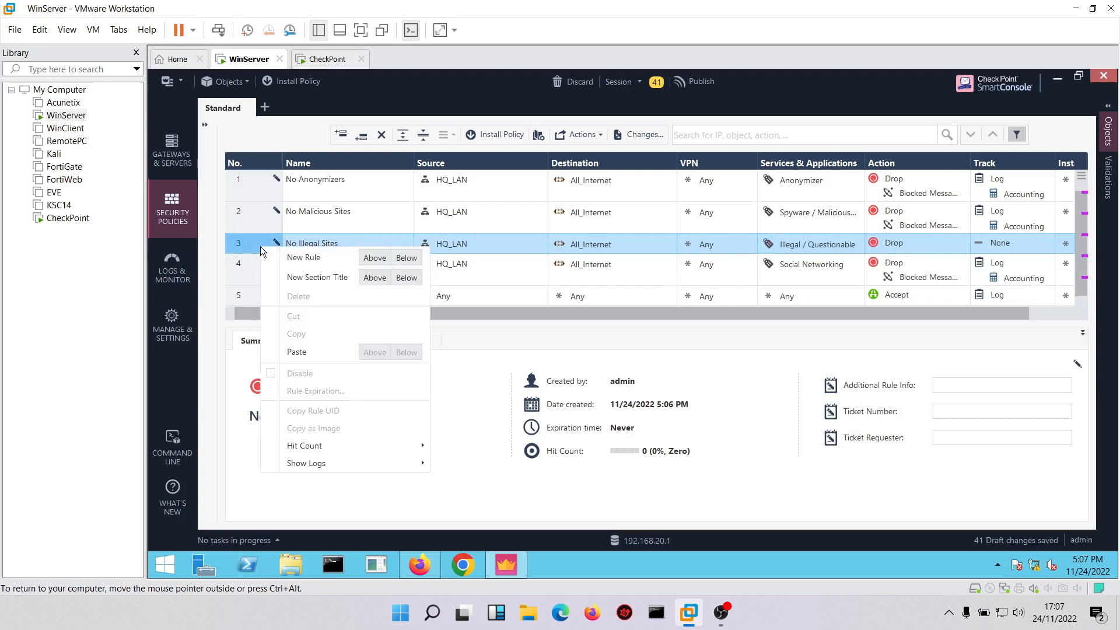
left_click(407, 258)
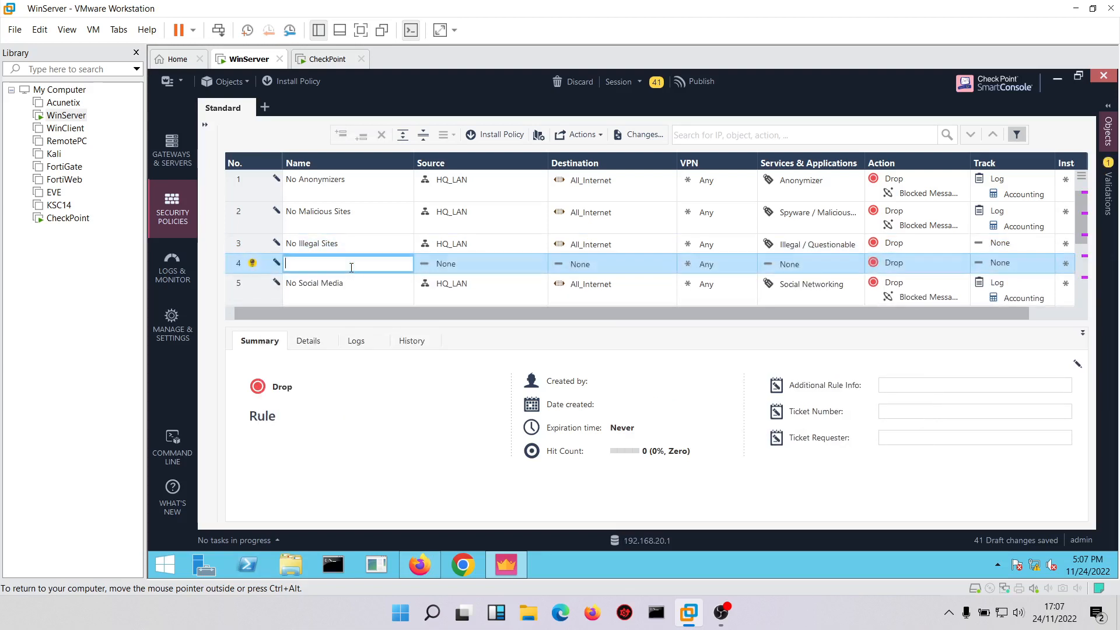
left_click(350, 267)
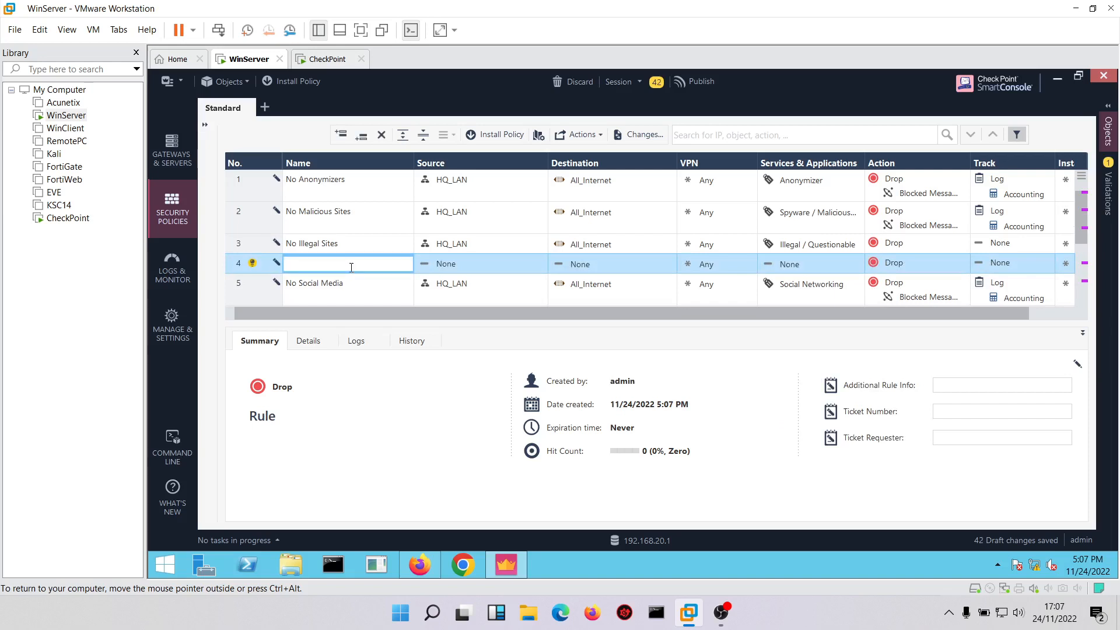
type("No High Risk")
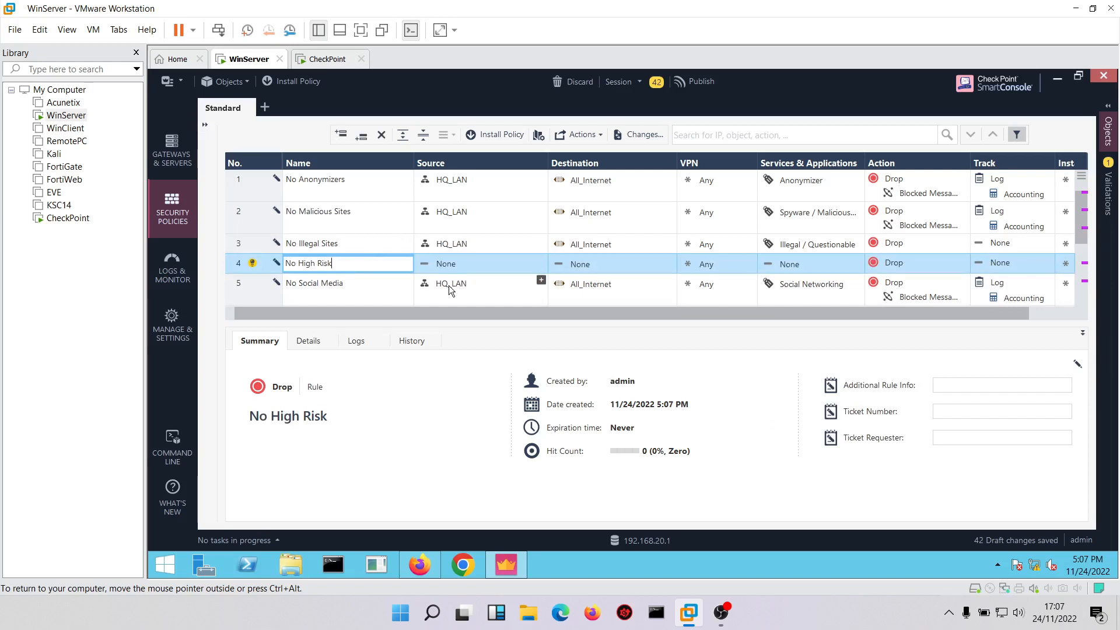
Give the No High Risk rule HQ_LAN as source, All_Internet as destination and the High Risk category.
left_click_drag(449, 289, 456, 267)
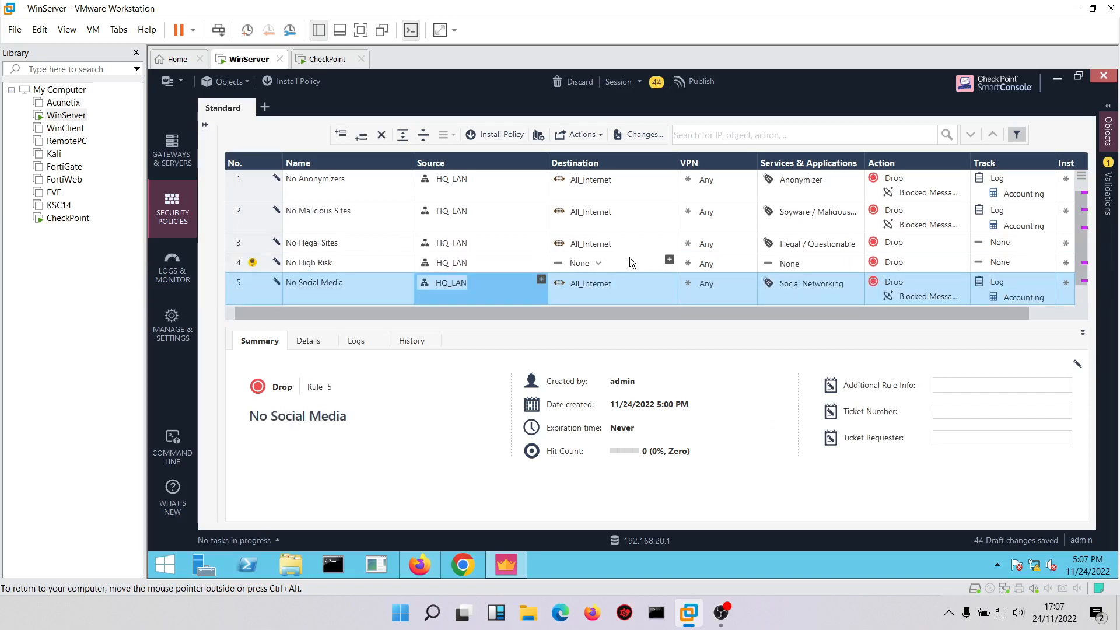
left_click_drag(579, 288, 582, 262)
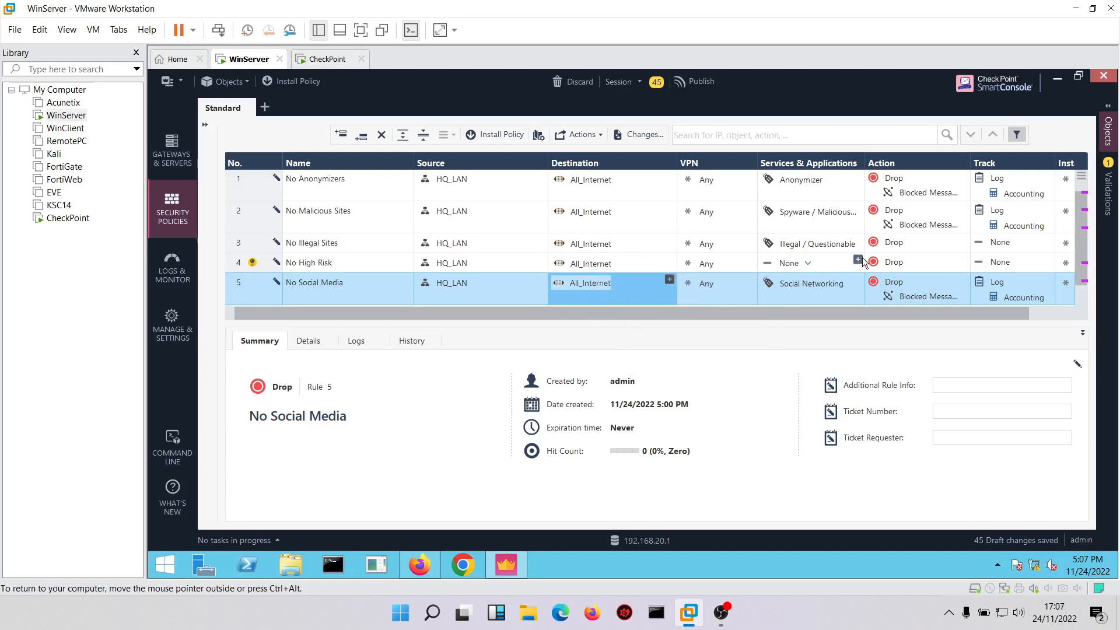
left_click(858, 260)
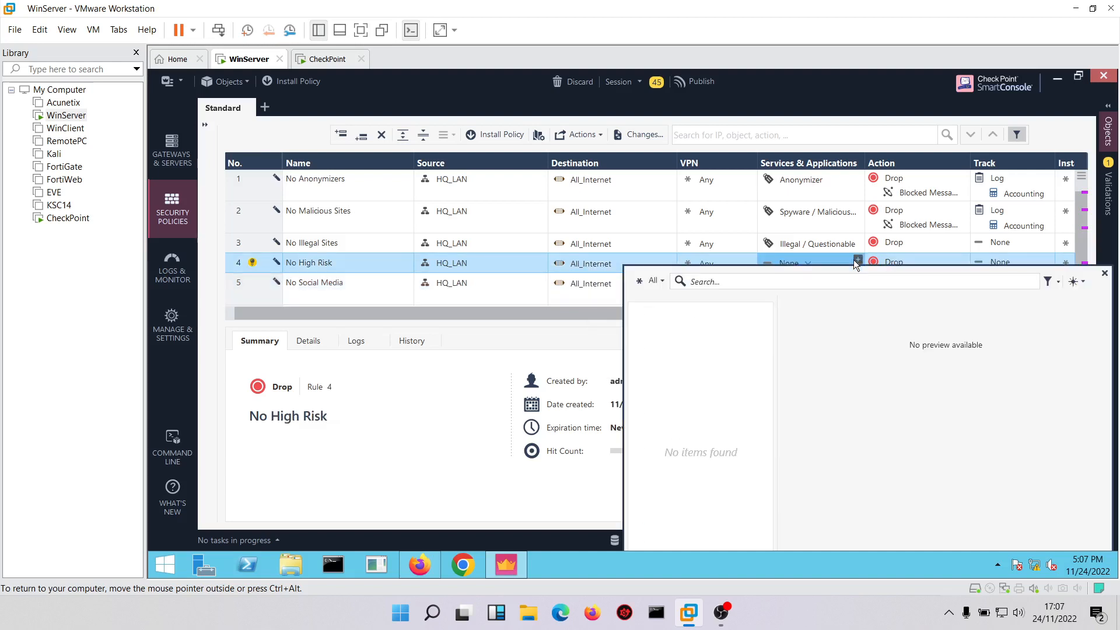
type("high")
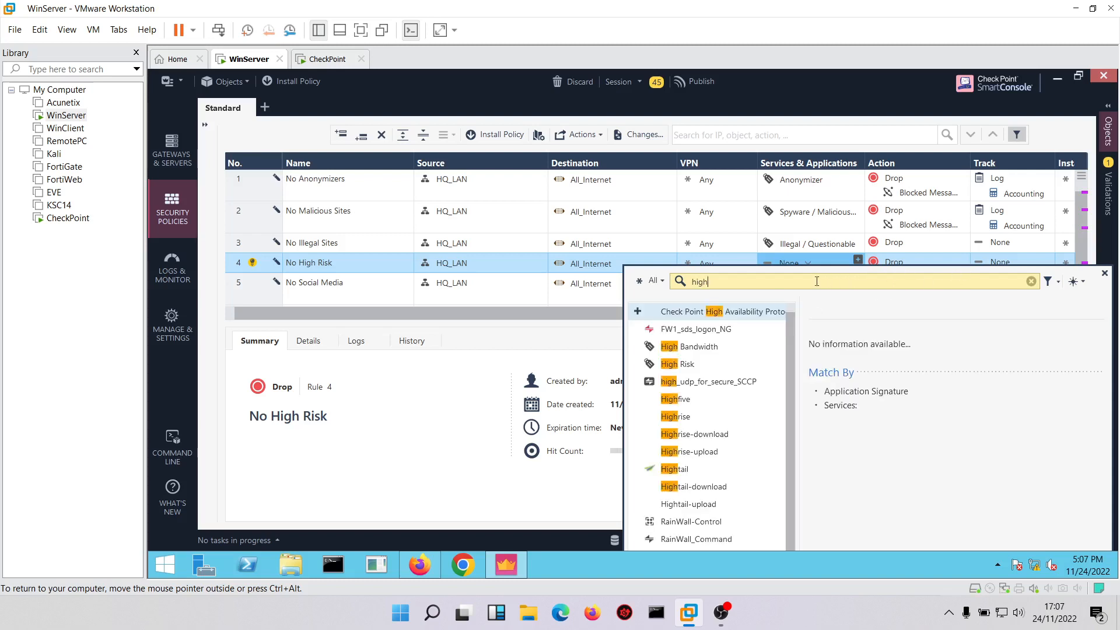
type(" risk")
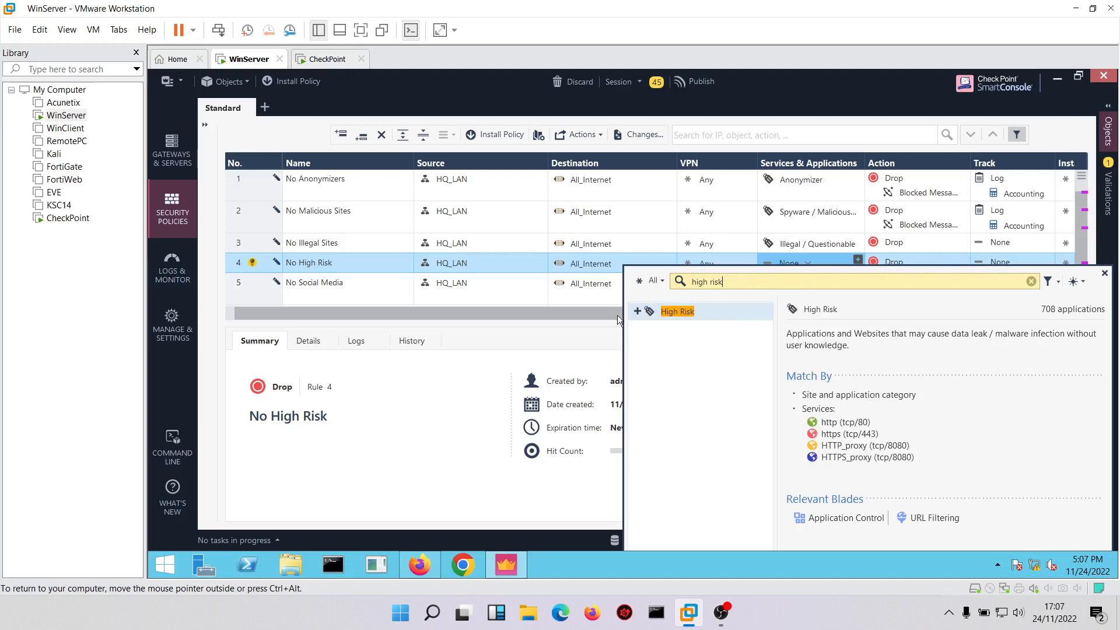
left_click(636, 311)
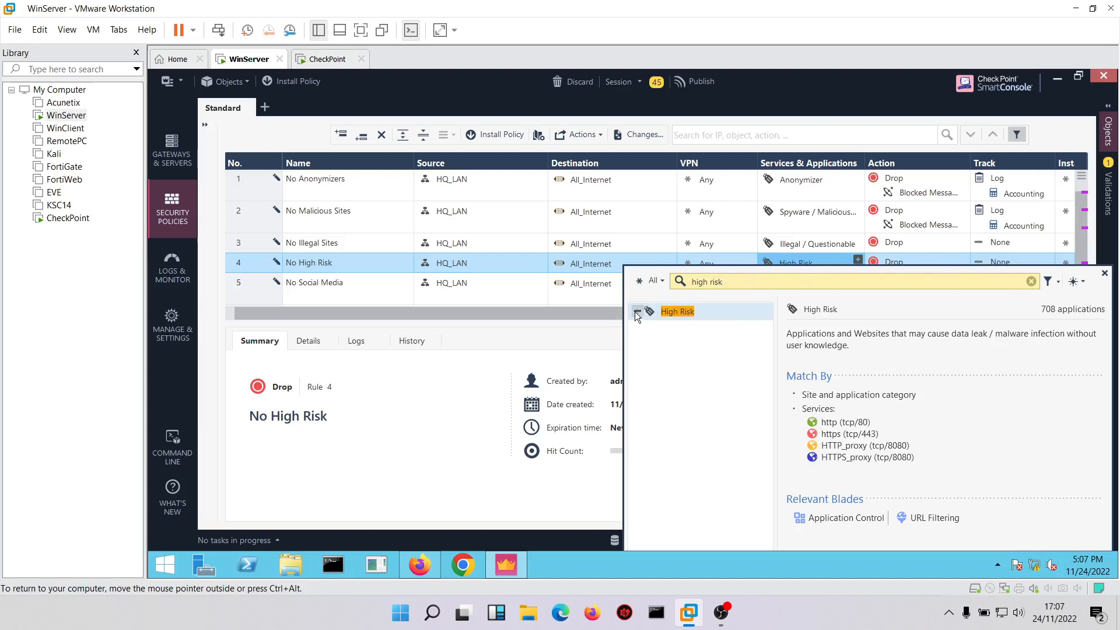
left_click(571, 317)
Set the action of the No High Risk and No Illegal Sites rules to Drop with Blocked Message - Access Control.
left_click(934, 269)
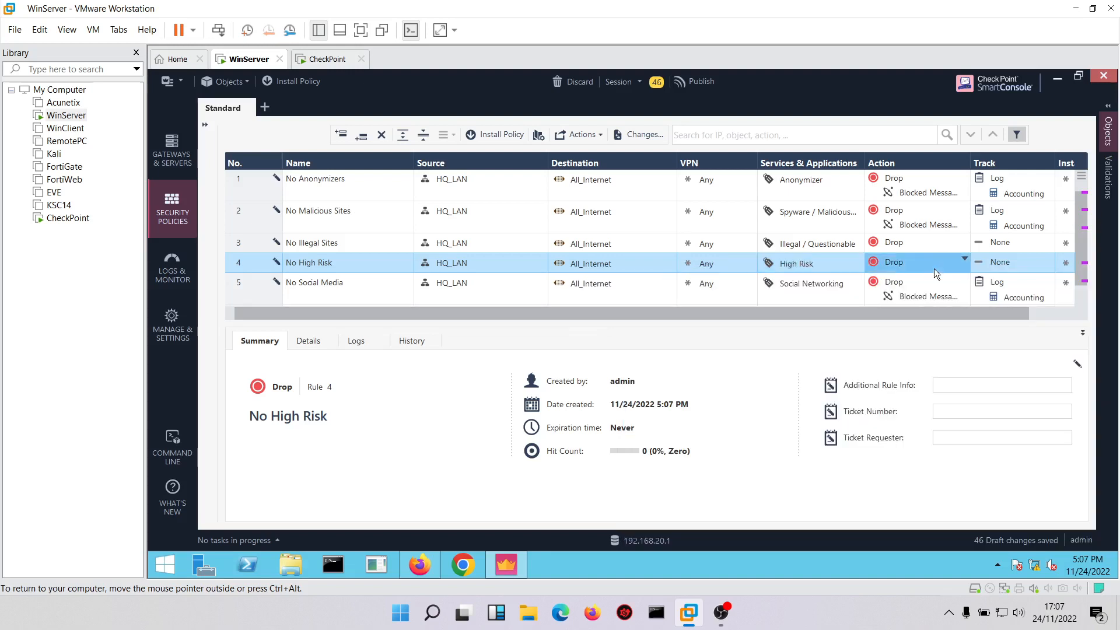
mouse_move(954, 299)
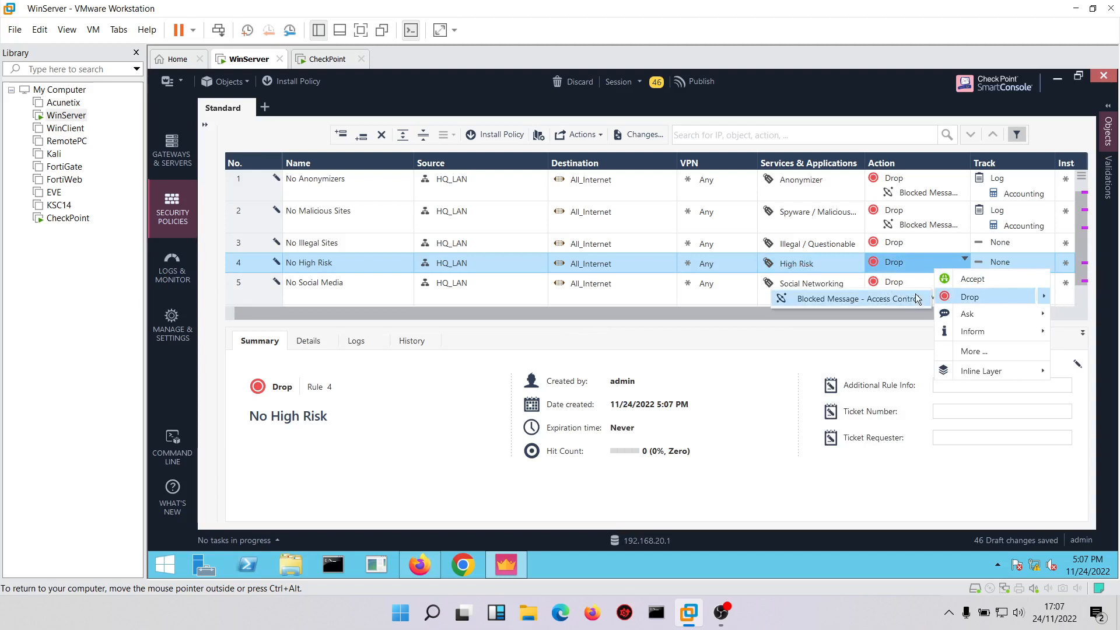
left_click(901, 298)
left_click(907, 243)
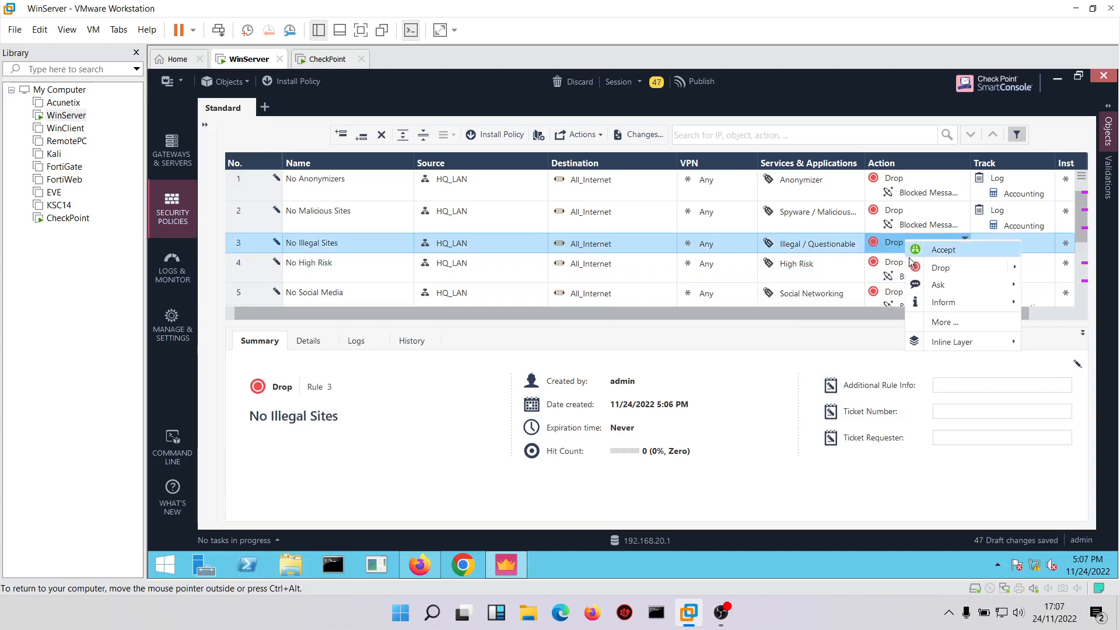
mouse_move(921, 268)
left_click(855, 269)
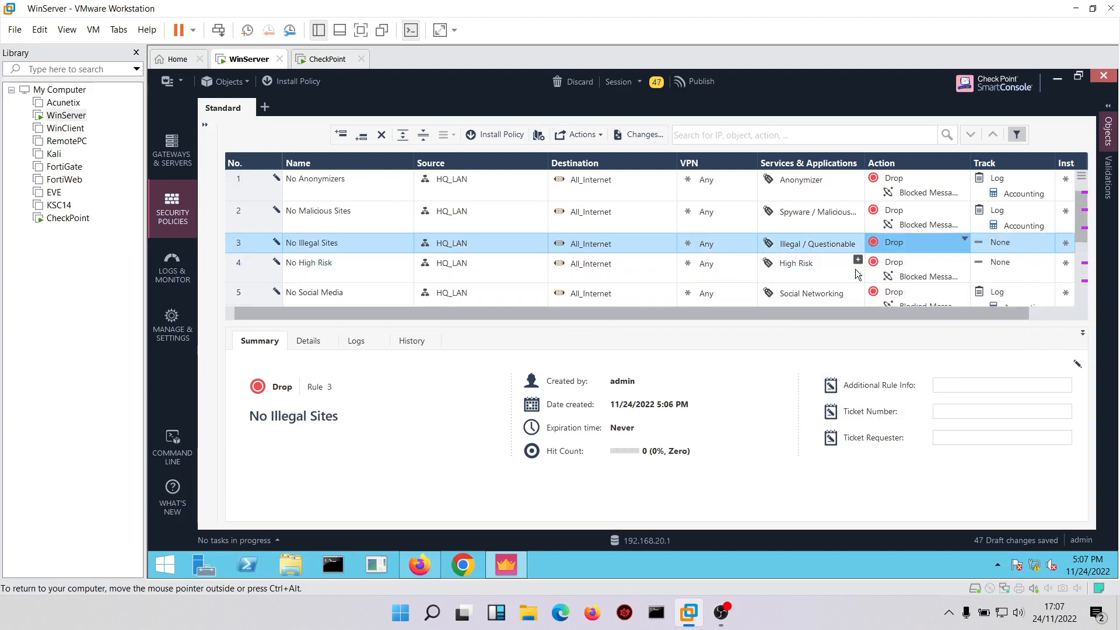
Set tracking to Log for the No Illegal Sites and No High Risk rules.
left_click(1006, 248)
left_click(991, 272)
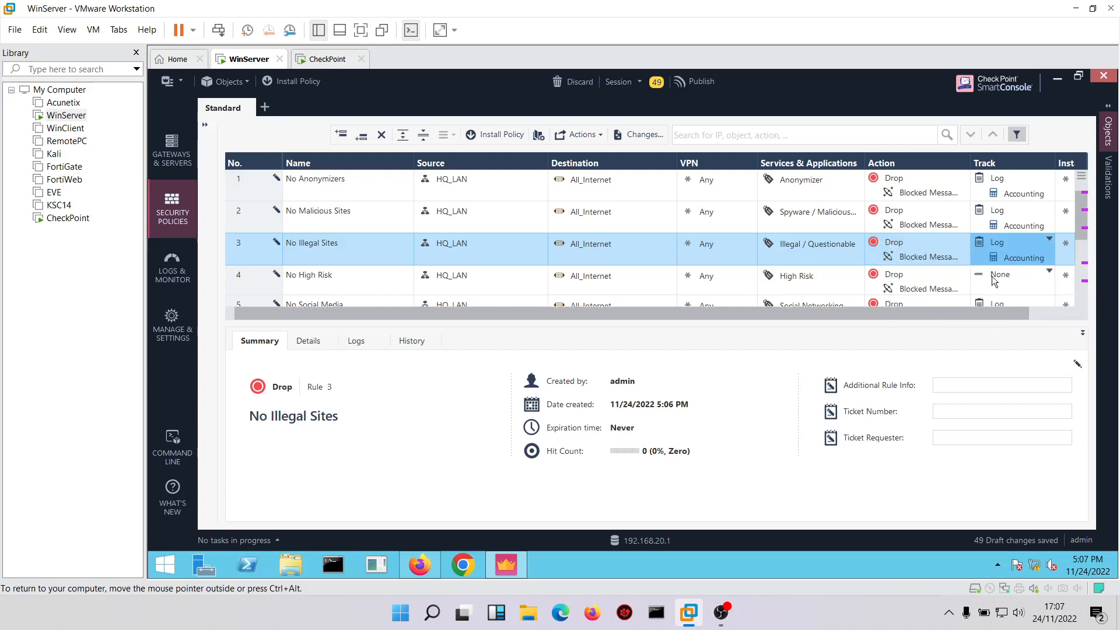
left_click(1001, 278)
left_click(1021, 307)
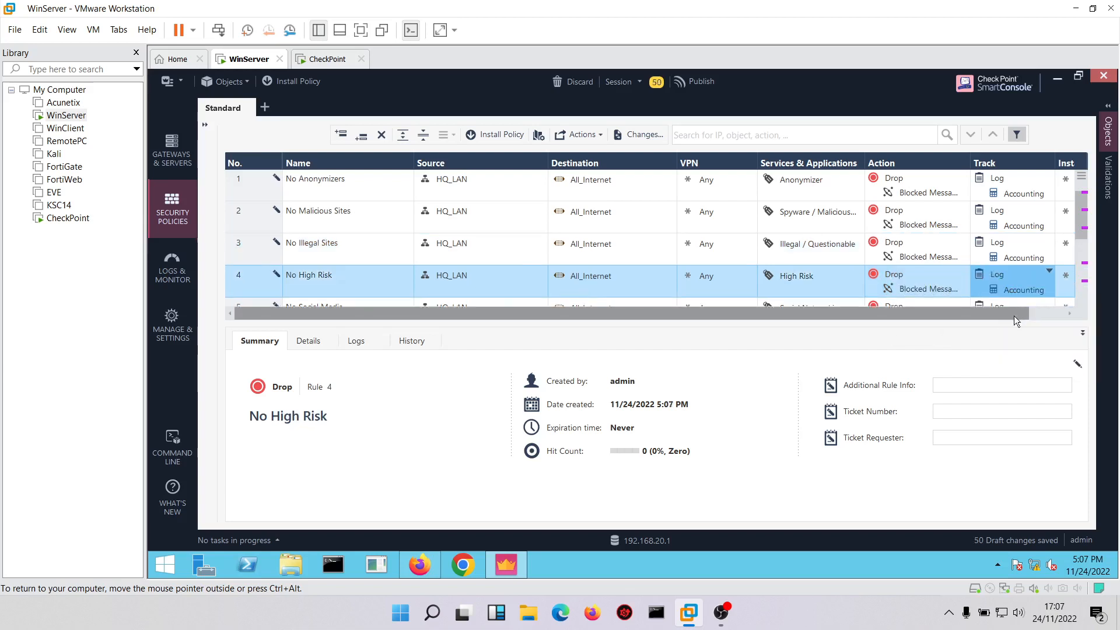
Collapse the rule details and add a rule named No Hacking Sites below No High Risk.
left_click(1083, 332)
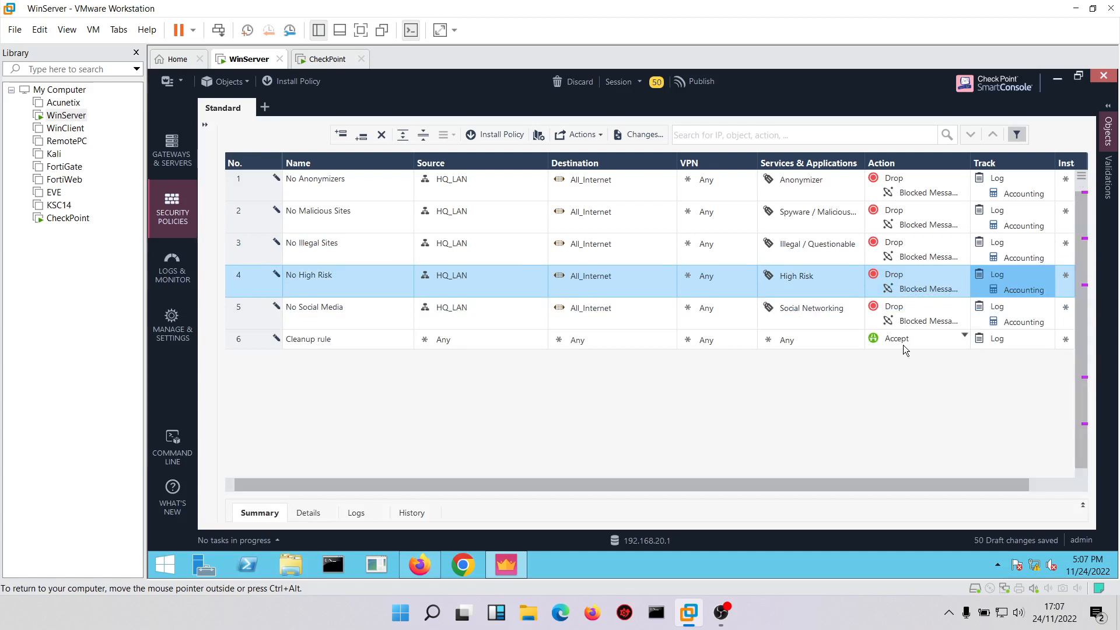
right_click(231, 282)
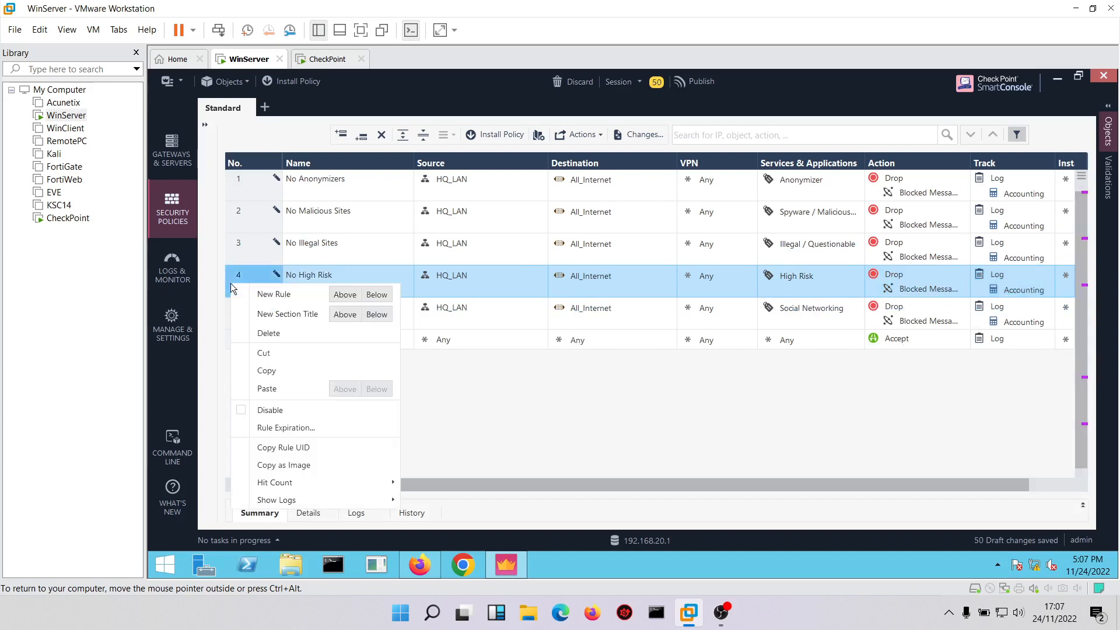
left_click(374, 295)
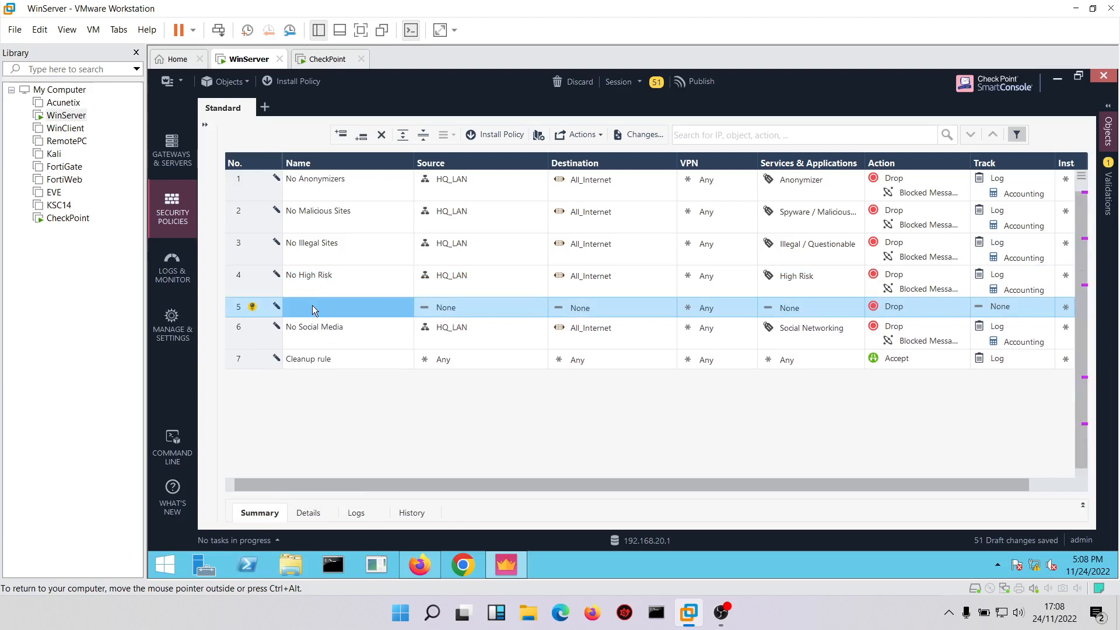
left_click(312, 307)
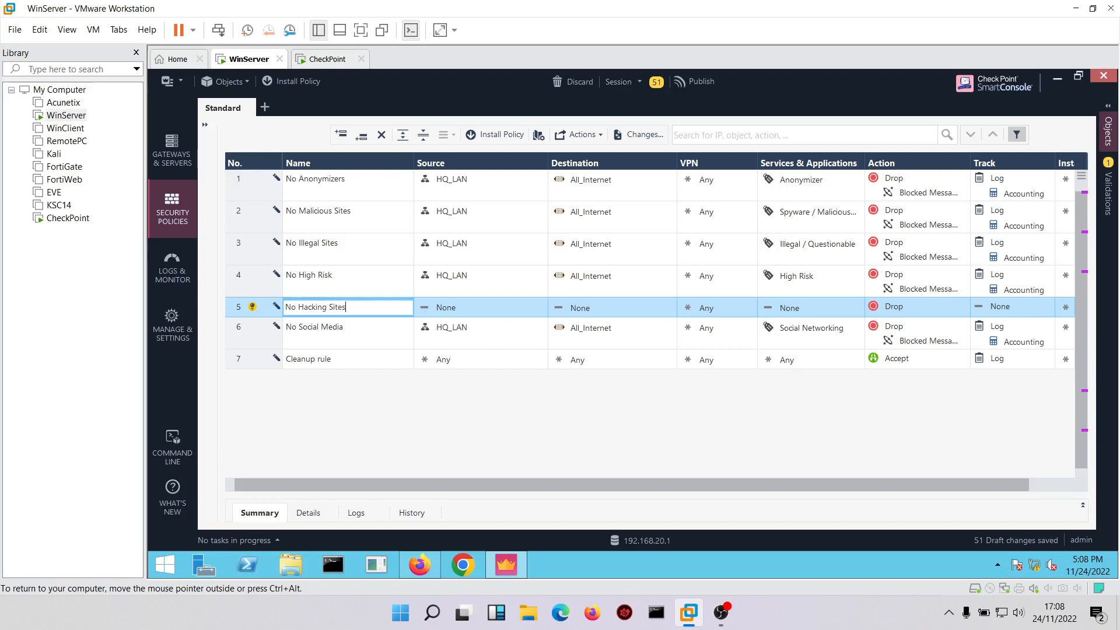
left_click(446, 309)
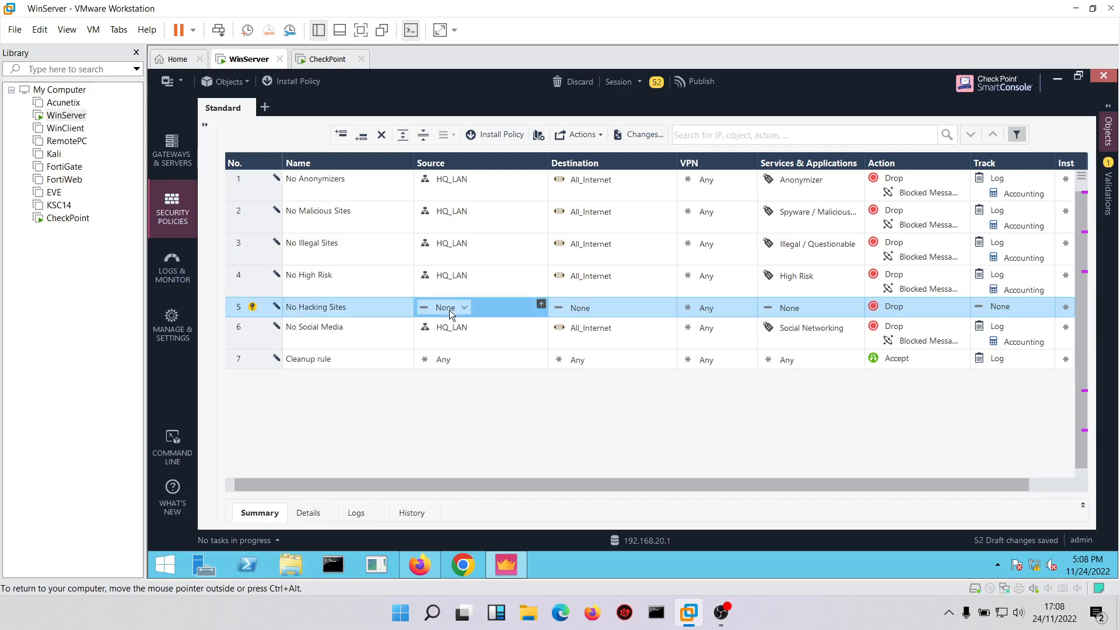
Give the No Hacking Sites rule HQ_LAN as source, All_Internet as destination and the Hacking category.
left_click_drag(464, 328, 455, 313)
left_click_drag(578, 326, 573, 309)
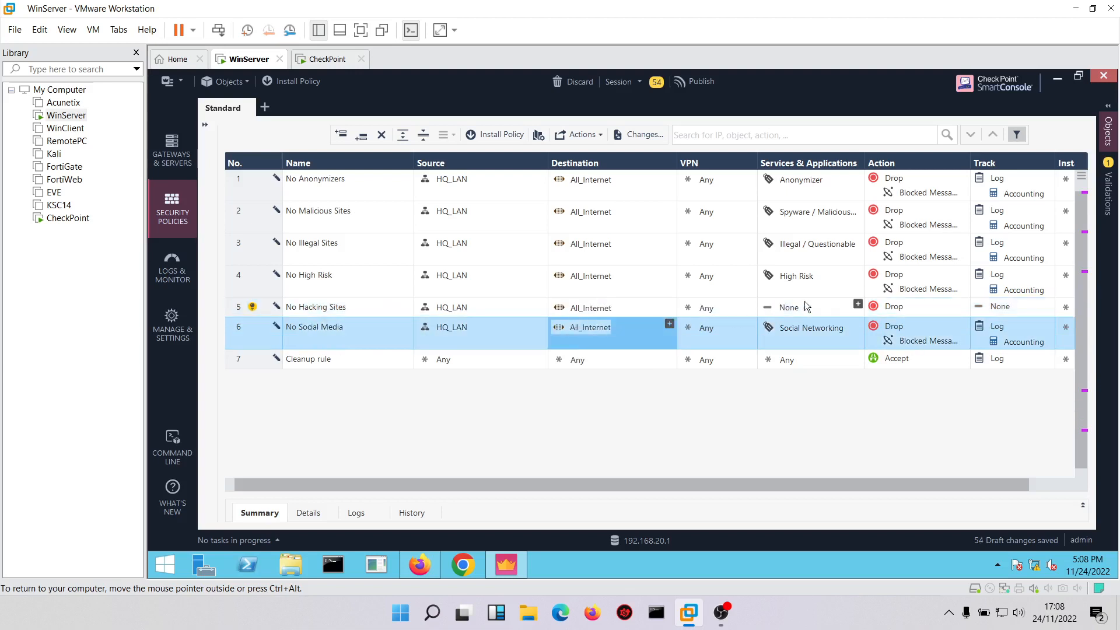
left_click(858, 305)
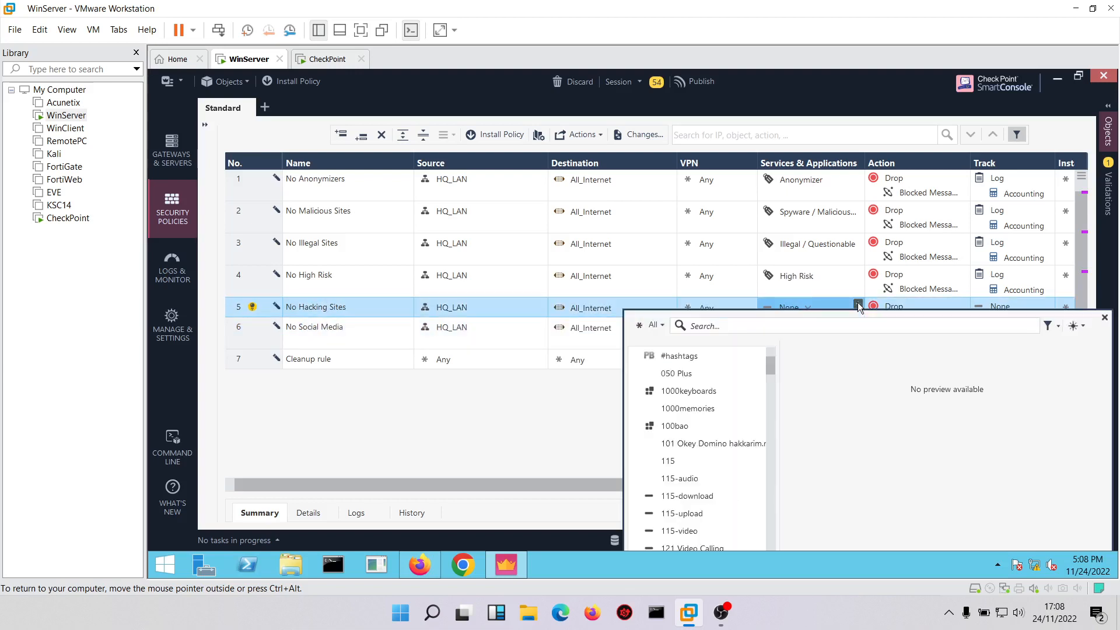
type("hacki")
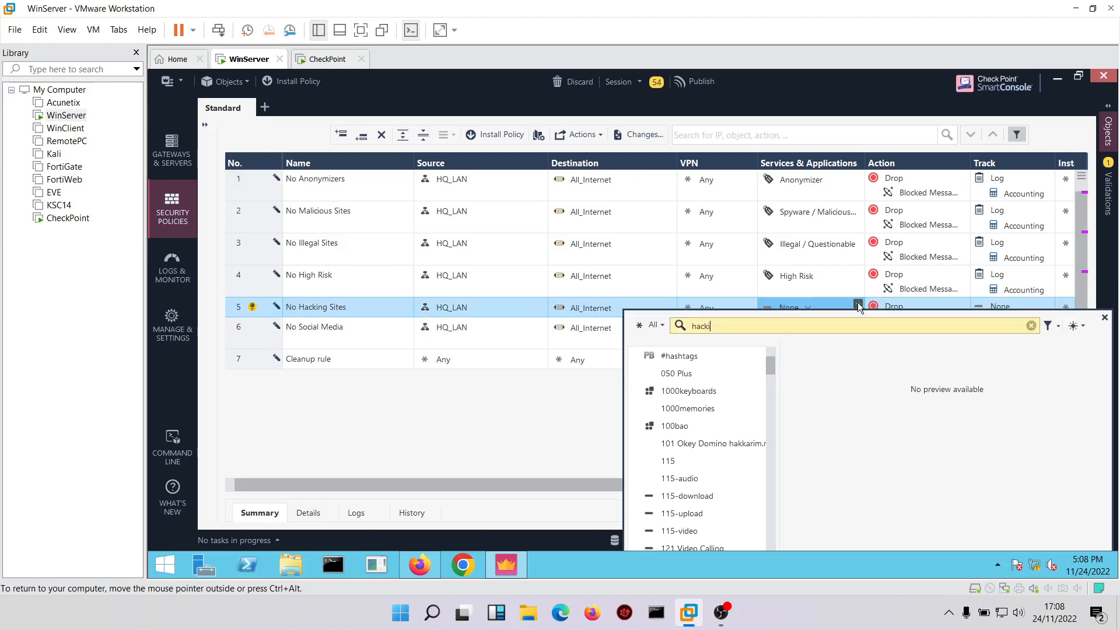
type("ng")
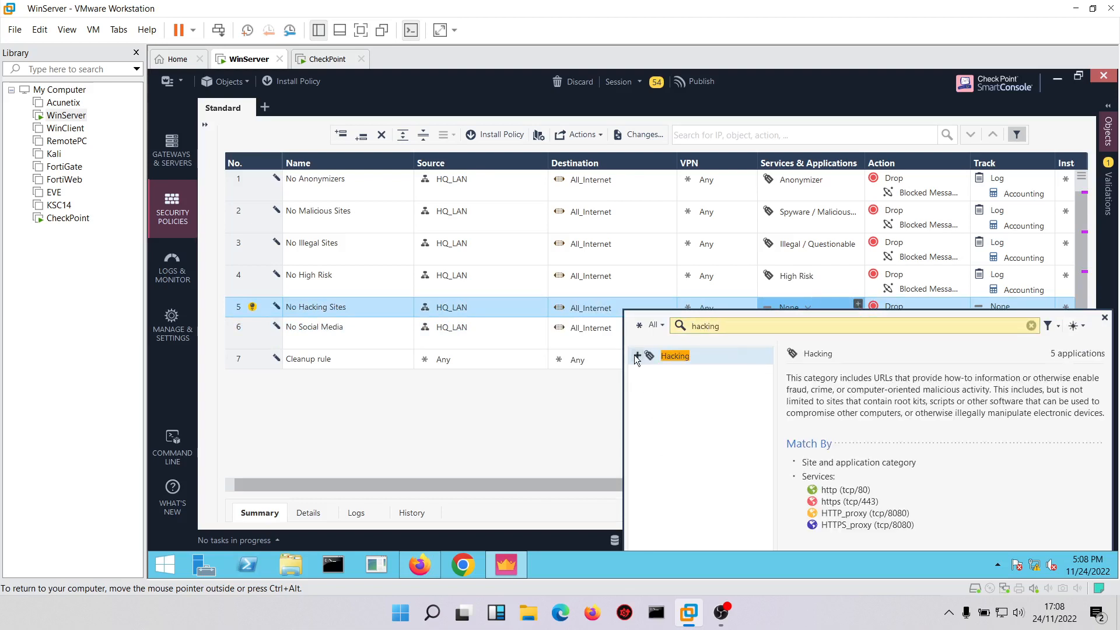
left_click(635, 356)
Search for phishing and add the Phishing category to the No Hacking Sites rule.
key("BackSpace")
key("BackSpace")
key("BackSpace")
key("BackSpace")
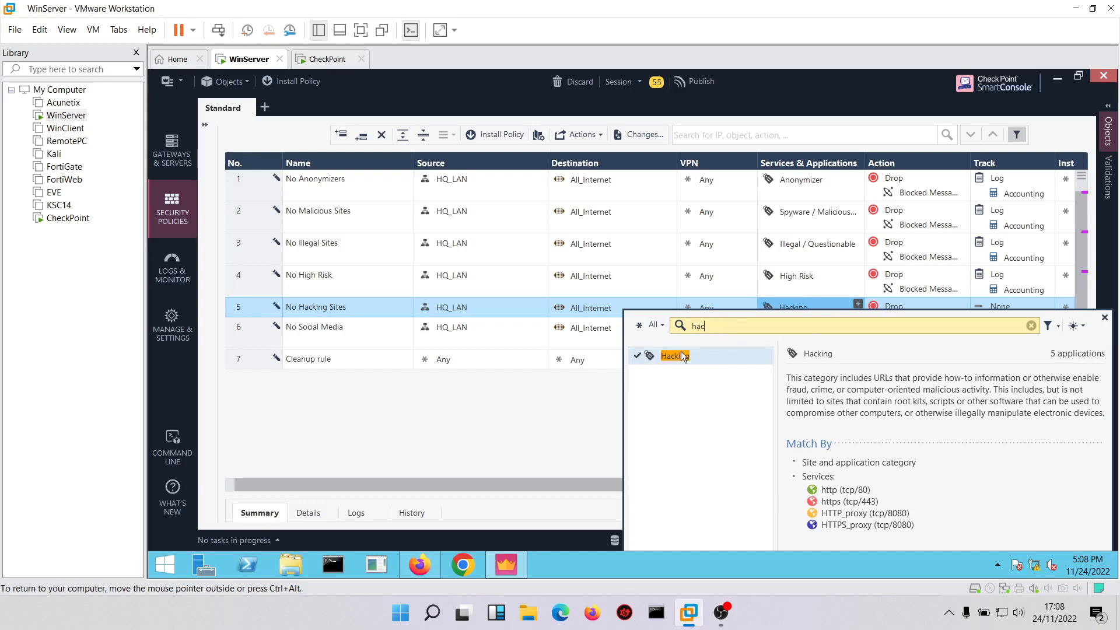
key("BackSpace")
key("BackSpace")
type("phishin")
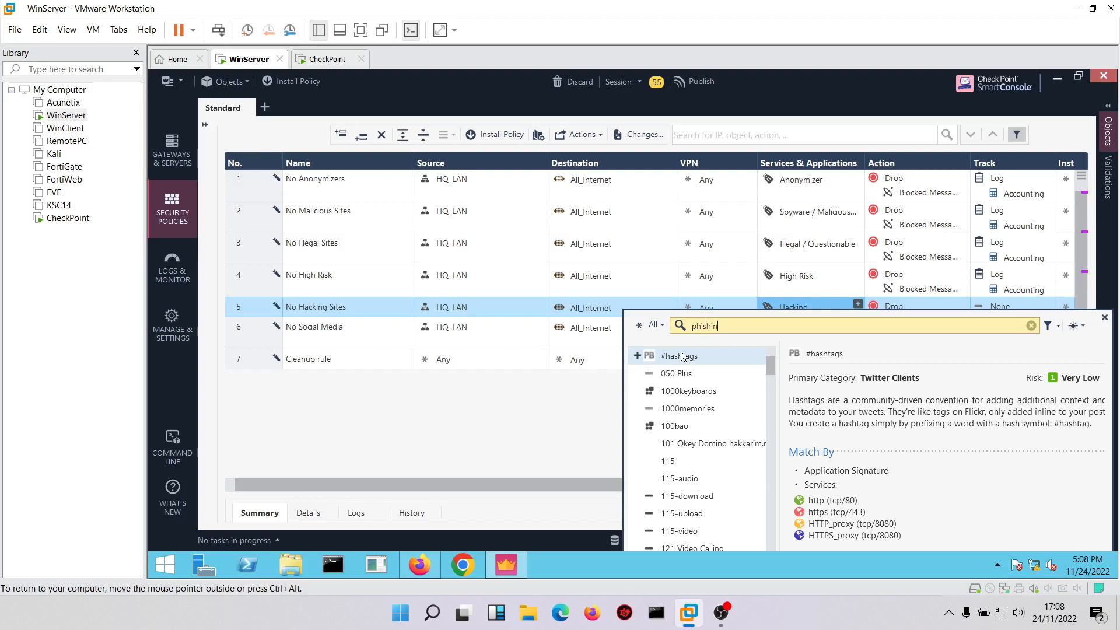
left_click(638, 355)
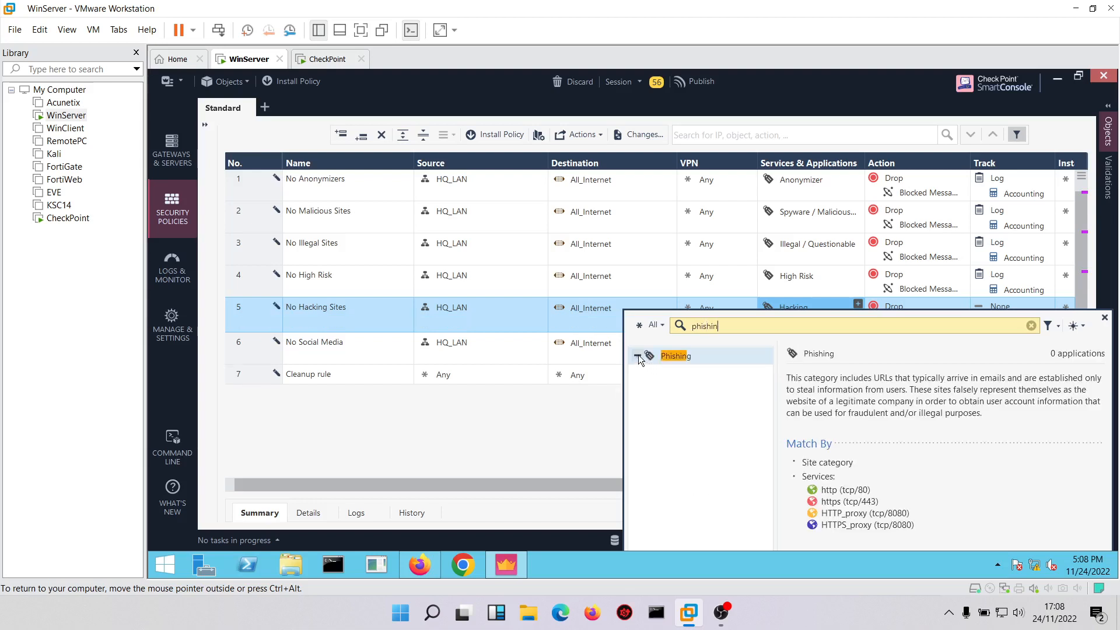
Search for remote ad and add the Remote Administration category to the No Hacking Sites rule.
key("BackSpace")
key("BackSpace")
key("BackSpace")
key("BackSpace")
key("BackSpace")
key("BackSpace")
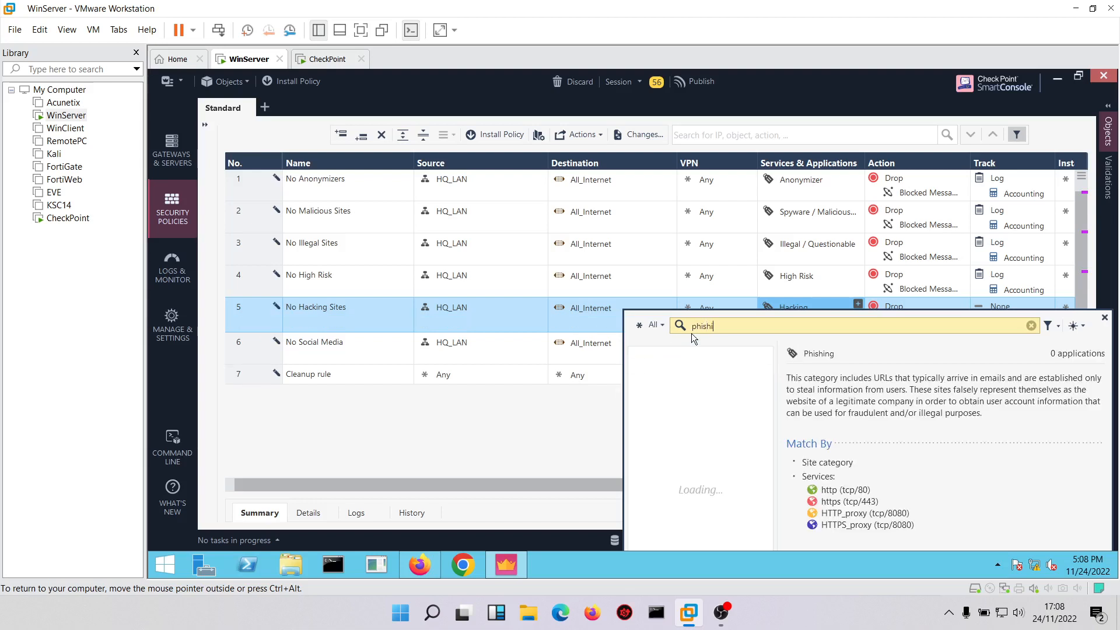
type("r")
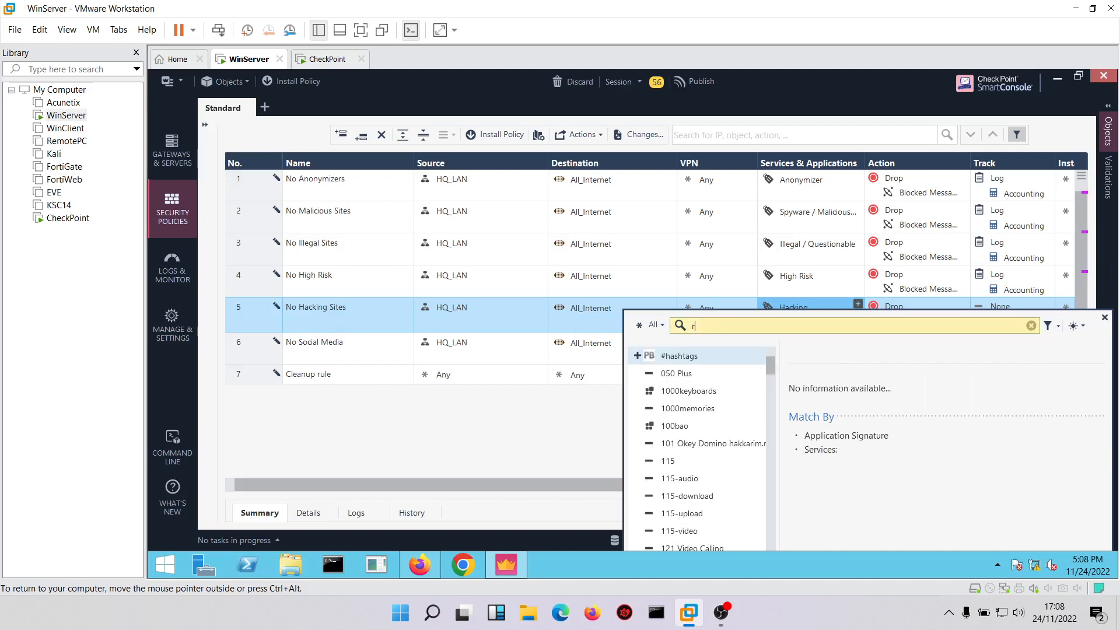
type("emot")
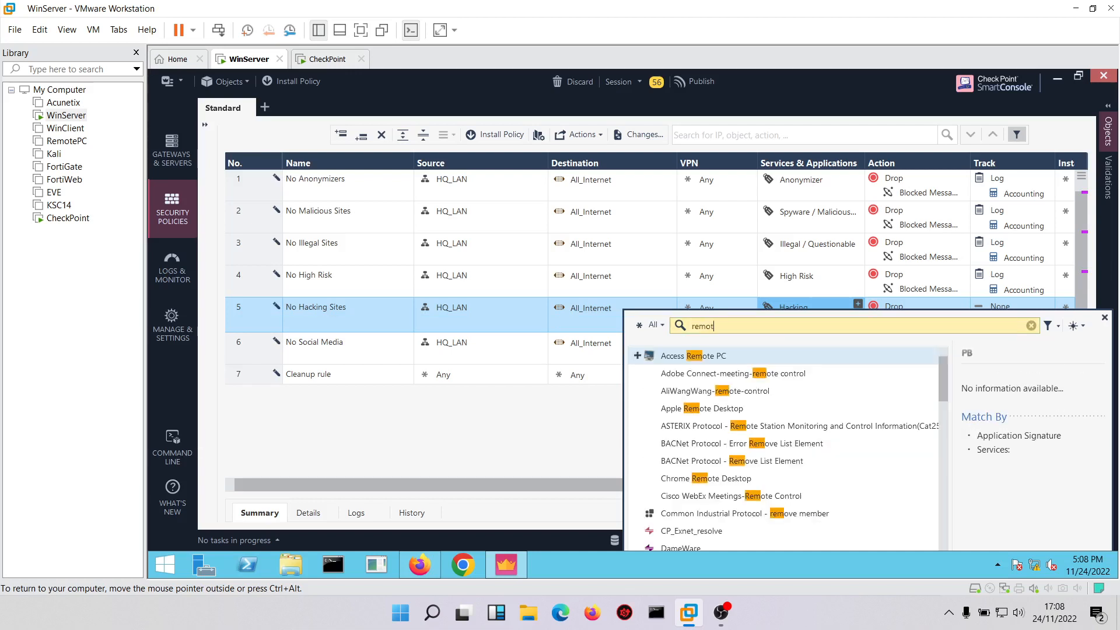
type("e")
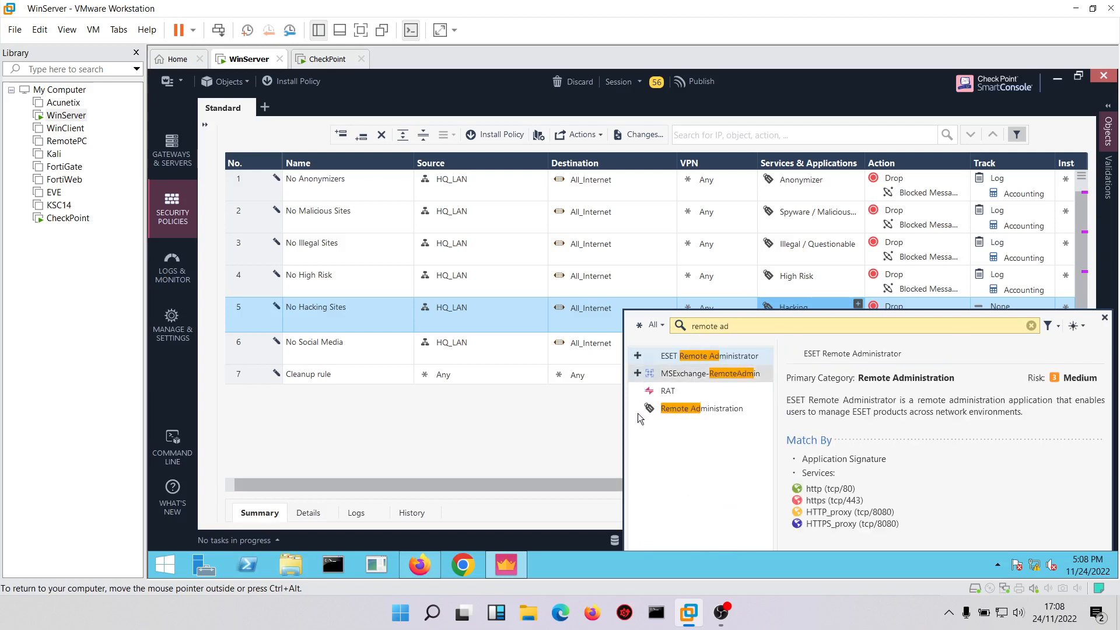
type(" ad")
left_click(640, 412)
left_click(581, 429)
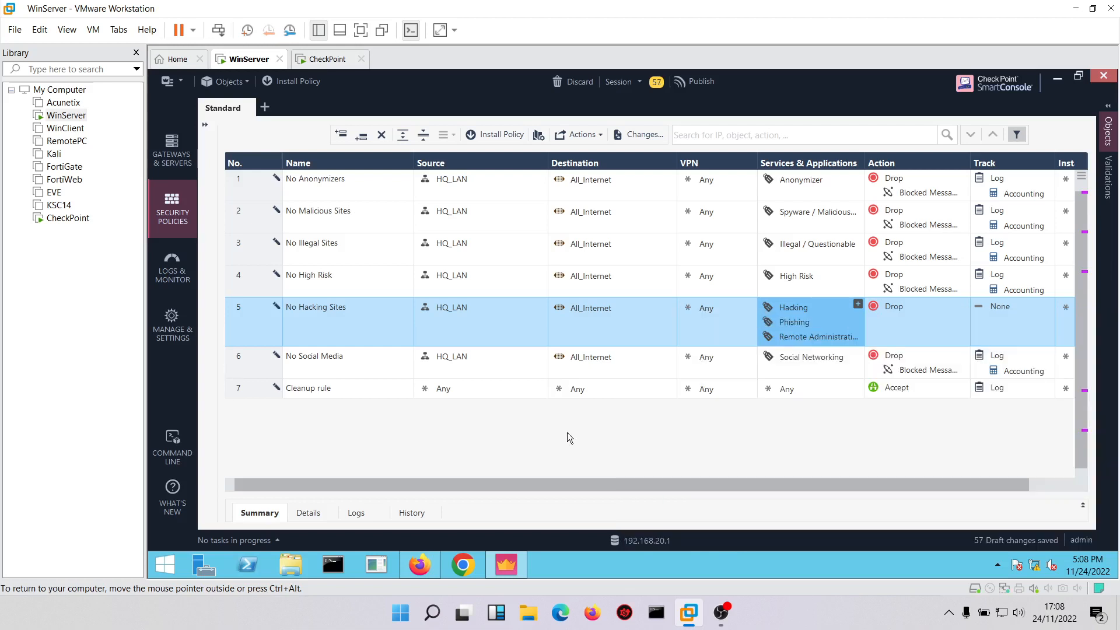
Set the No Hacking Sites rule to Drop with the Blocked Message and track it with Log and Accounting.
left_click(895, 323)
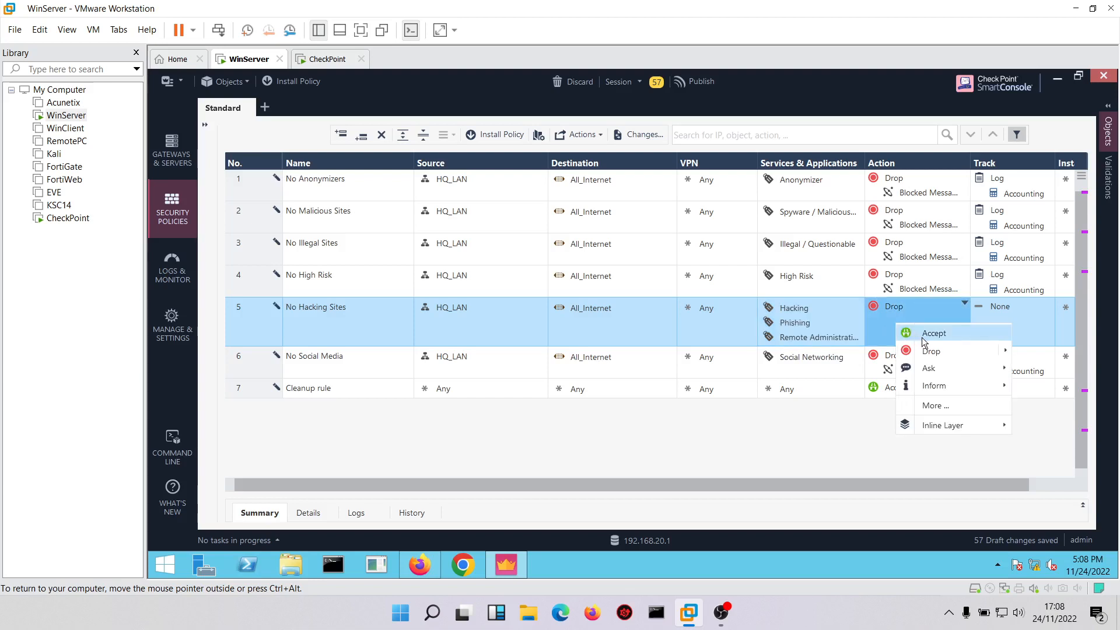
left_click(896, 356)
left_click(921, 332)
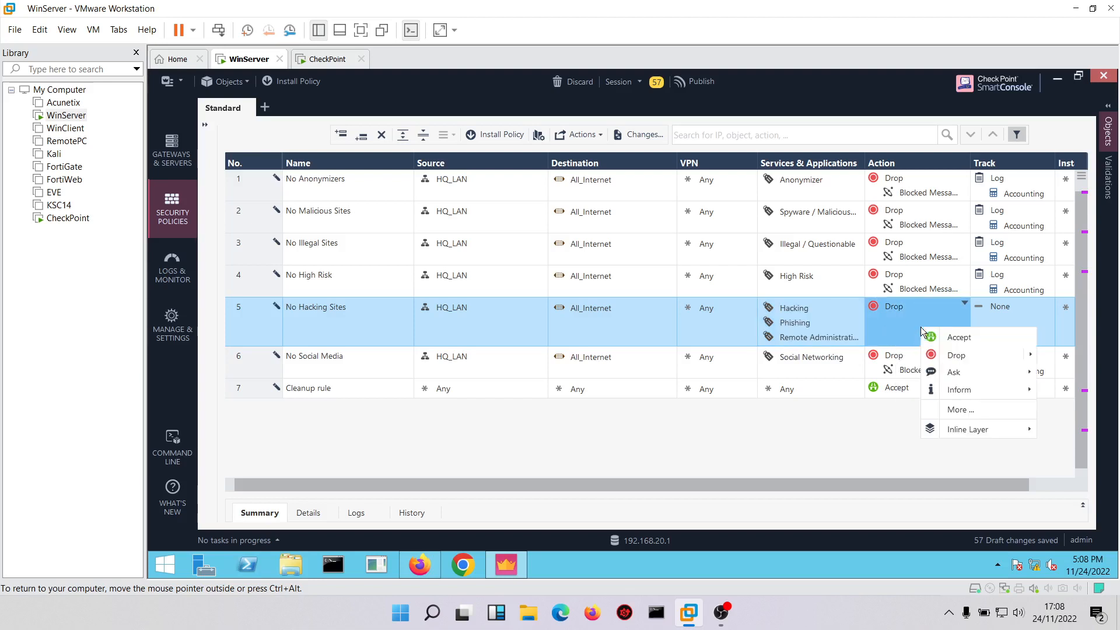
mouse_move(940, 359)
left_click(886, 362)
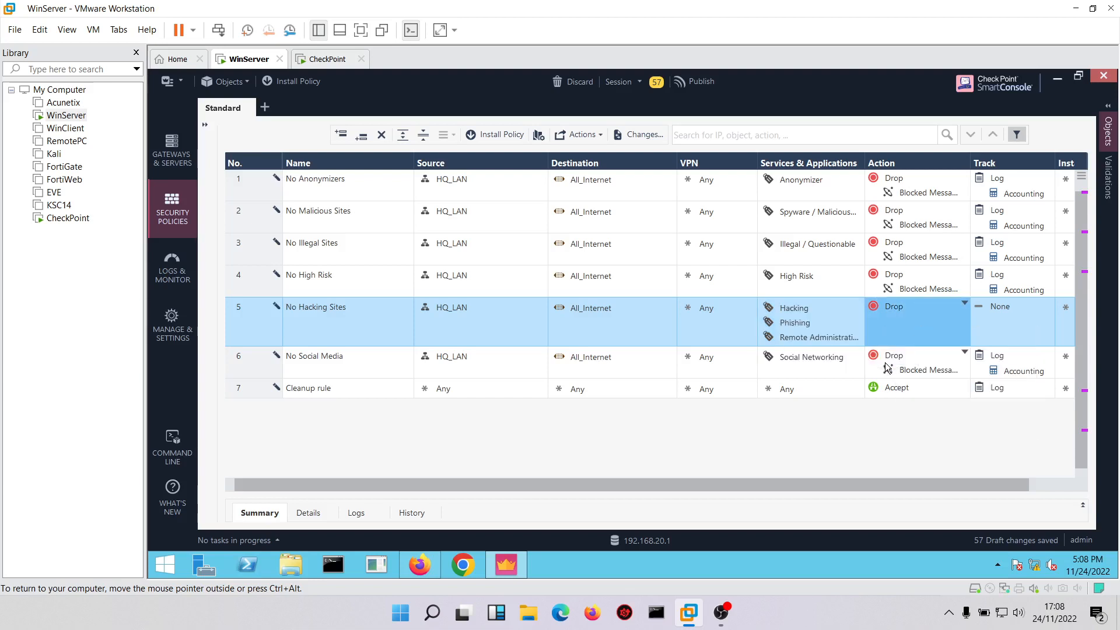
left_click(1003, 316)
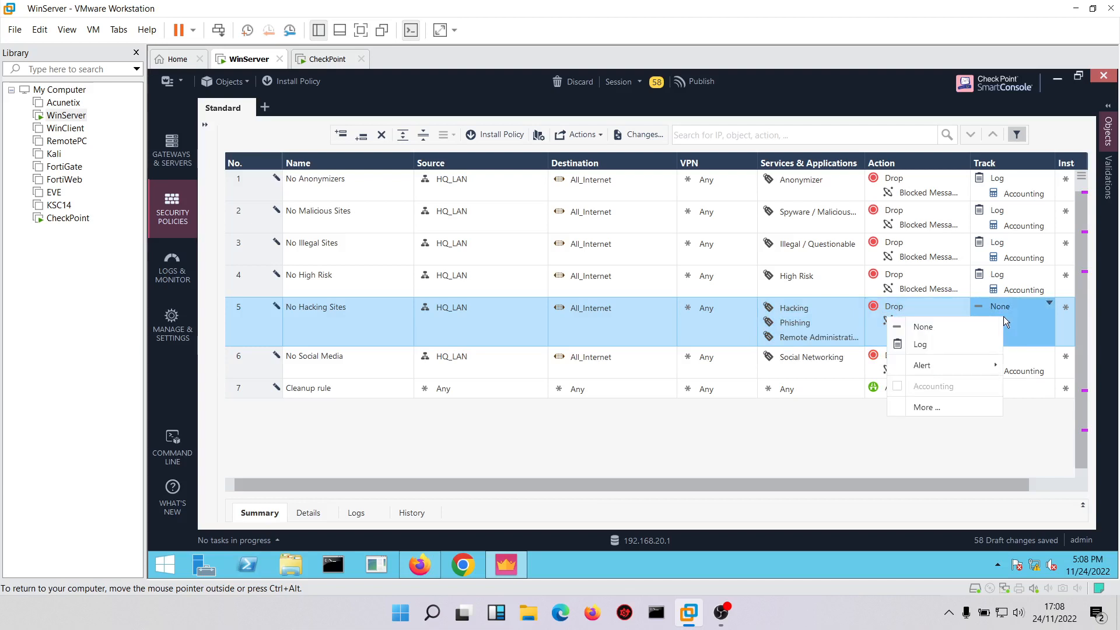
left_click(943, 343)
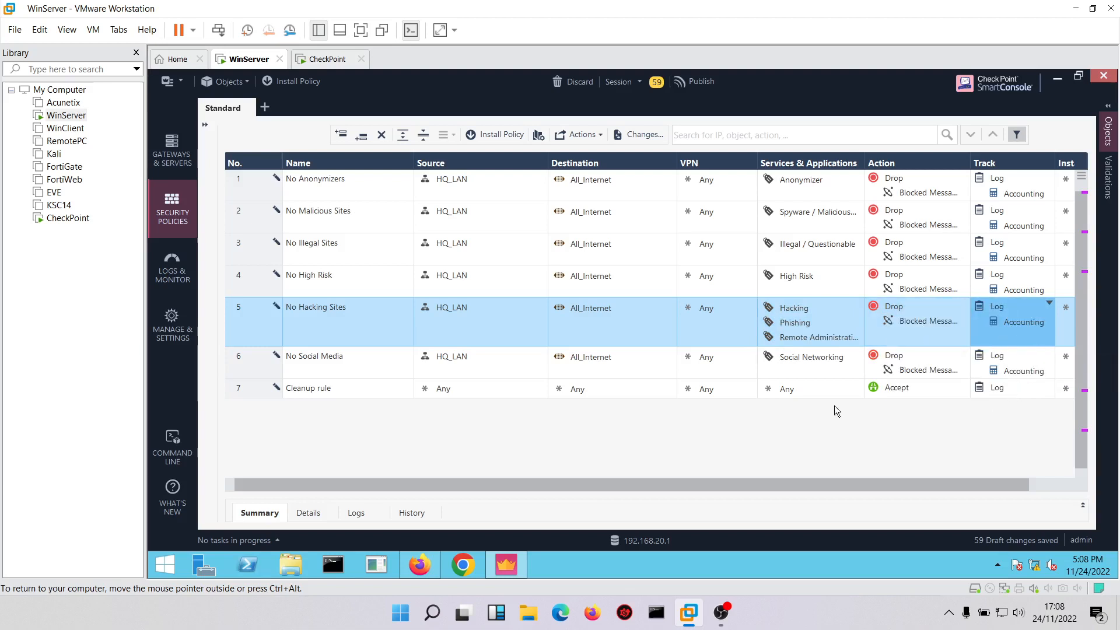
Publish the draft changes from the gateways overview and install the Standard policy with Access Control and Threat Prevention on CP-StandAlone.
left_click(172, 153)
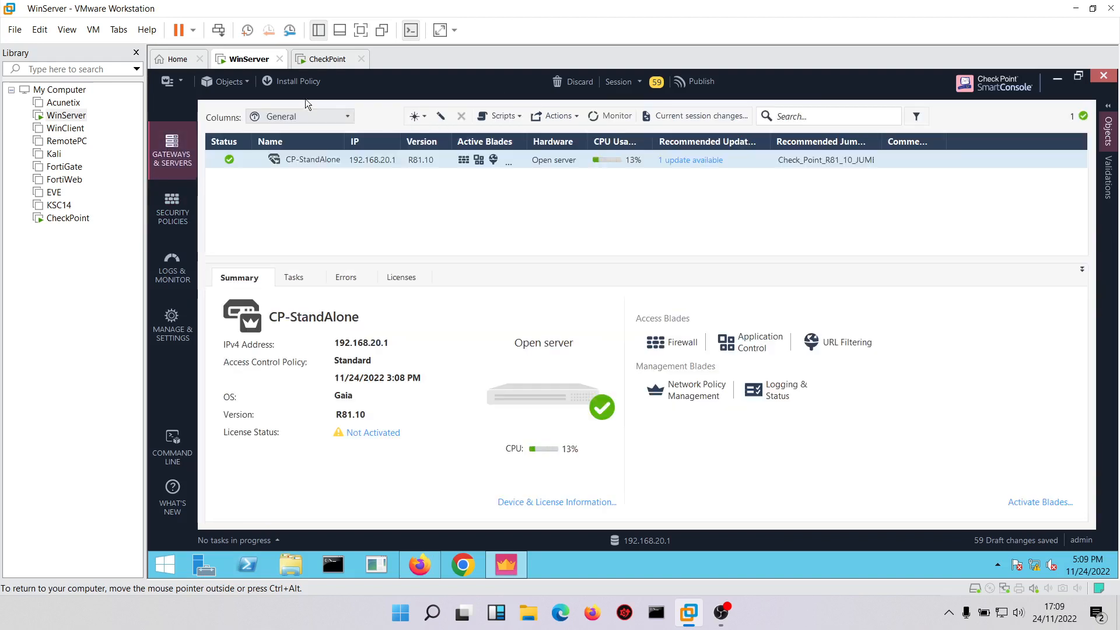
left_click(299, 82)
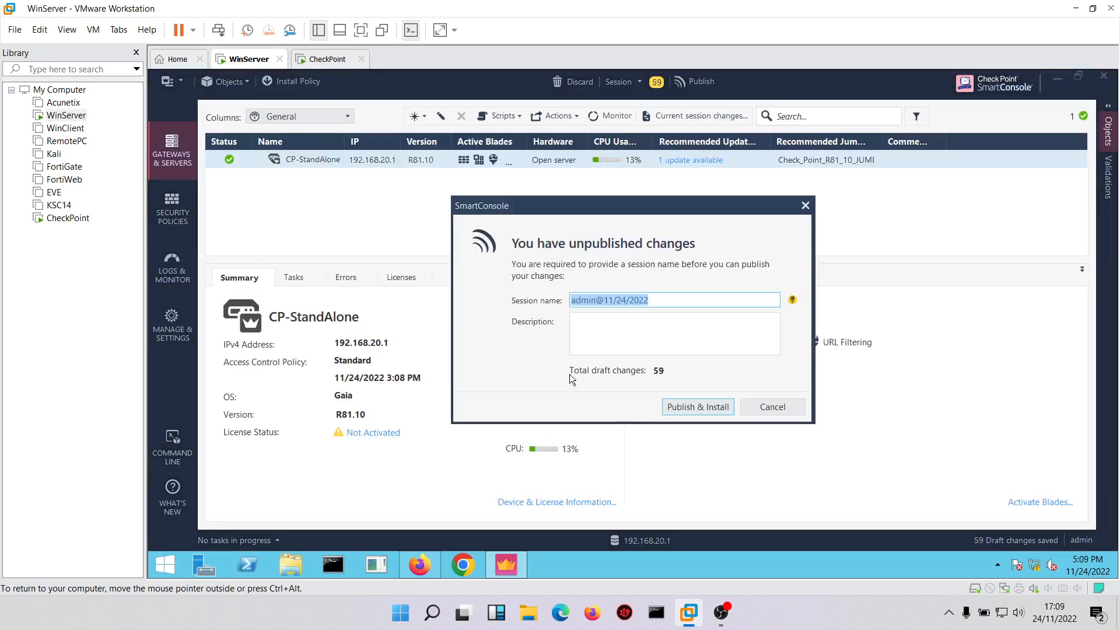
left_click(672, 406)
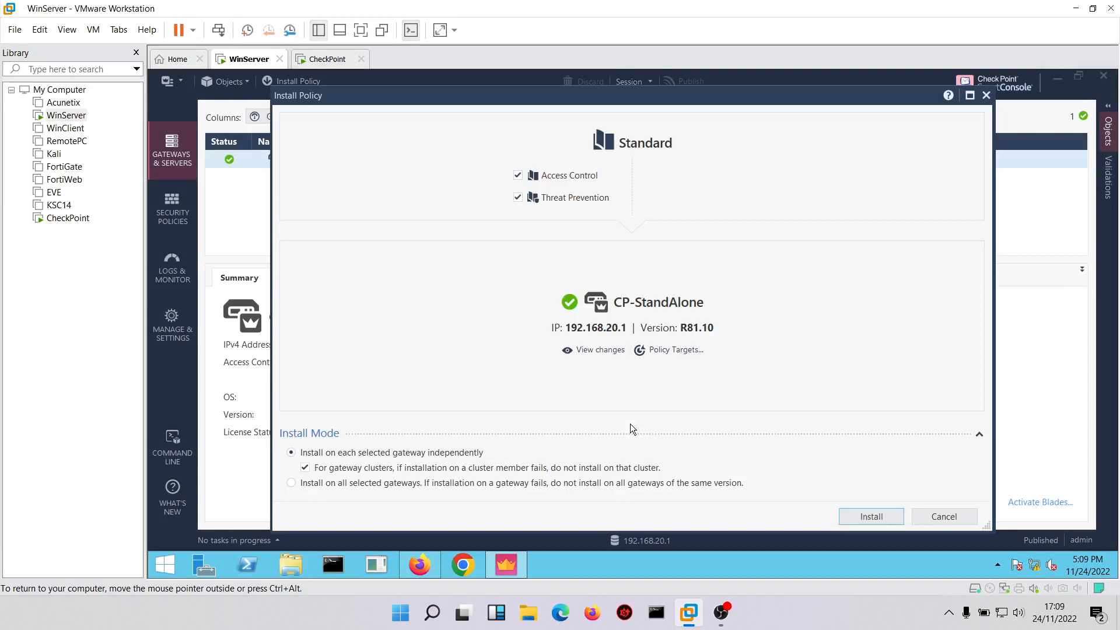
left_click(857, 516)
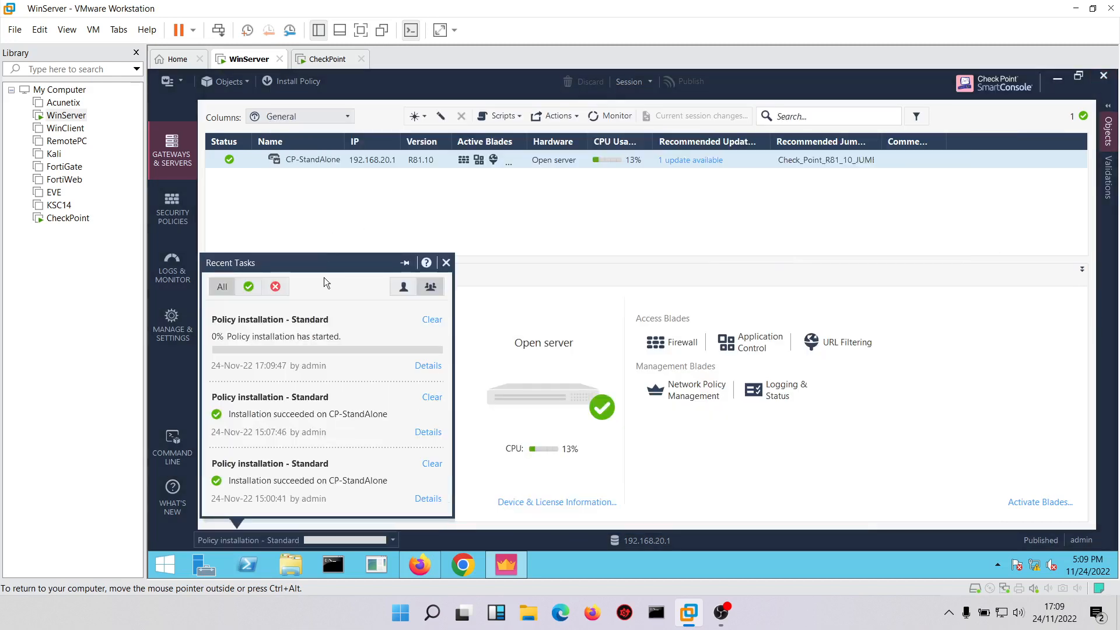
Open the security policies' Updates page and run the Application Control & URL Filtering management update.
left_click(171, 207)
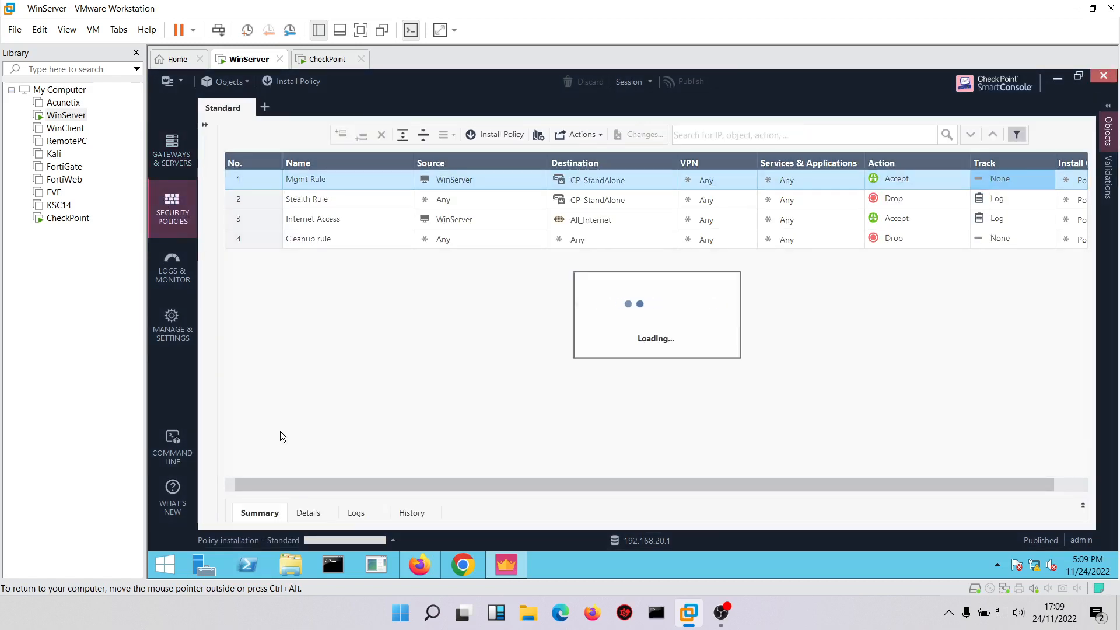
left_click(205, 124)
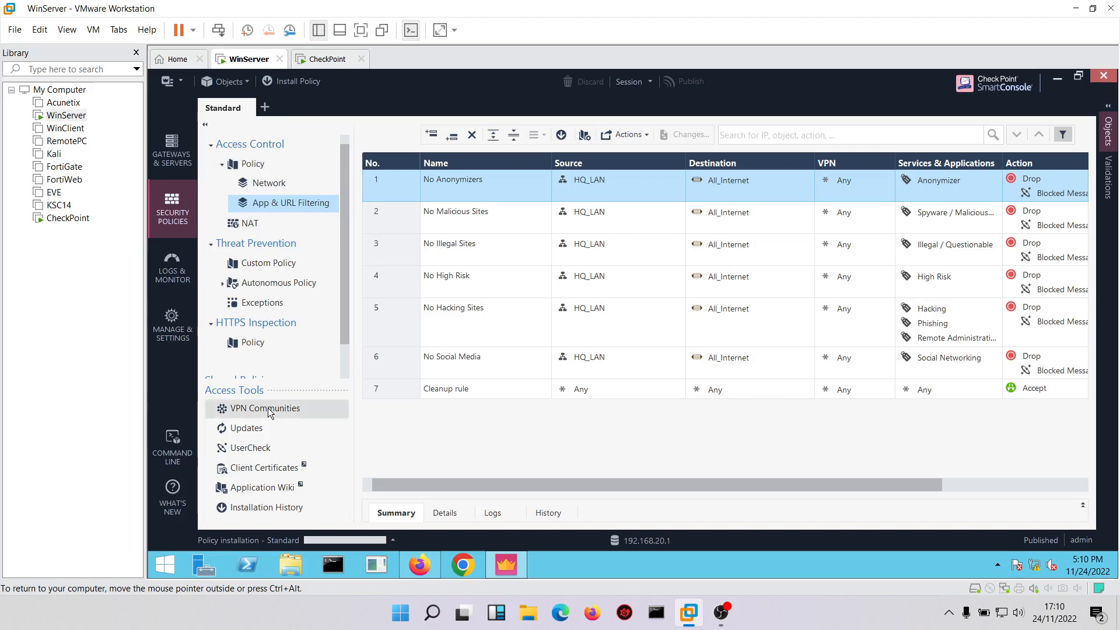
left_click(250, 431)
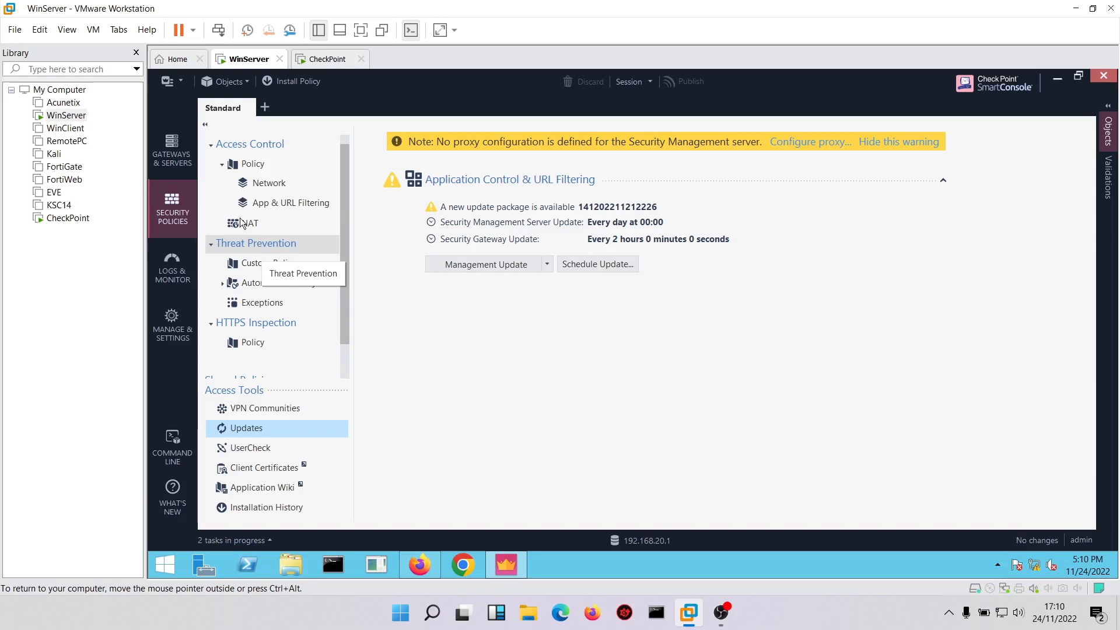
Review the recent tasks from the gateways overview and read the details of the Application Control & URL Filtering update.
left_click(173, 156)
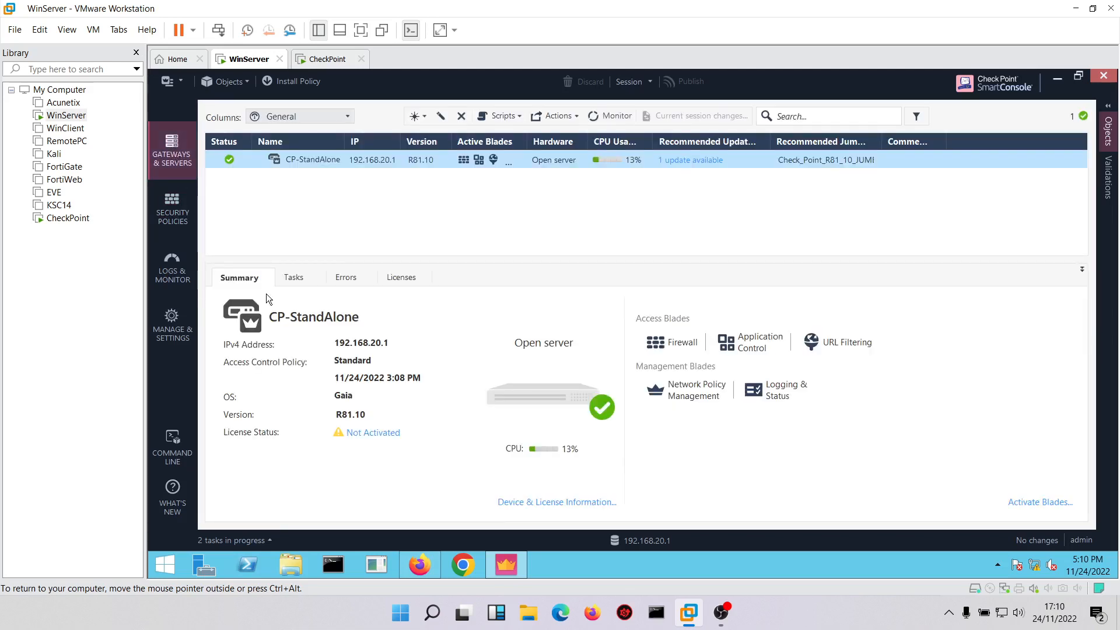
left_click(251, 540)
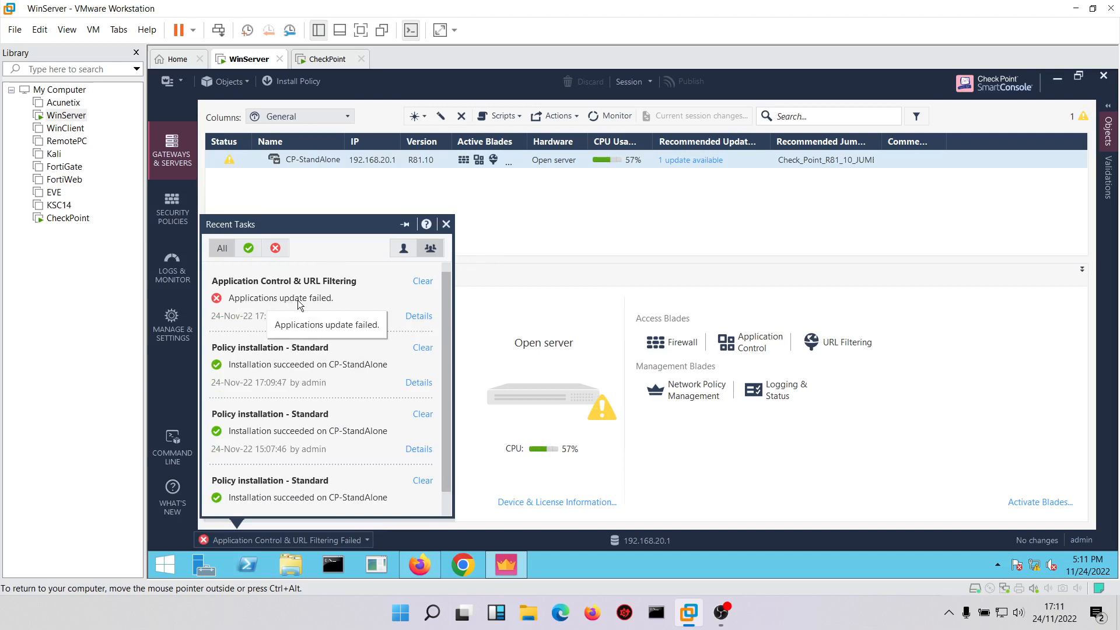
left_click(419, 316)
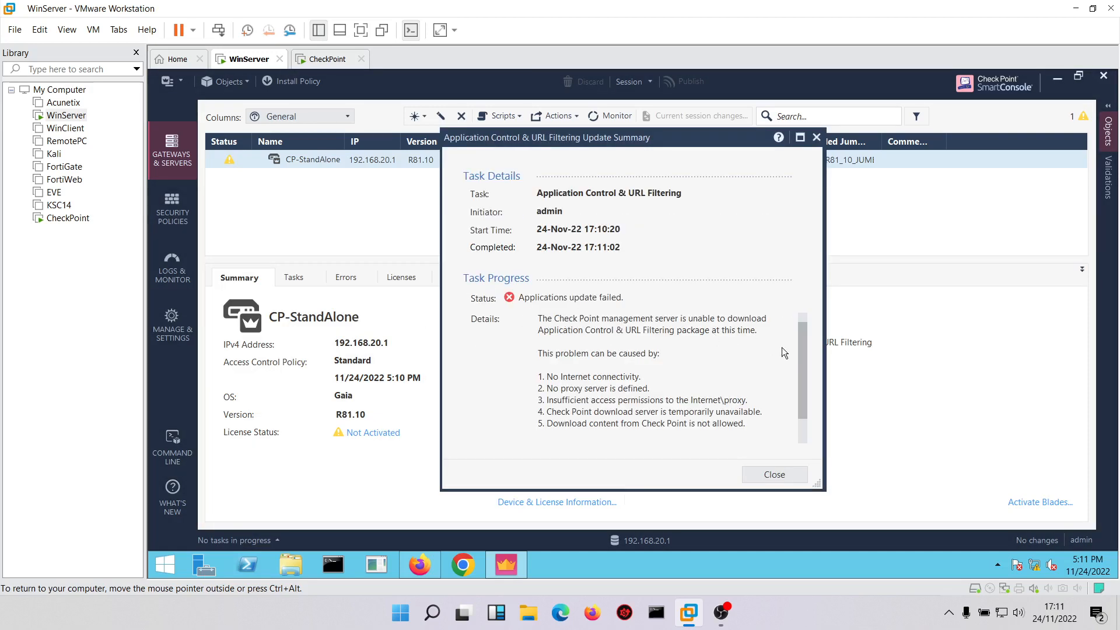
mouse_move(800, 358)
left_mouse_down()
mouse_move(800, 373)
mouse_move(813, 344)
left_mouse_up()
left_click(771, 475)
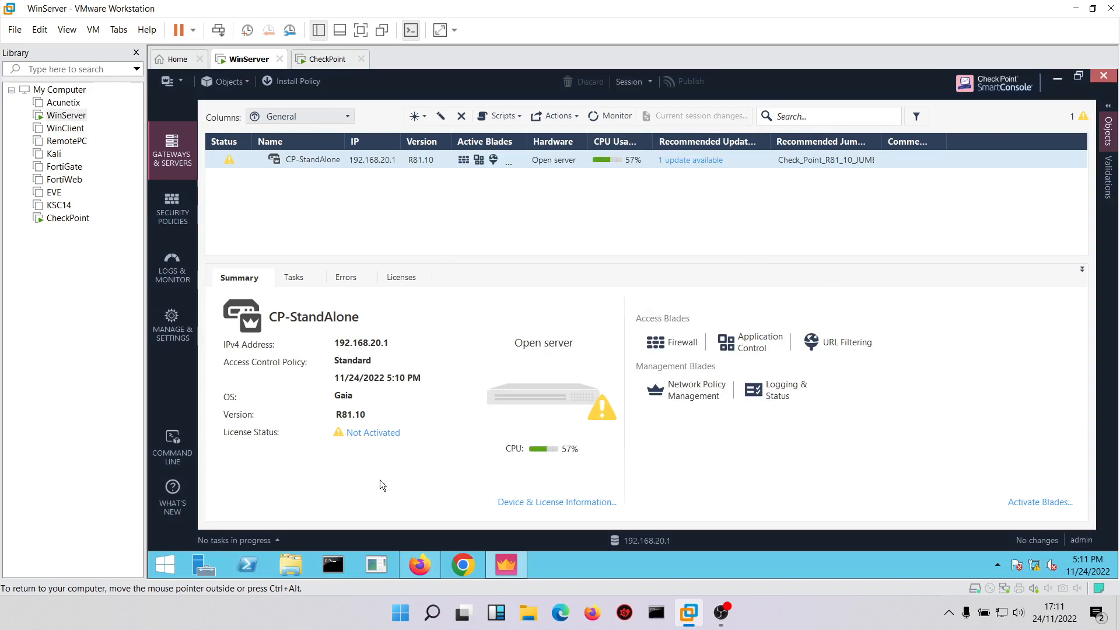
left_click(268, 540)
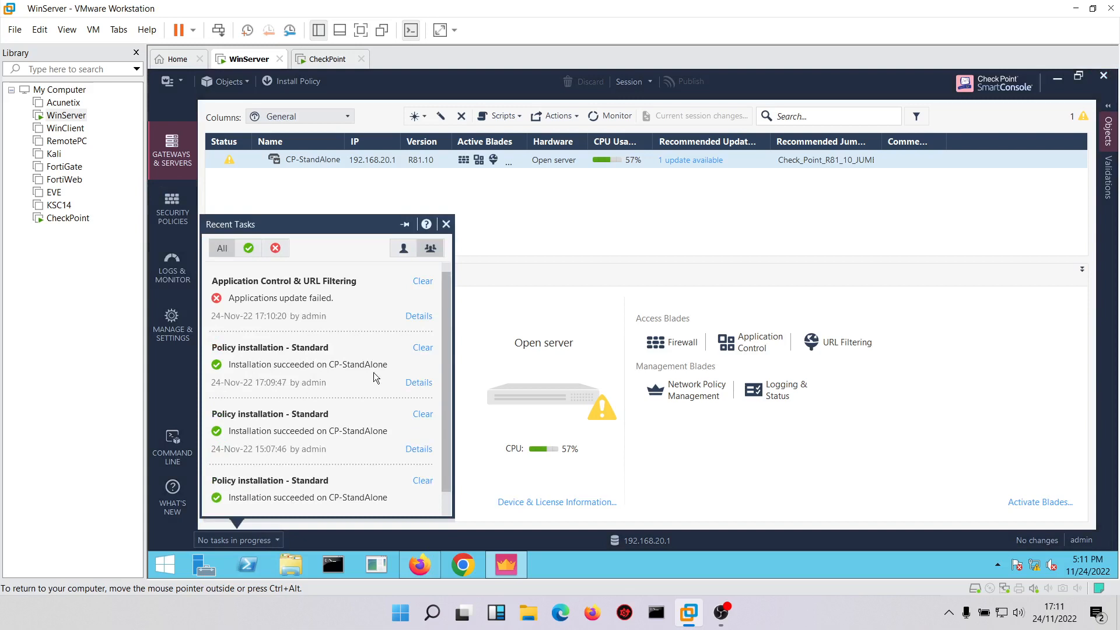
left_click(691, 435)
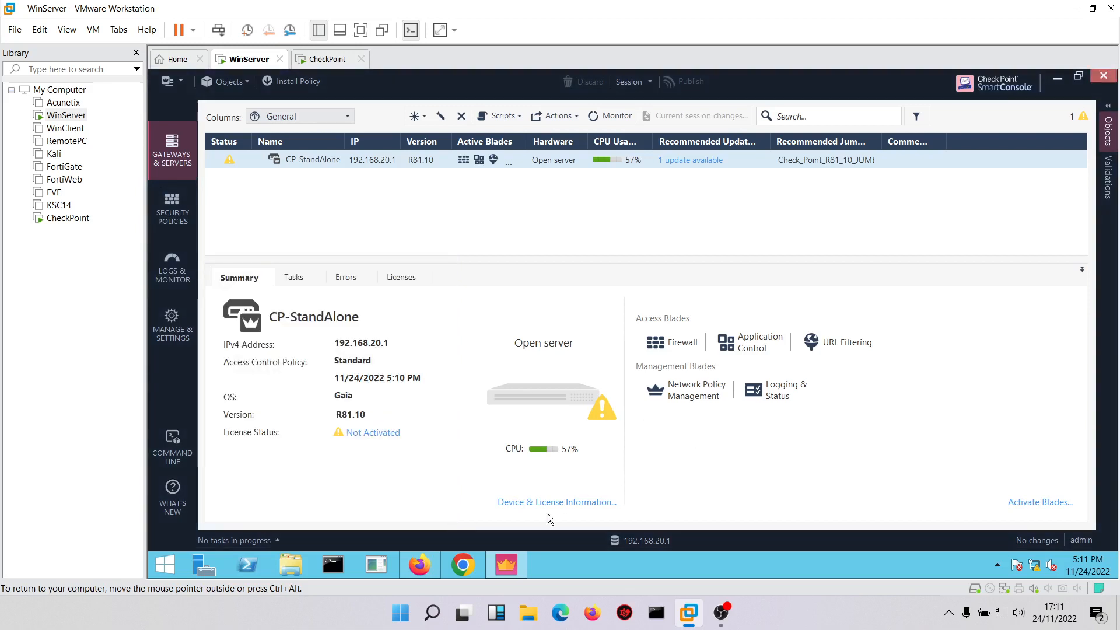
Switch to Chrome and browse to facebook.com to test the social media rule.
left_click(465, 565)
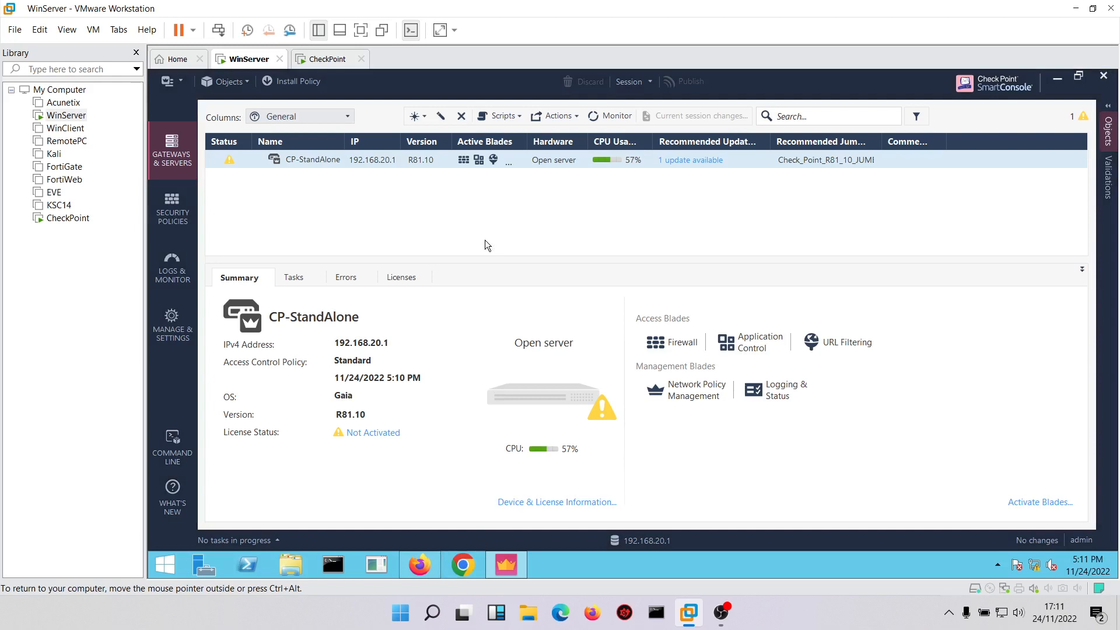
mouse_move(421, 564)
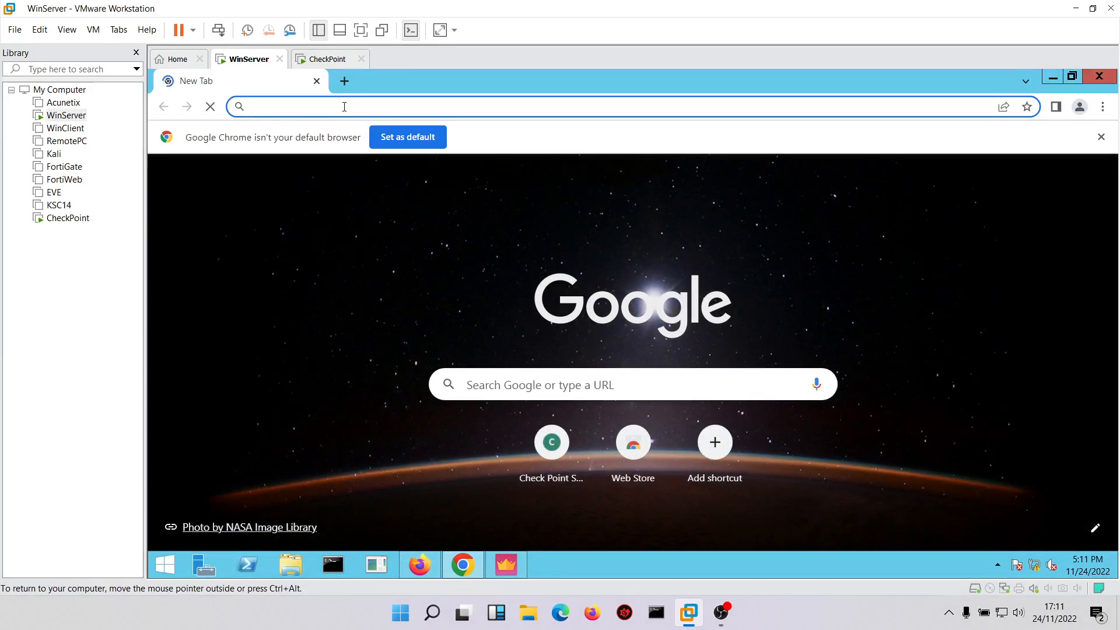
type("face")
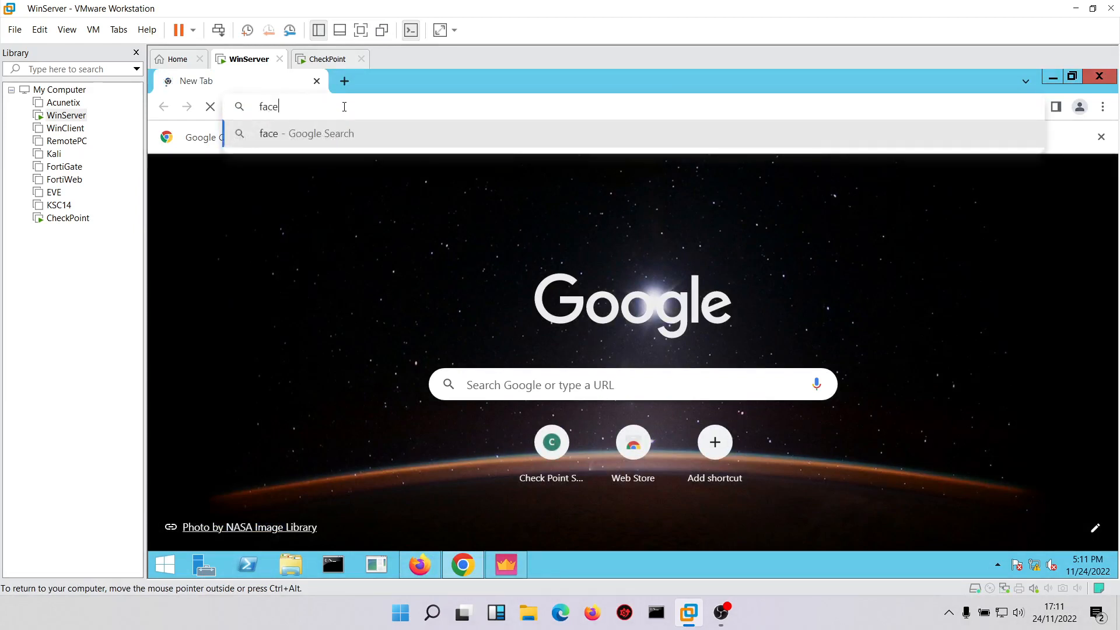
type("book.com")
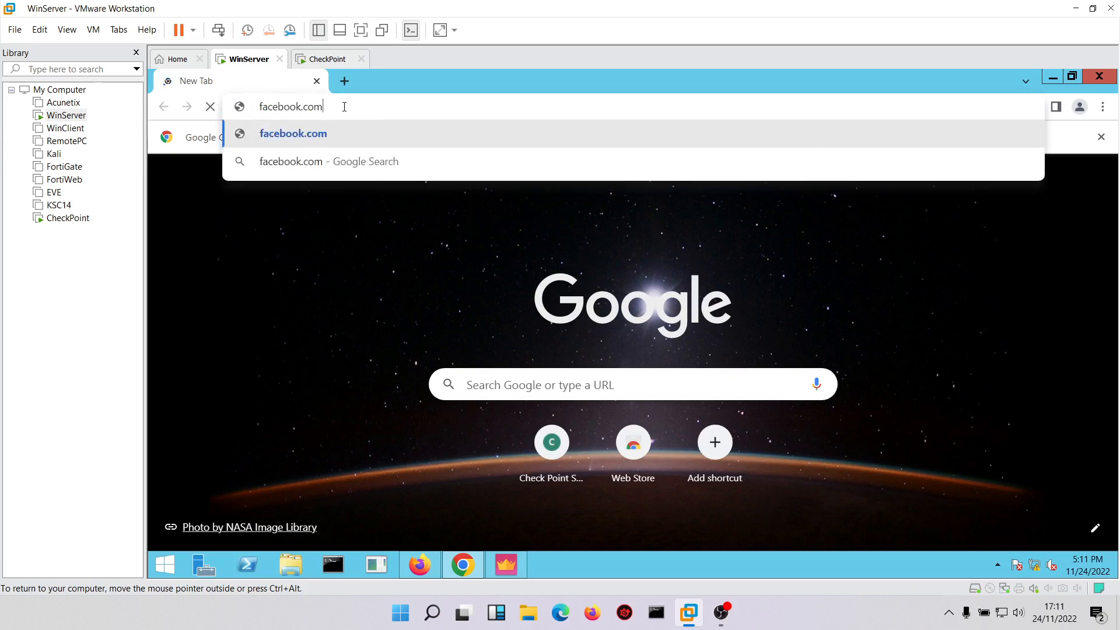
key("Return")
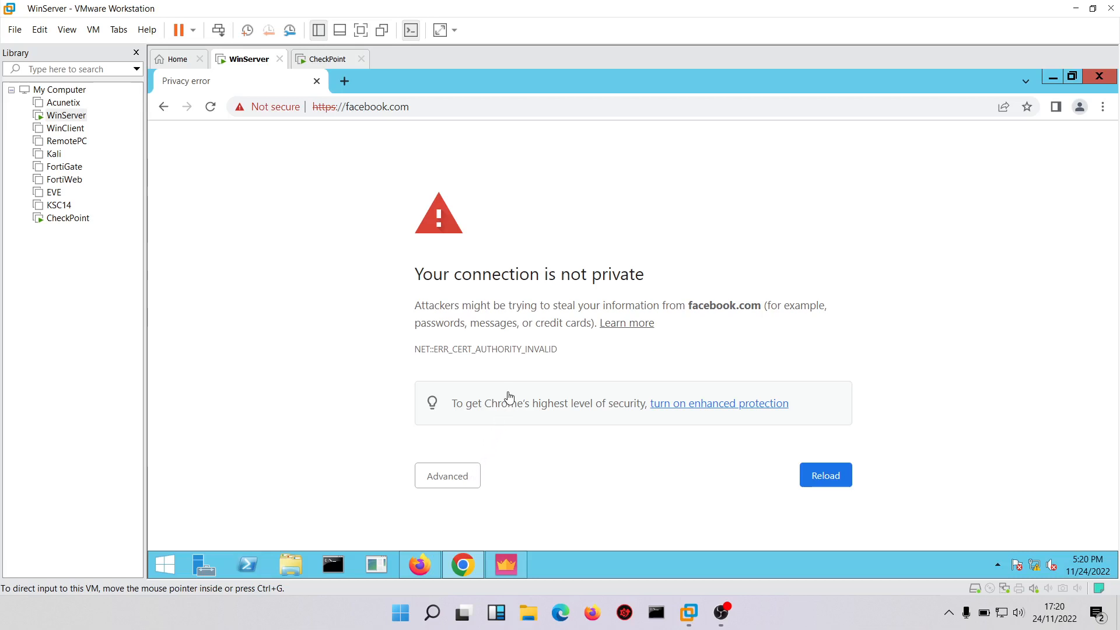
Expand the advanced details of the facebook.com privacy error and read the explanation.
left_click(456, 477)
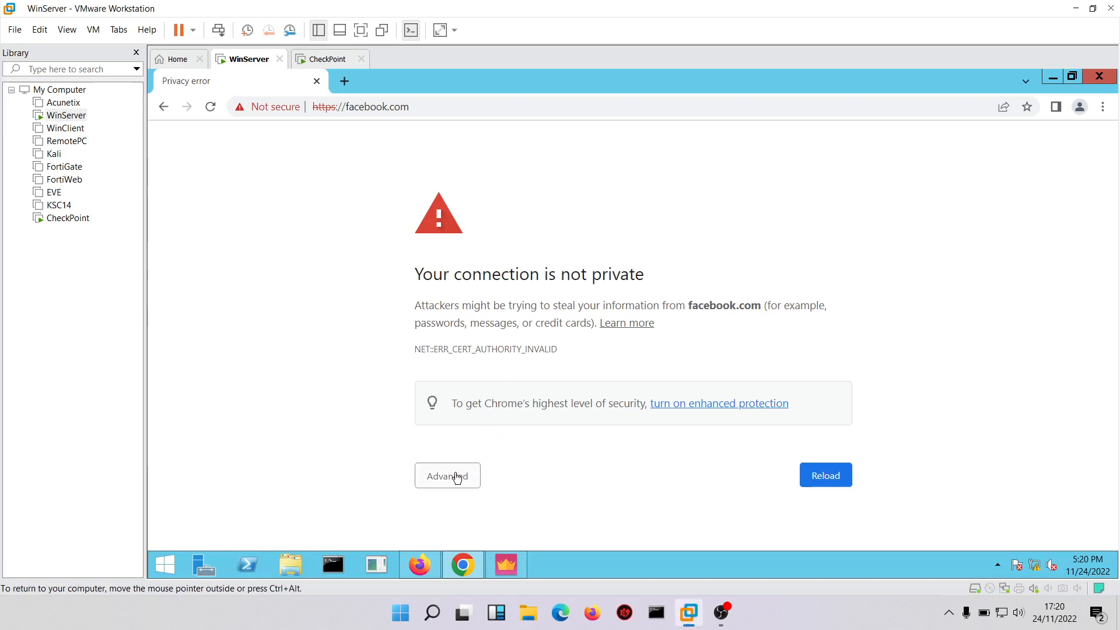
left_click(457, 478)
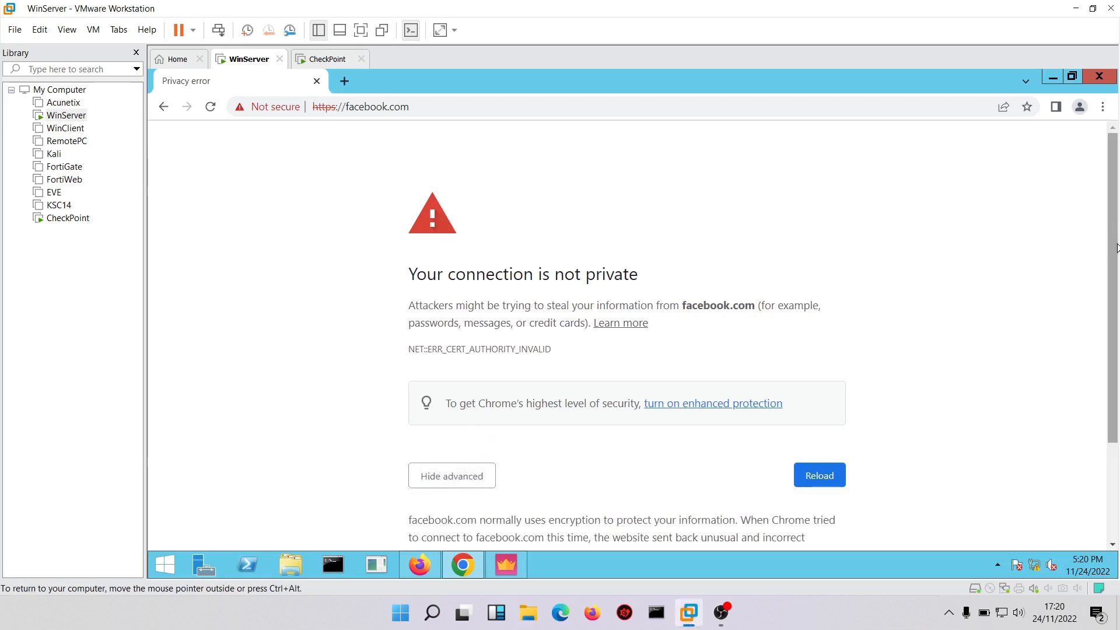
scroll(1117, 248, "down", 3)
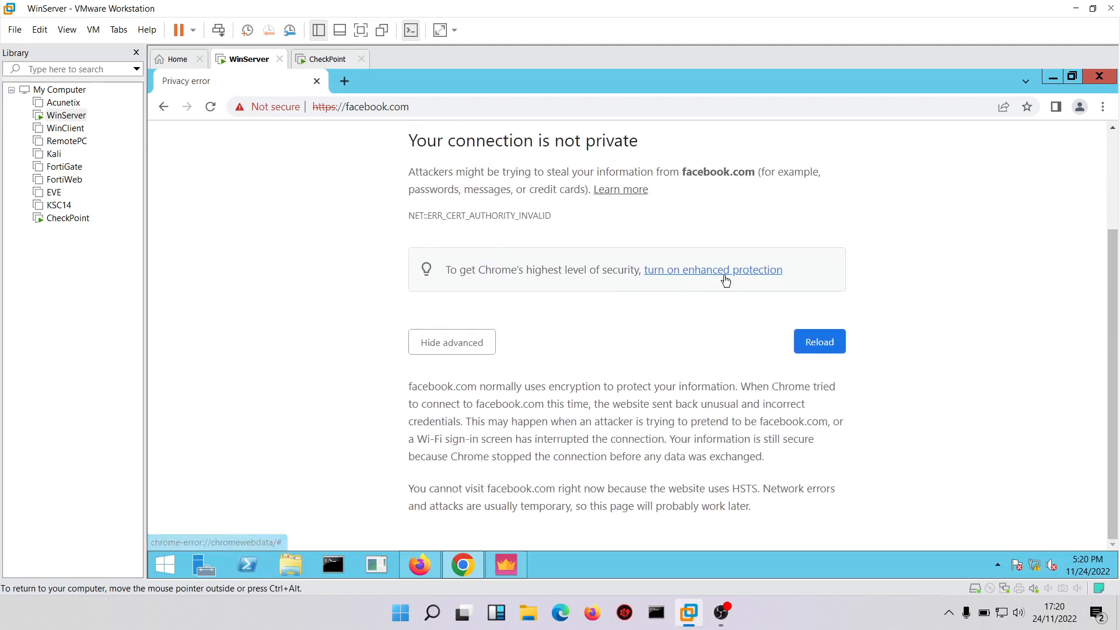
left_click_drag(1115, 315, 1102, 120)
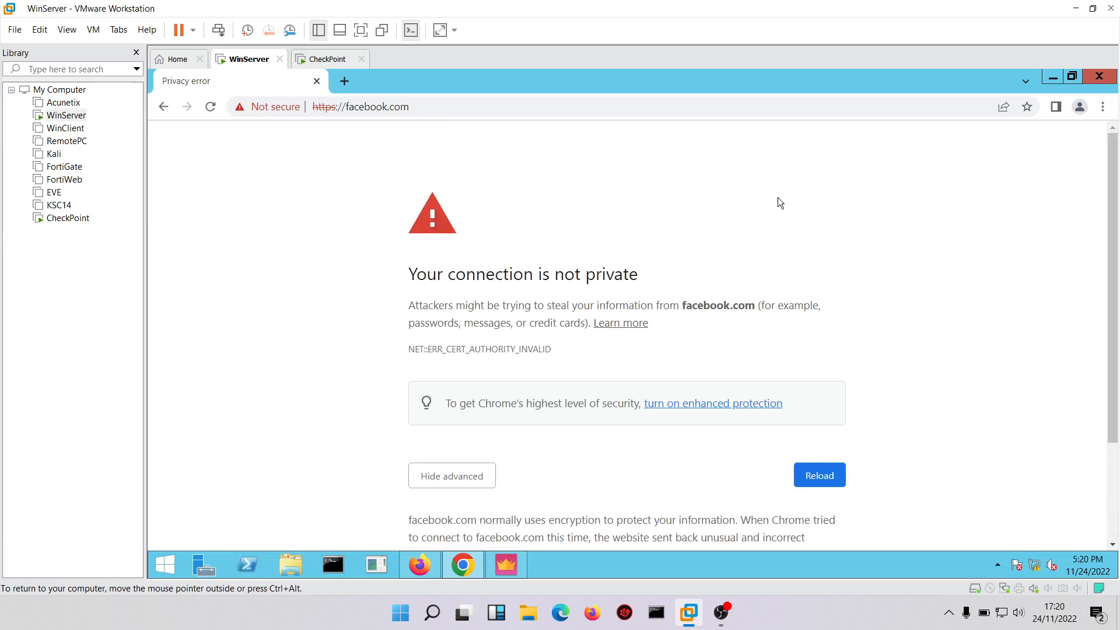
Switch back to SmartConsole and view the HTTPS Inspection settings of gateway CP-StandAlone.
left_click(507, 568)
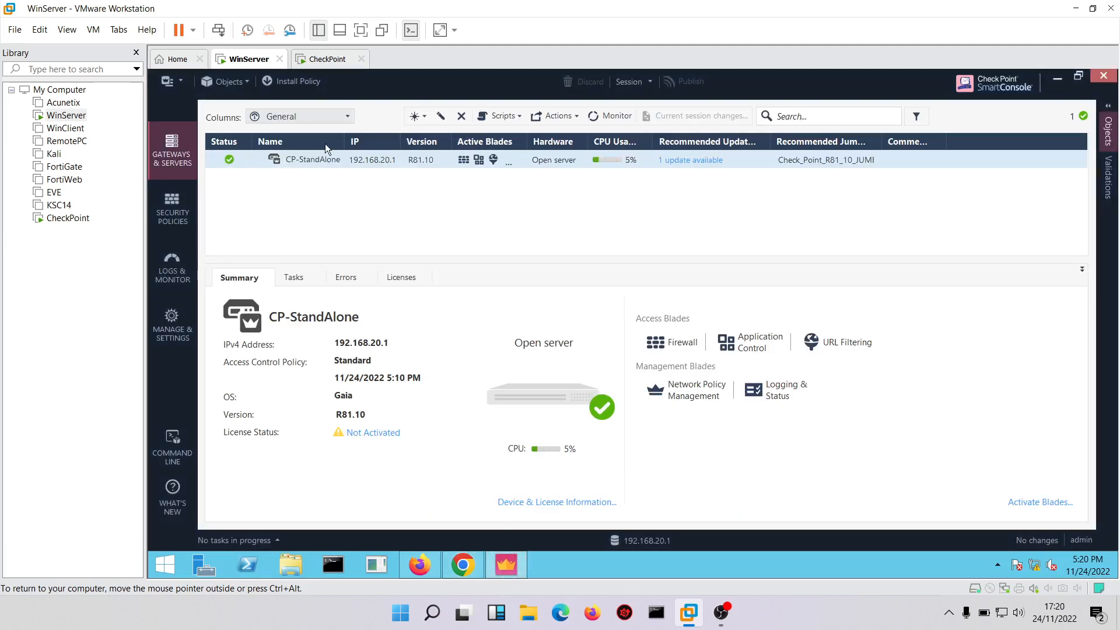
left_click(314, 163)
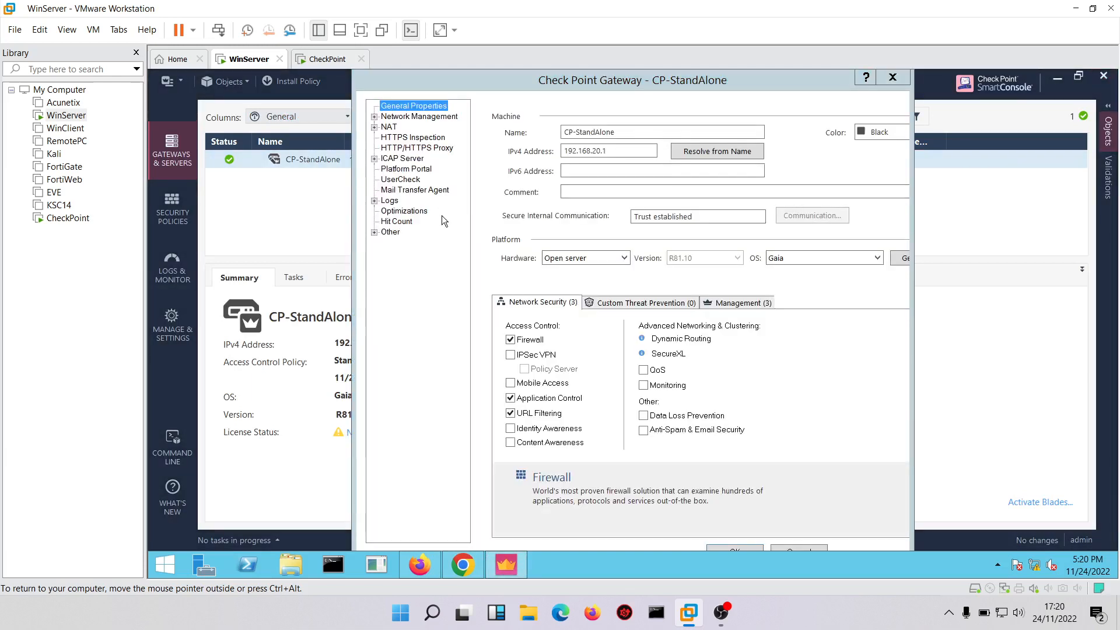
left_click(401, 139)
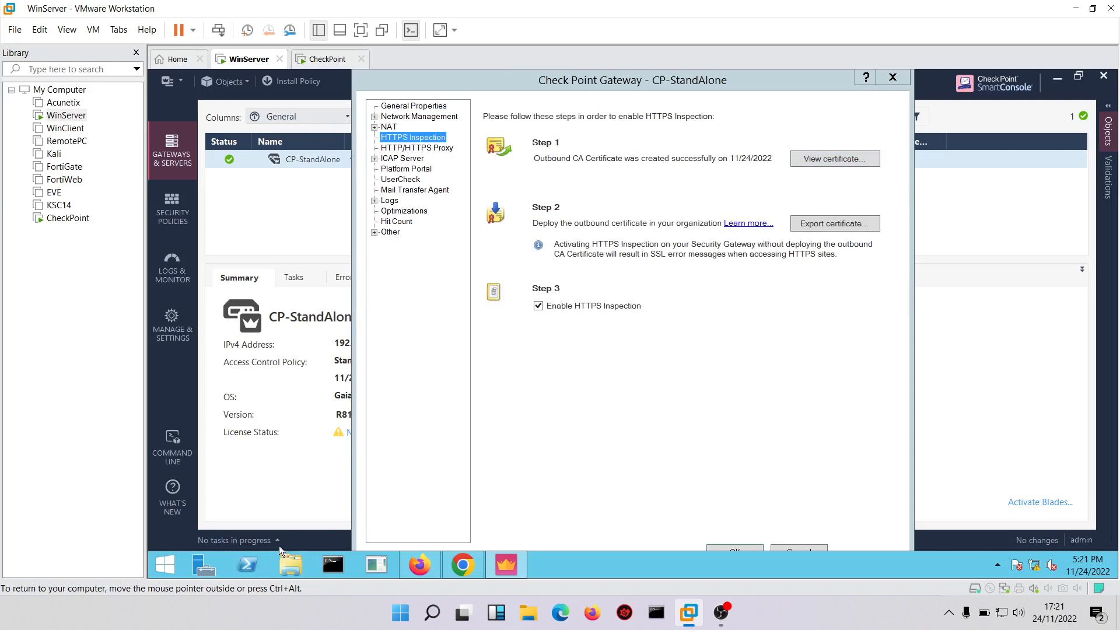
Switch to File Explorer and open the example security certificate from the Documents folder.
left_click(290, 564)
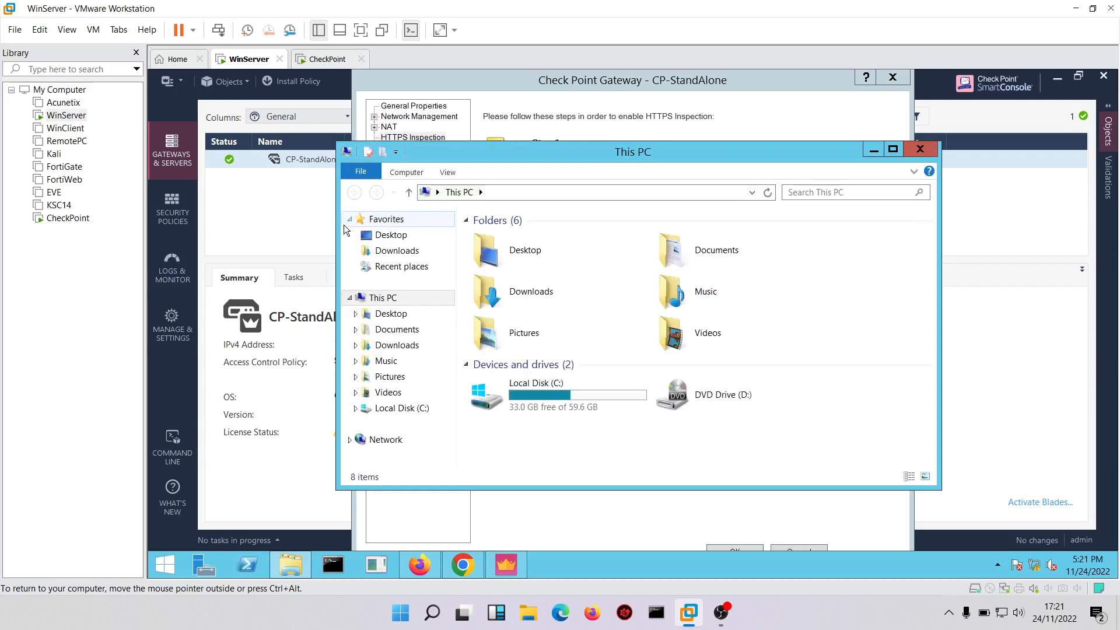
left_click(397, 251)
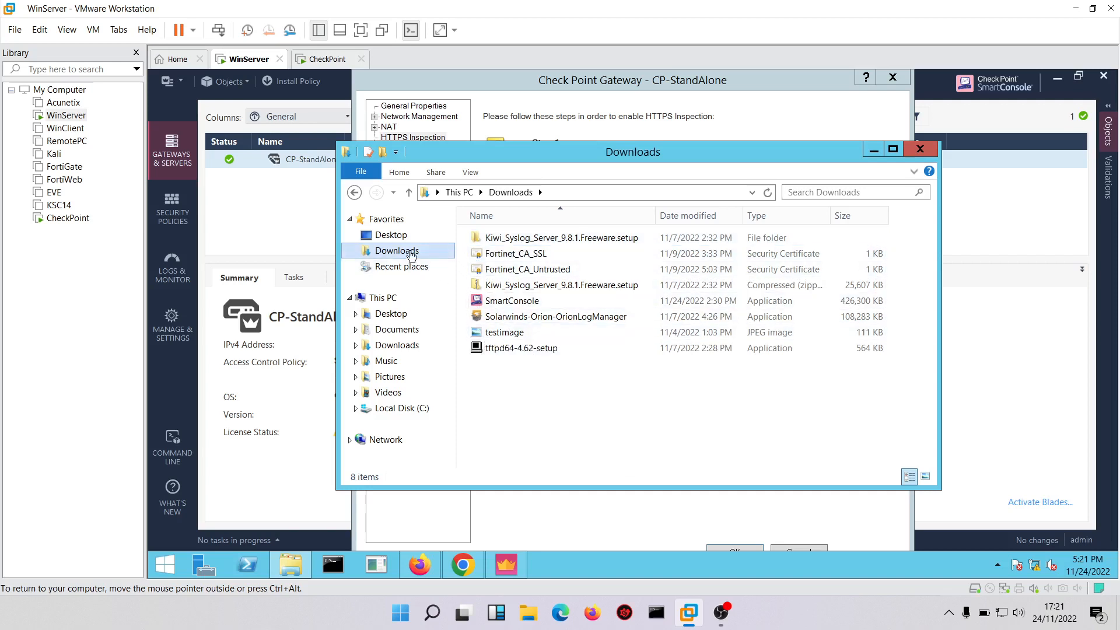
left_click(420, 328)
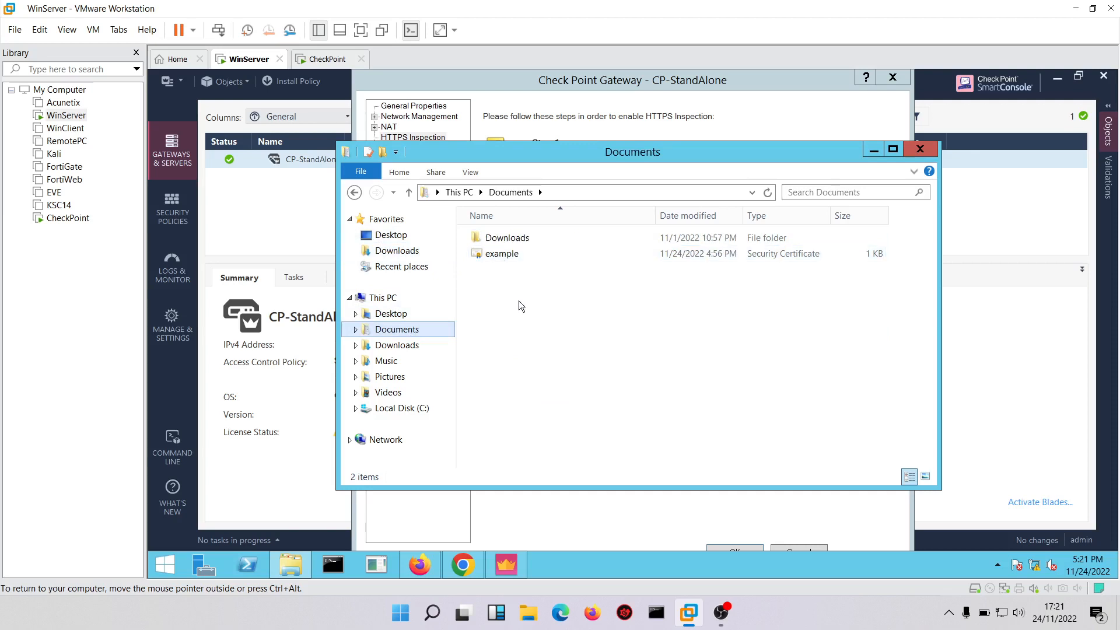
left_click(506, 260)
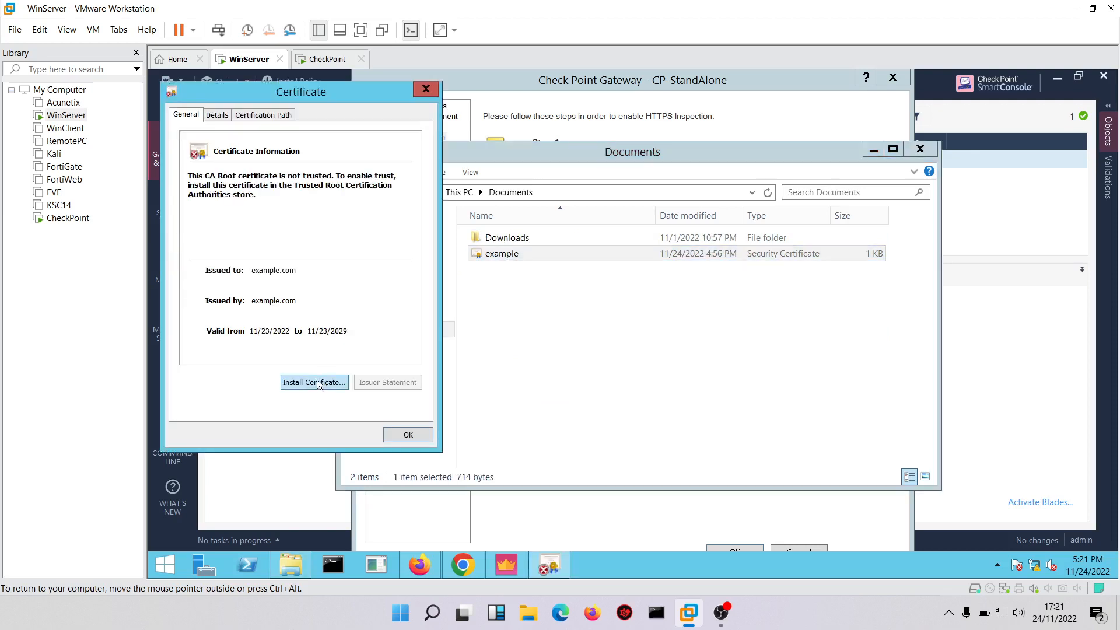
Set up the certificate's installation for the current user, placing it in the Trusted Root Certification Authorities store.
left_click(314, 382)
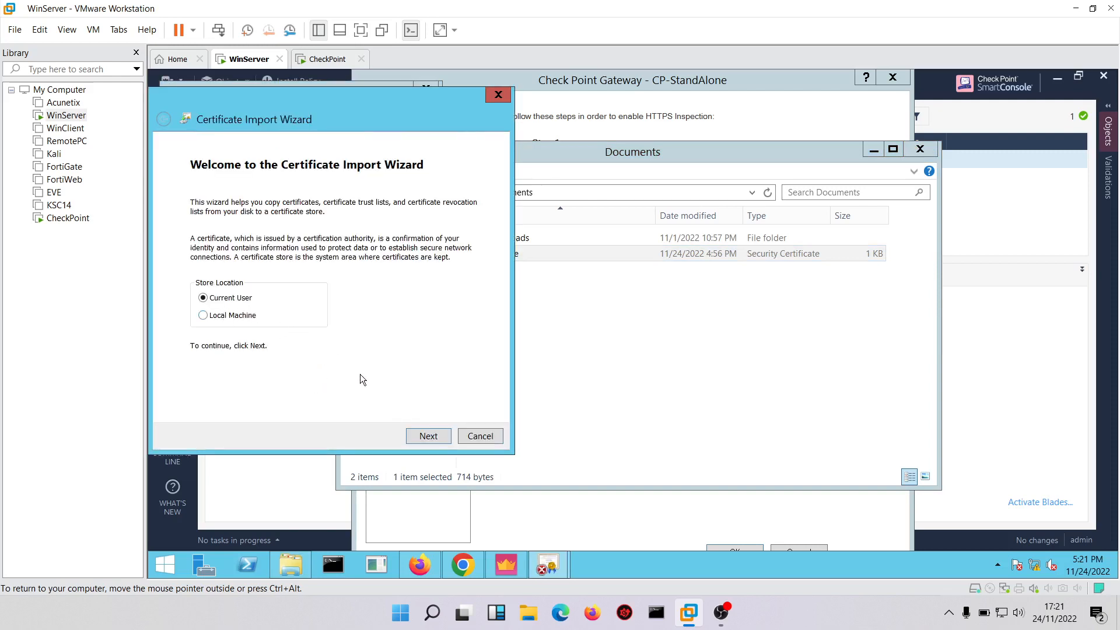
left_click(428, 436)
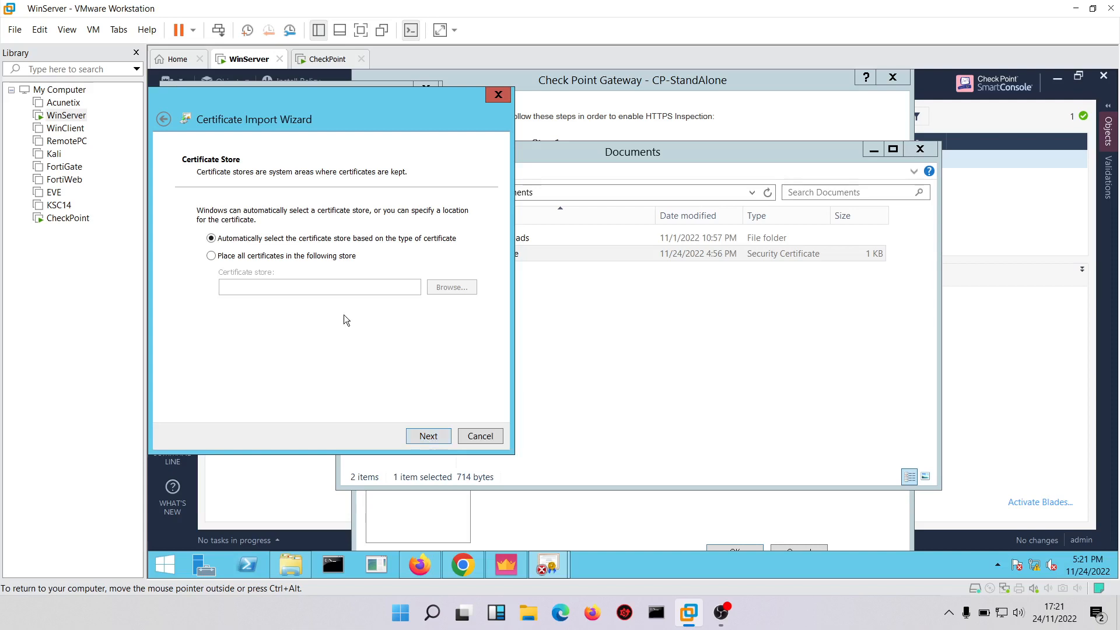
left_click(302, 257)
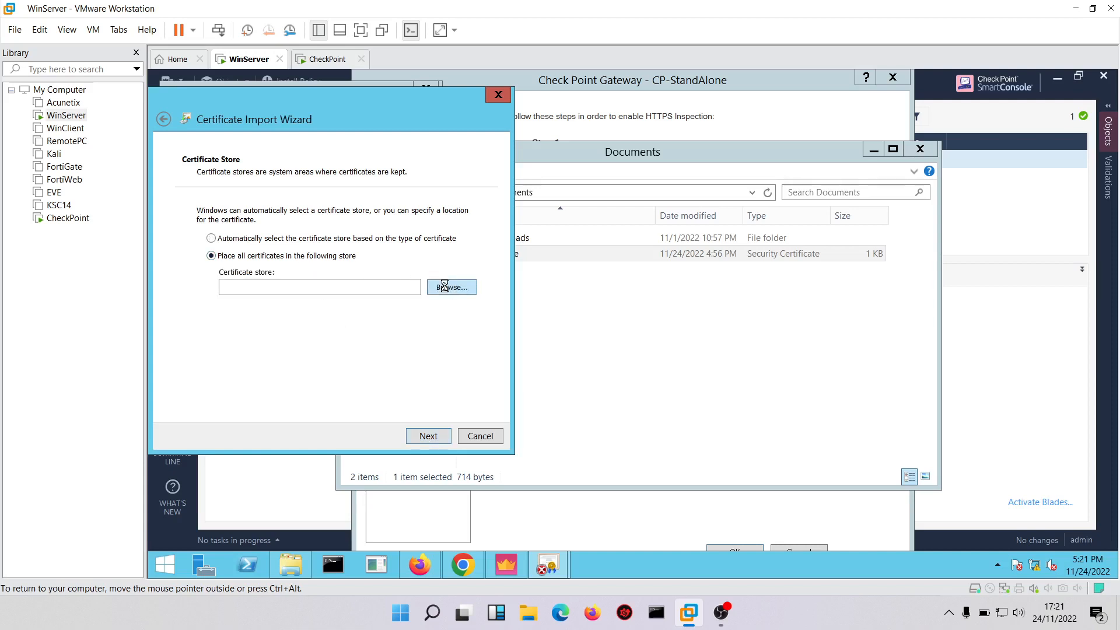
left_click(447, 287)
left_click(237, 186)
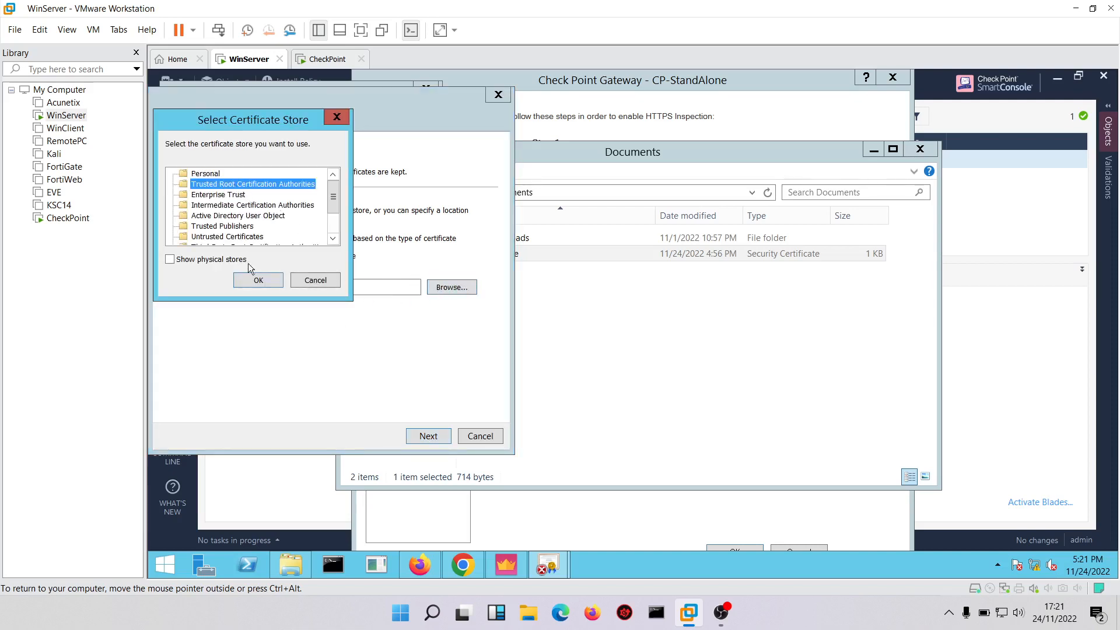
left_click(253, 284)
left_click(421, 437)
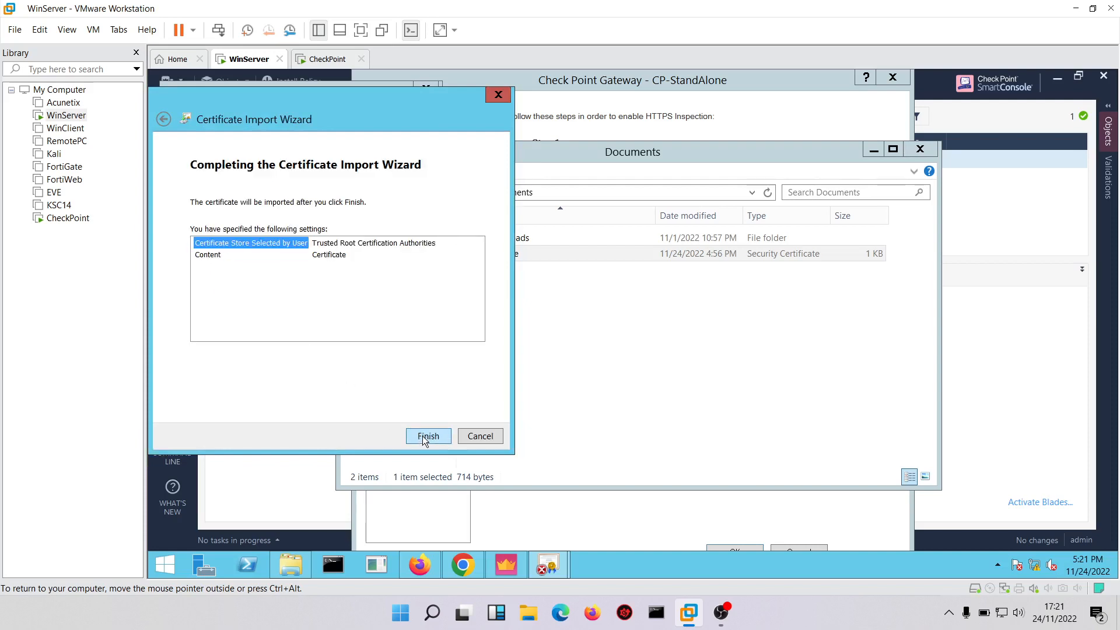
Finish the certificate import, accept installing the example.com root CA, and close the certificate and Documents windows.
left_click(423, 436)
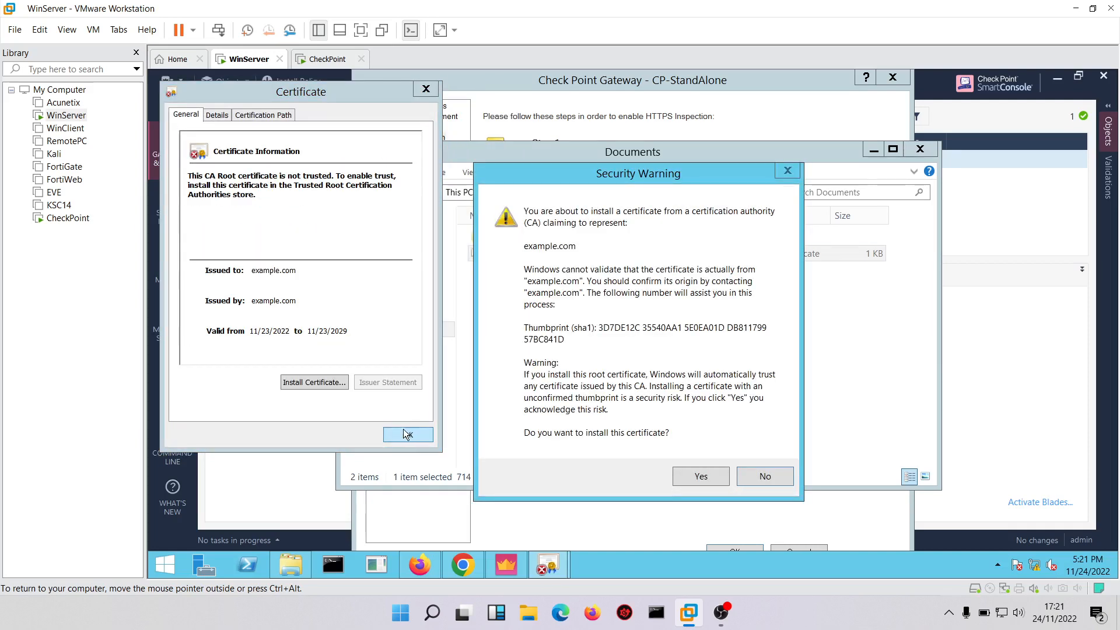
left_click(687, 482)
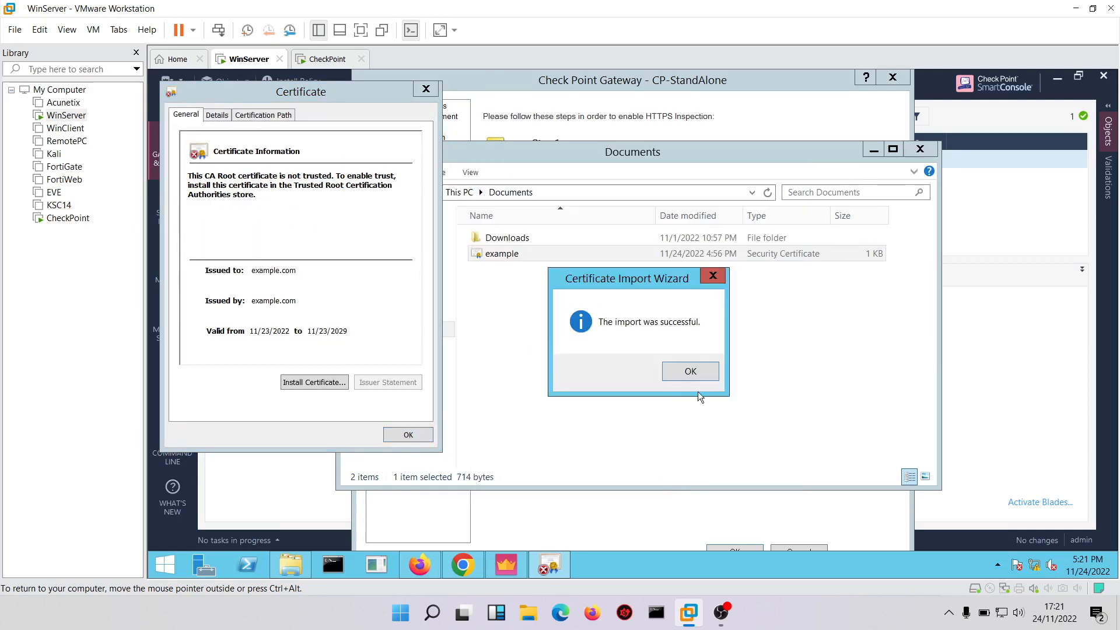
left_click(690, 373)
left_click(410, 434)
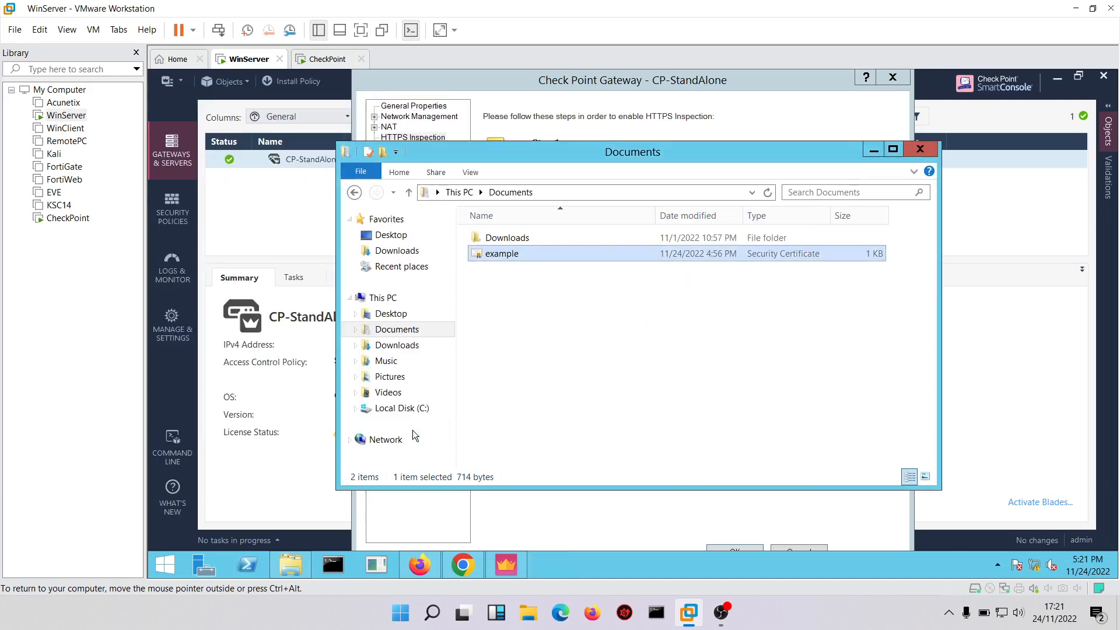
left_click(921, 151)
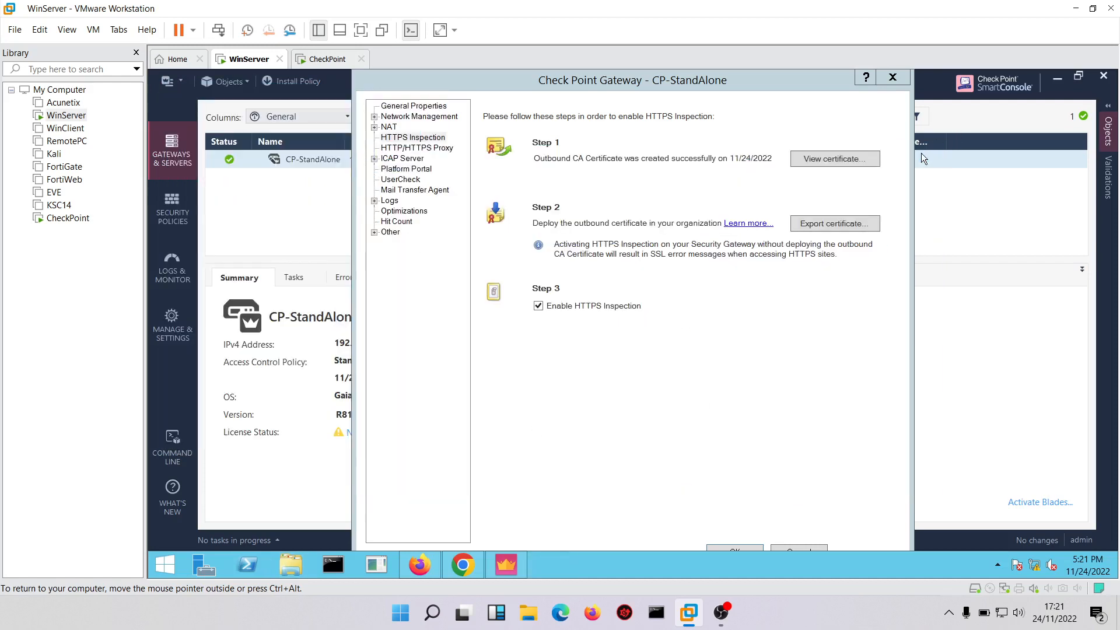
Switch to Chrome and open the device certificates manager from its privacy and security settings.
left_click(464, 565)
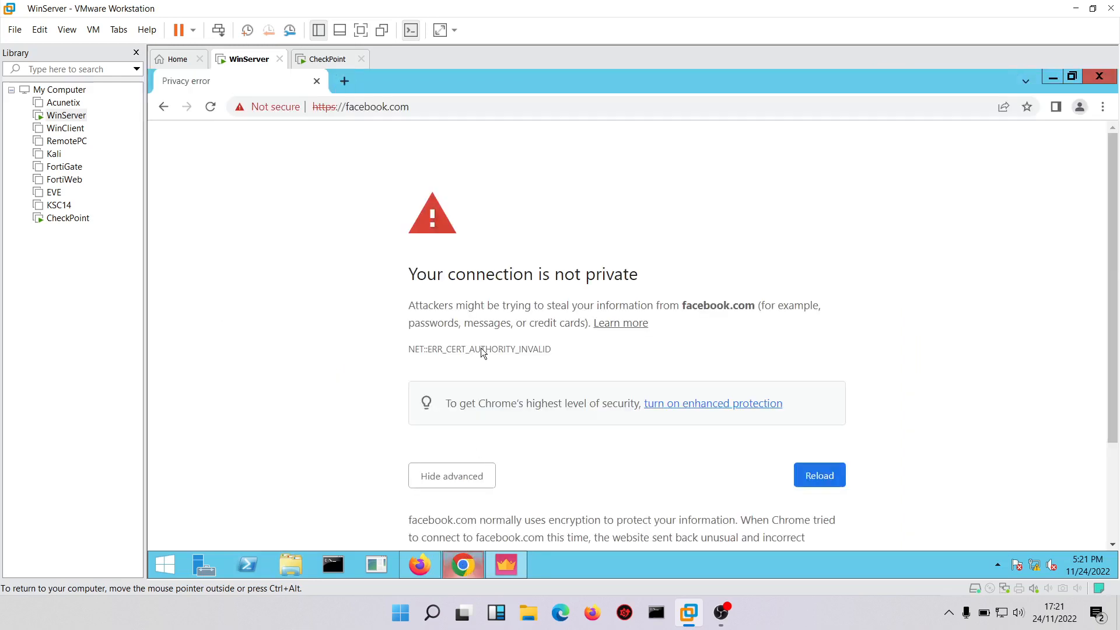
left_click(1102, 110)
left_click(971, 359)
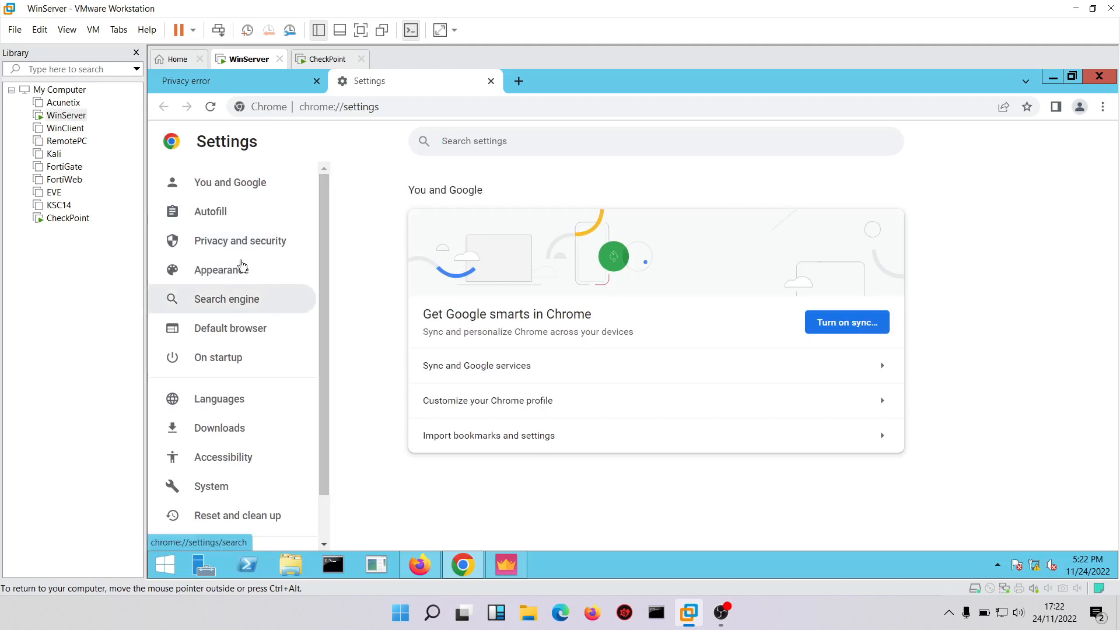
left_click(208, 245)
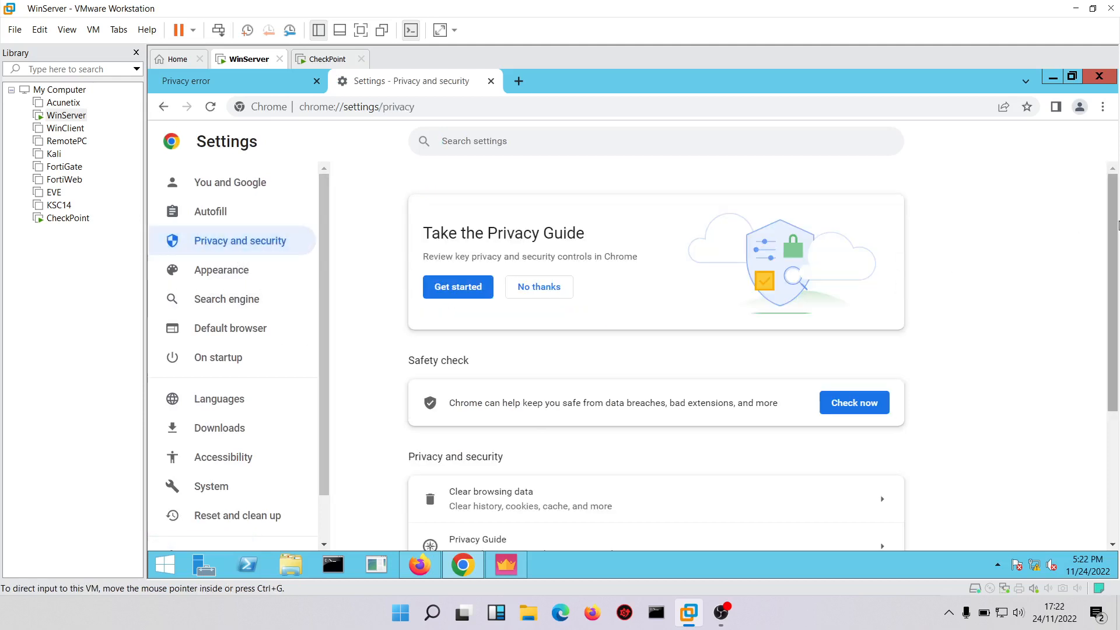
left_click_drag(1117, 229, 1118, 461)
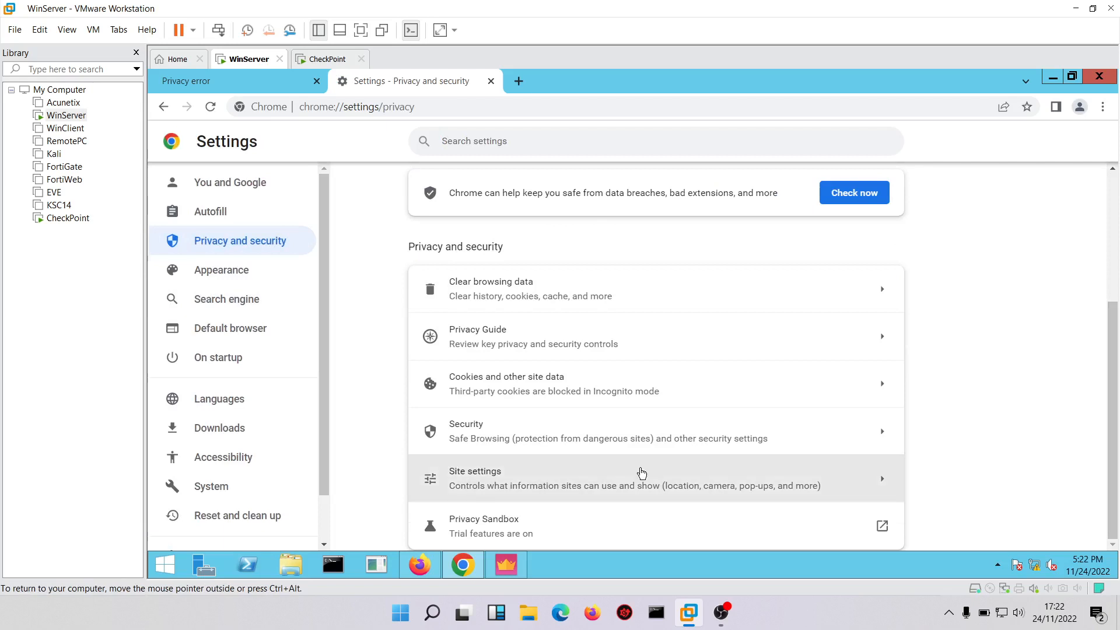
left_click(499, 430)
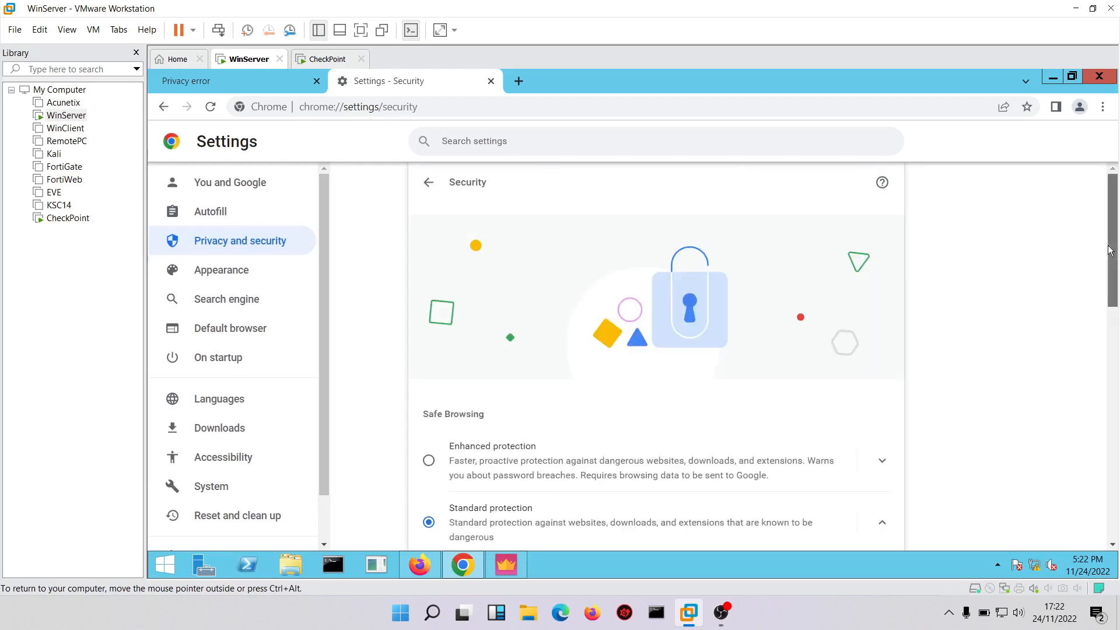
left_click_drag(1112, 265, 1117, 499)
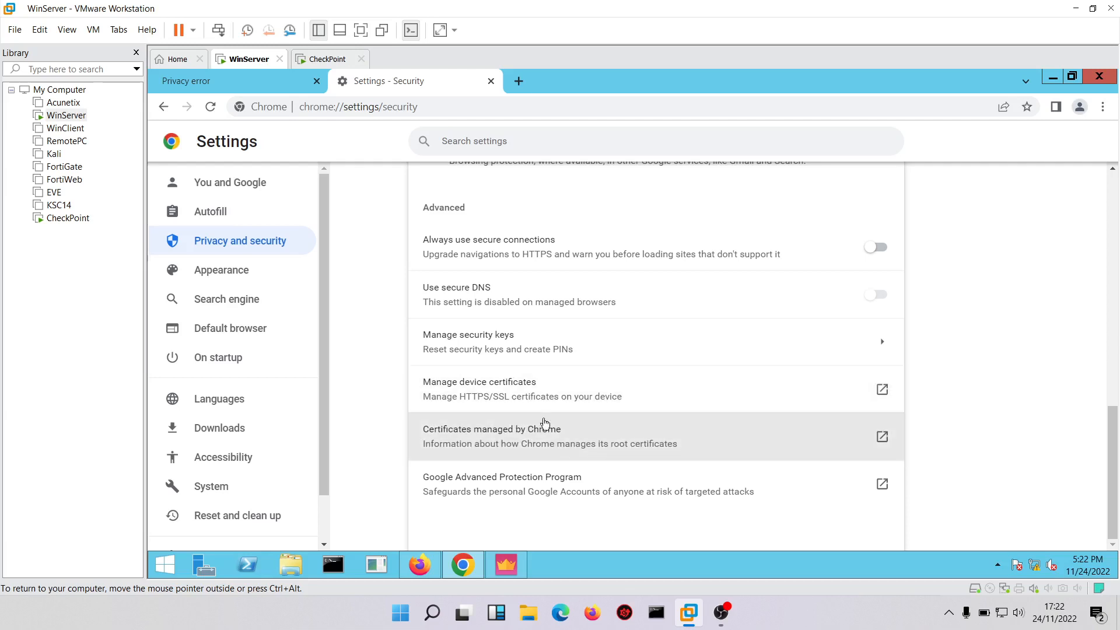
left_click(527, 385)
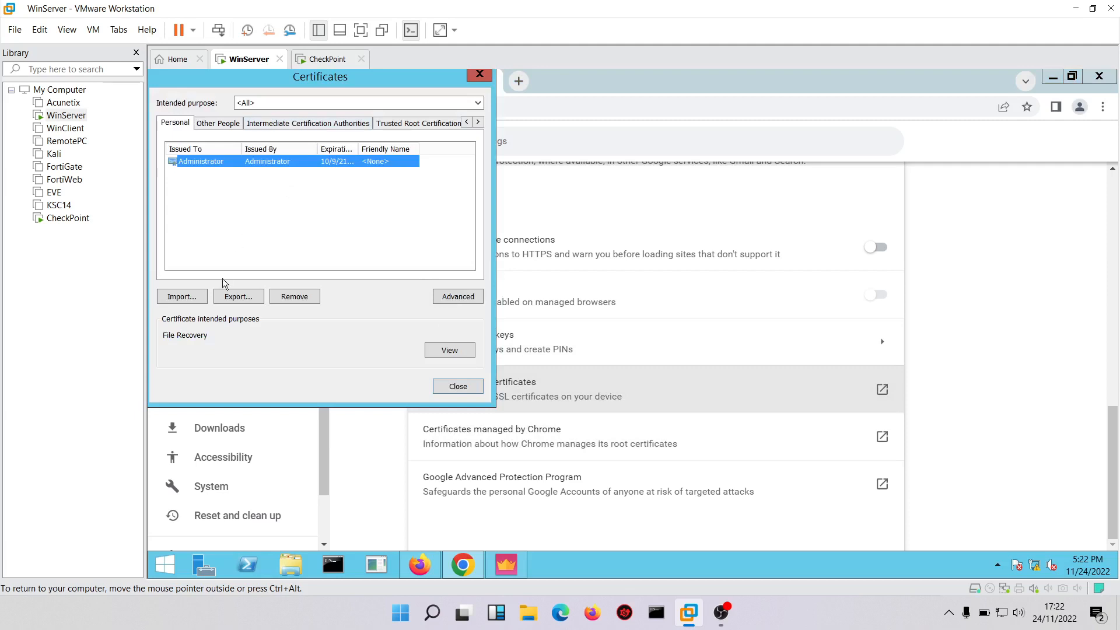
Start a certificate import and choose example.cer from the Documents folder as the file to import.
left_click(183, 297)
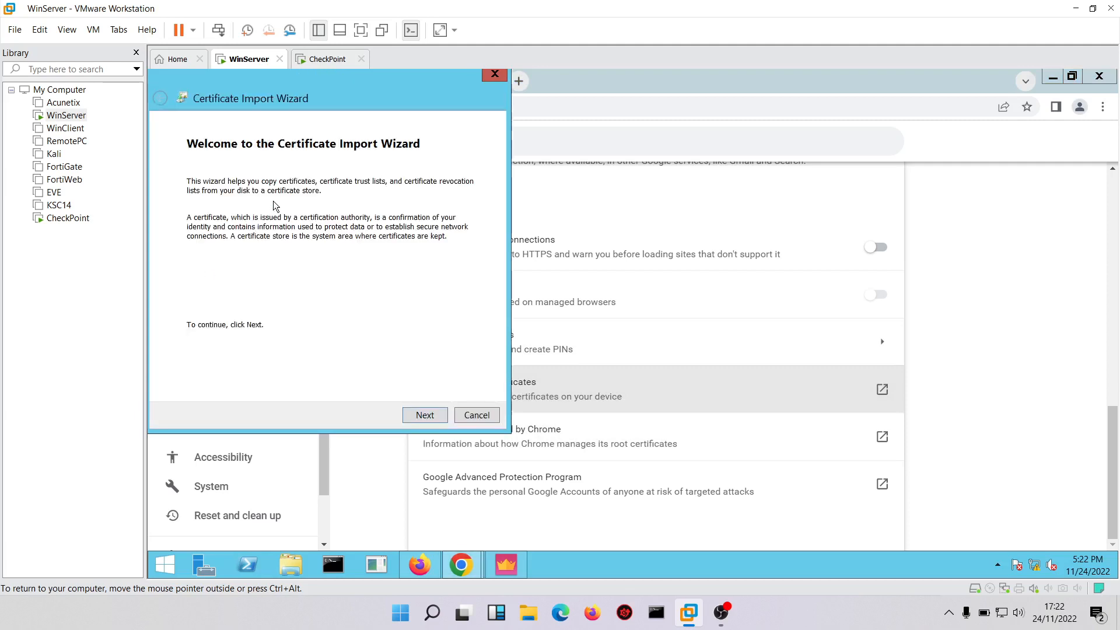
left_click(419, 415)
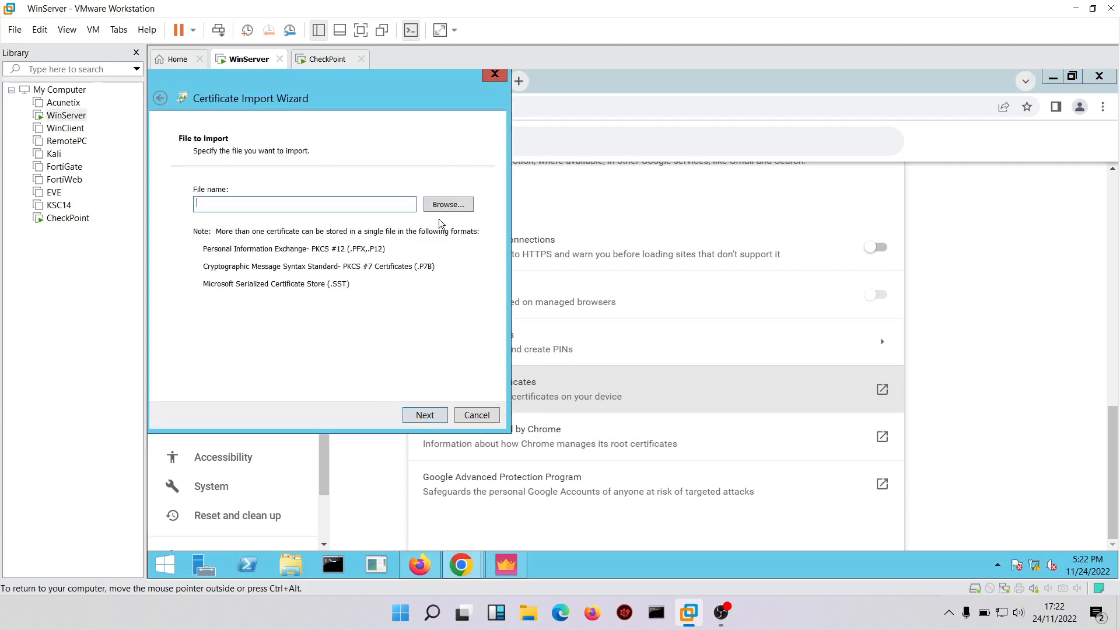
left_click(444, 205)
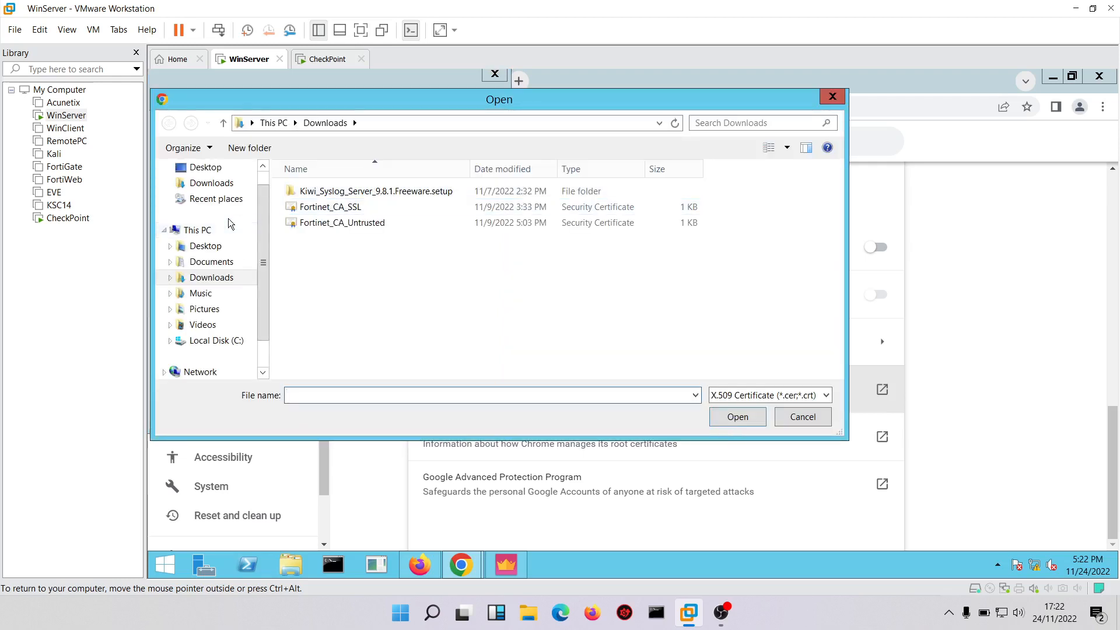
left_click(210, 262)
left_click(323, 207)
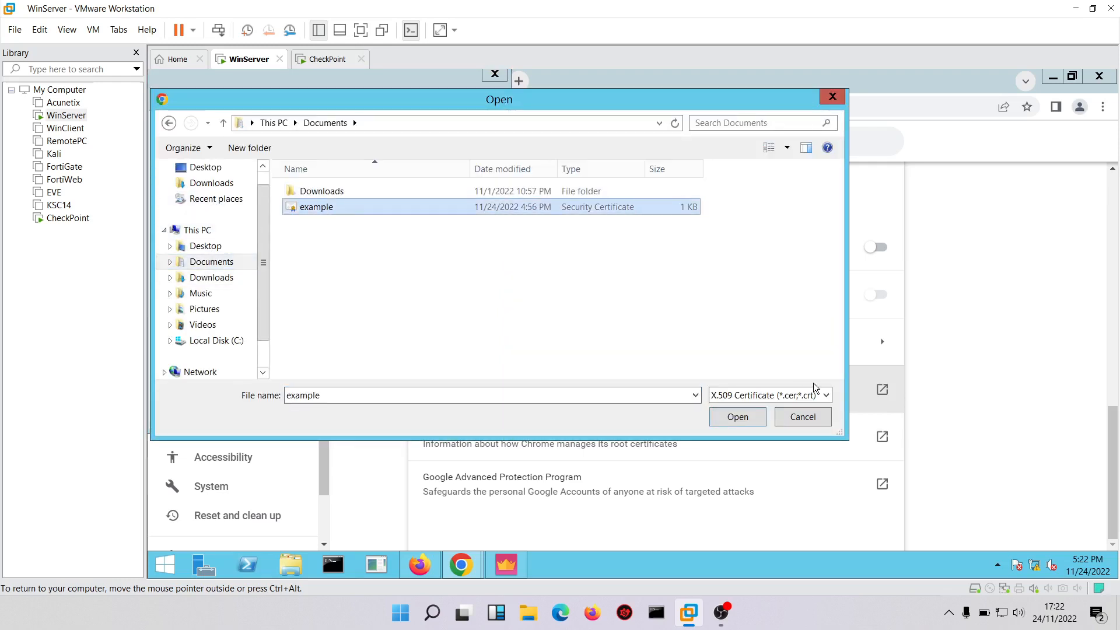
left_click(734, 424)
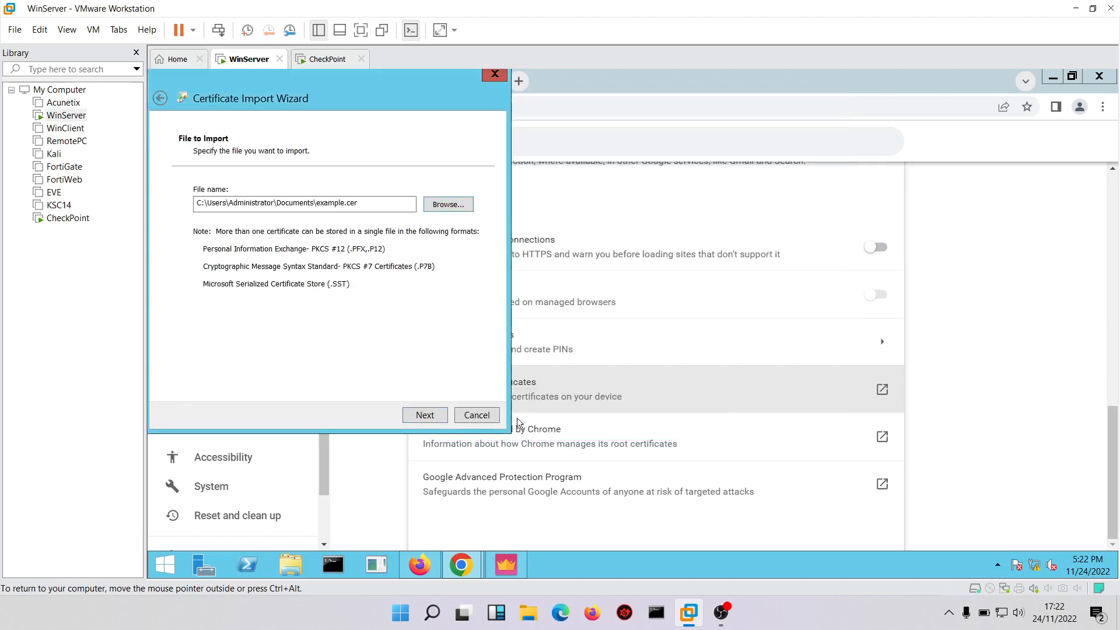
left_click(424, 414)
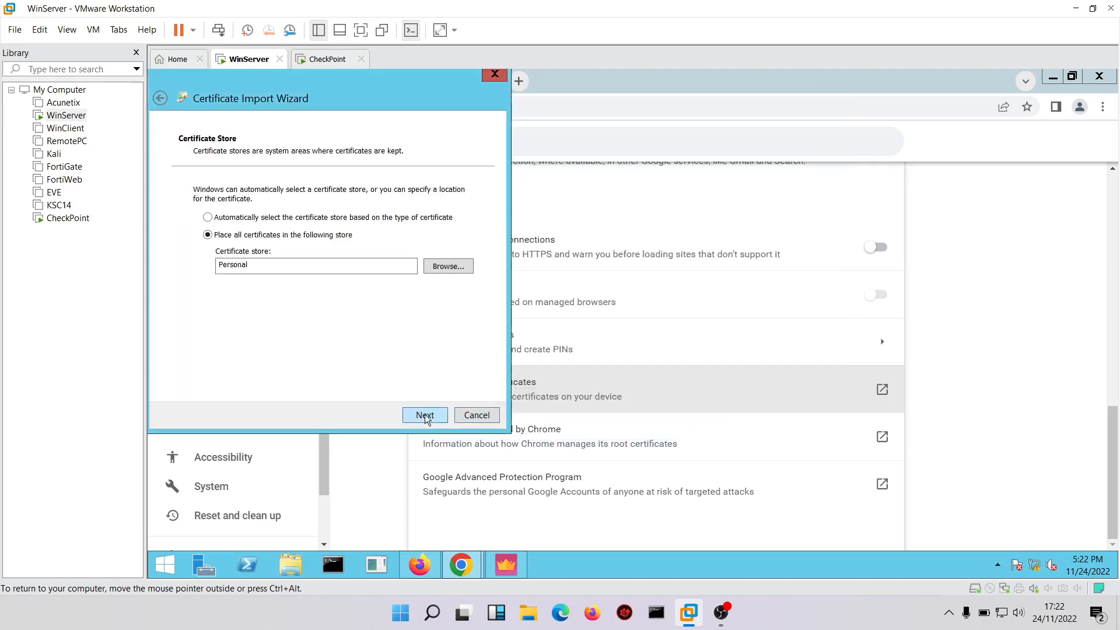
Import the certificate into the Trusted Root Certification Authorities store and close the certificates manager.
left_click(444, 267)
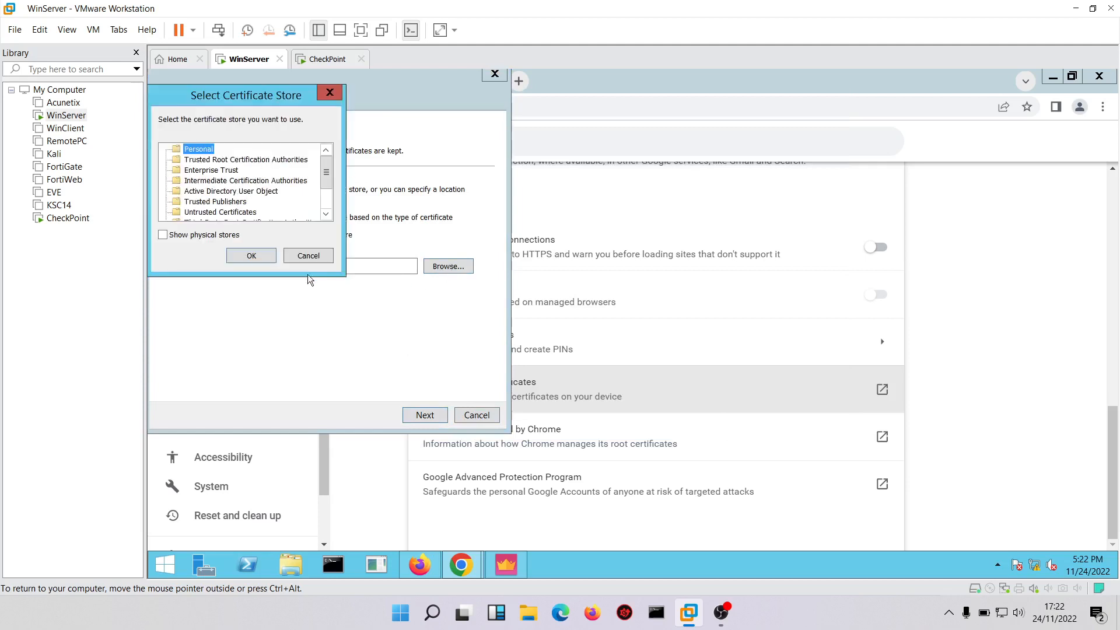
left_click(216, 161)
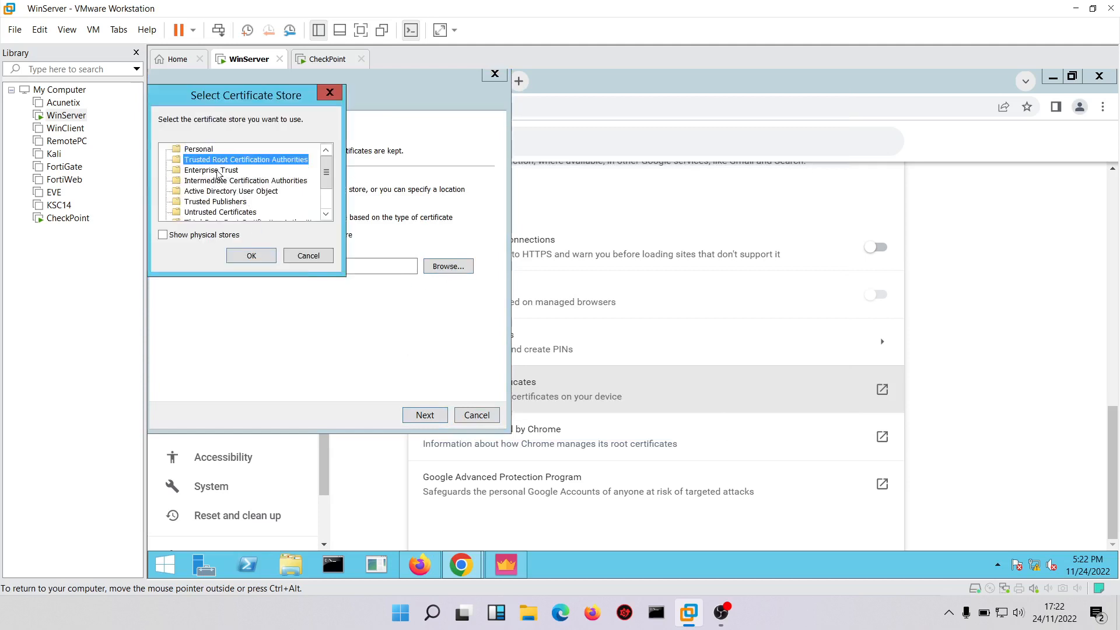
left_click(244, 256)
left_click(421, 415)
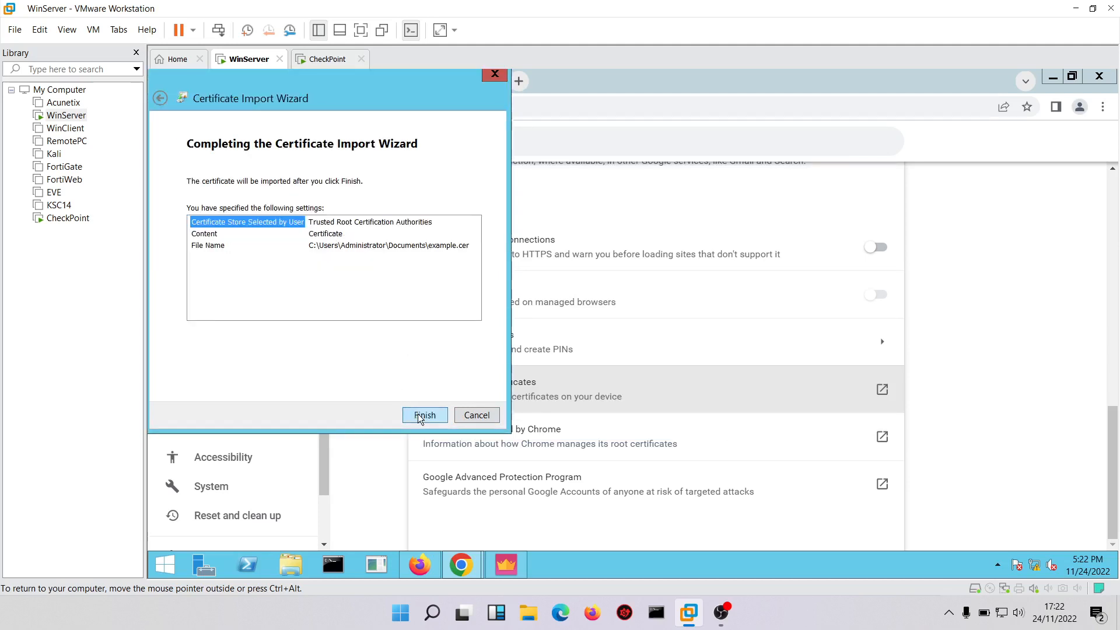
left_click(422, 415)
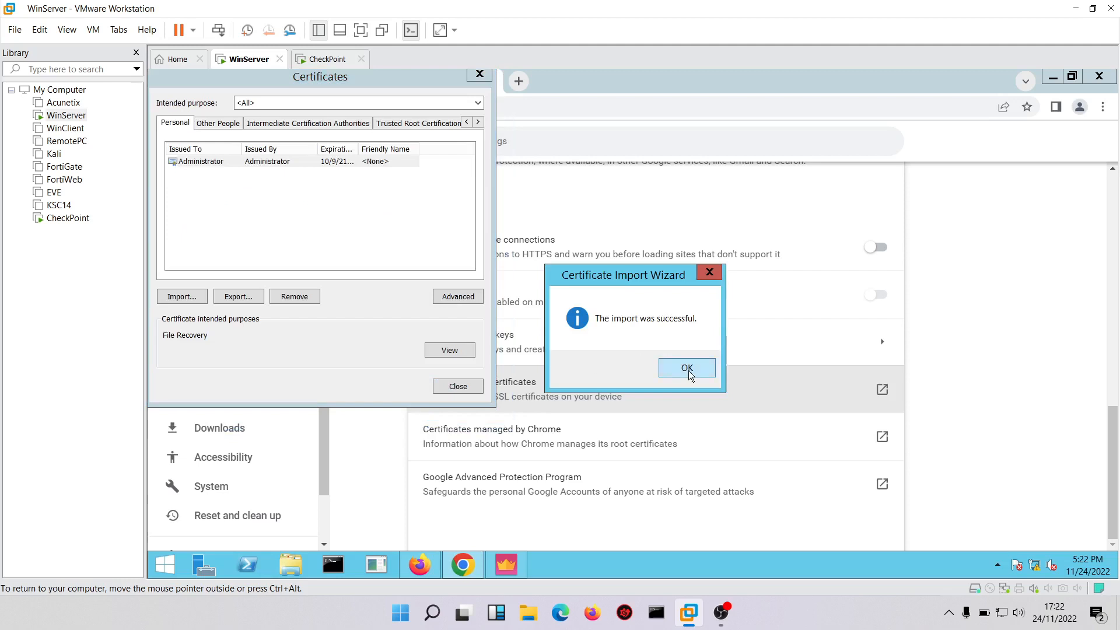
left_click(687, 368)
left_click(454, 386)
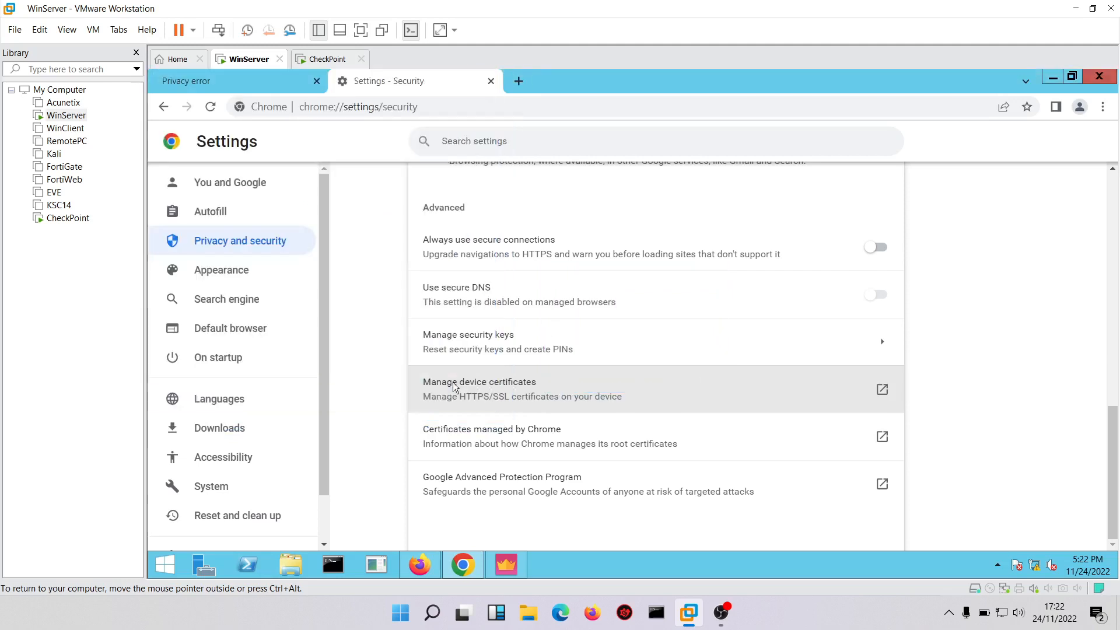
Check the page on certificates managed by Chrome, and close Chrome and the CP-StandAlone gateway properties.
left_click(547, 443)
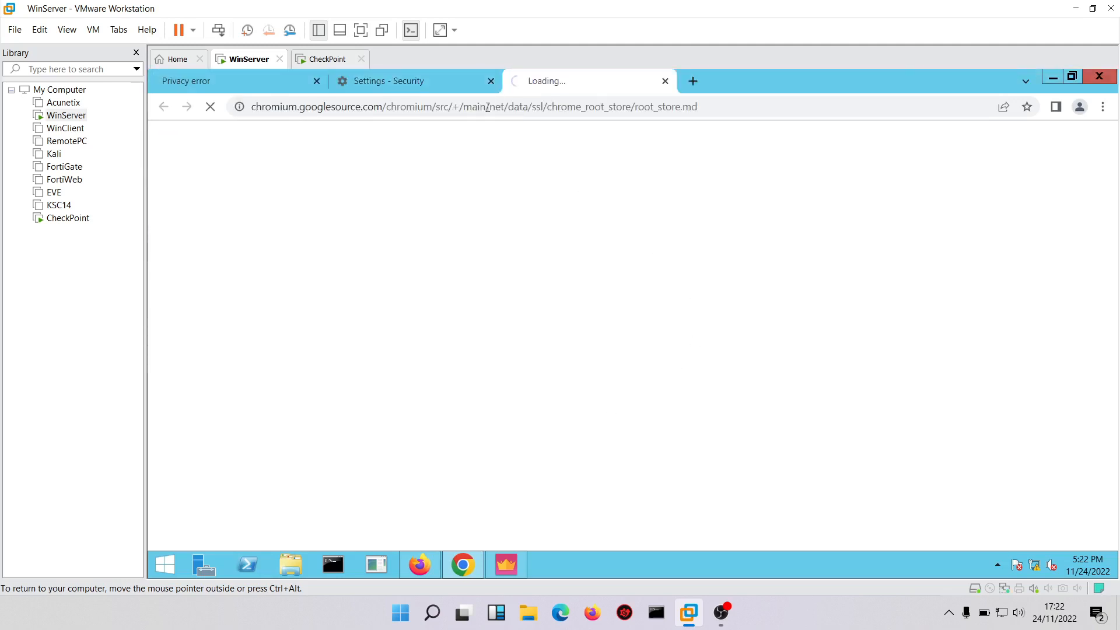
left_click(665, 81)
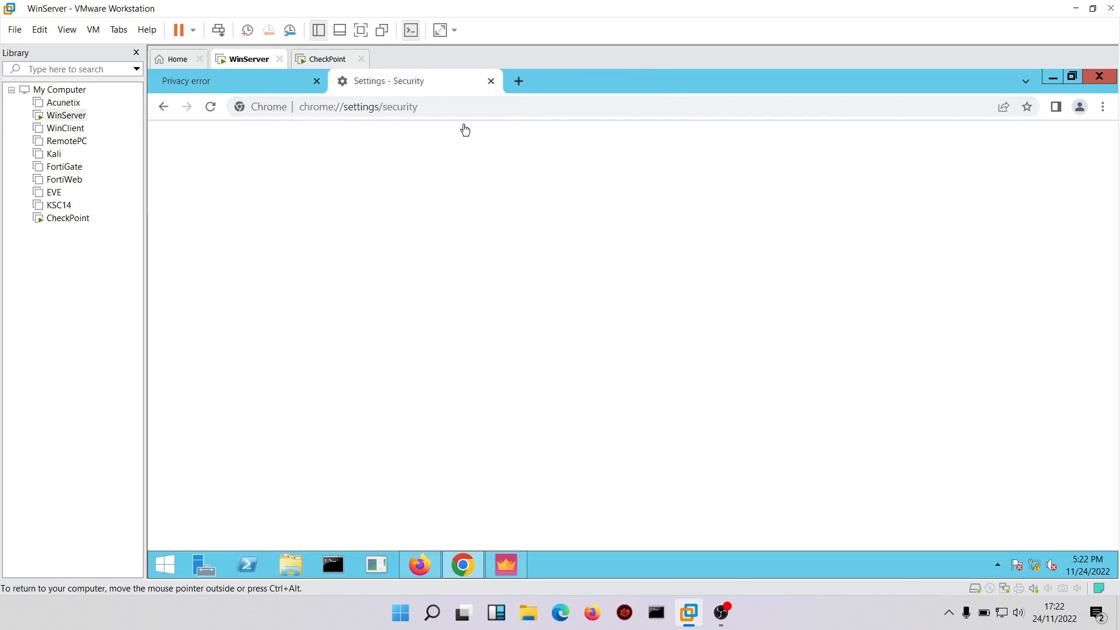
left_click(1099, 77)
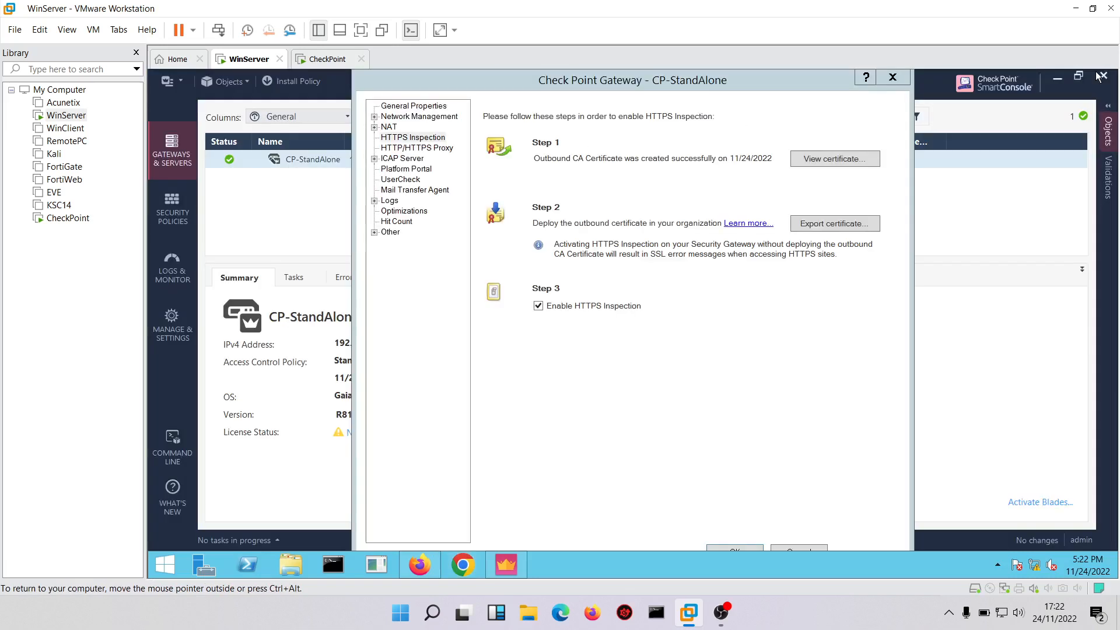
left_click(892, 77)
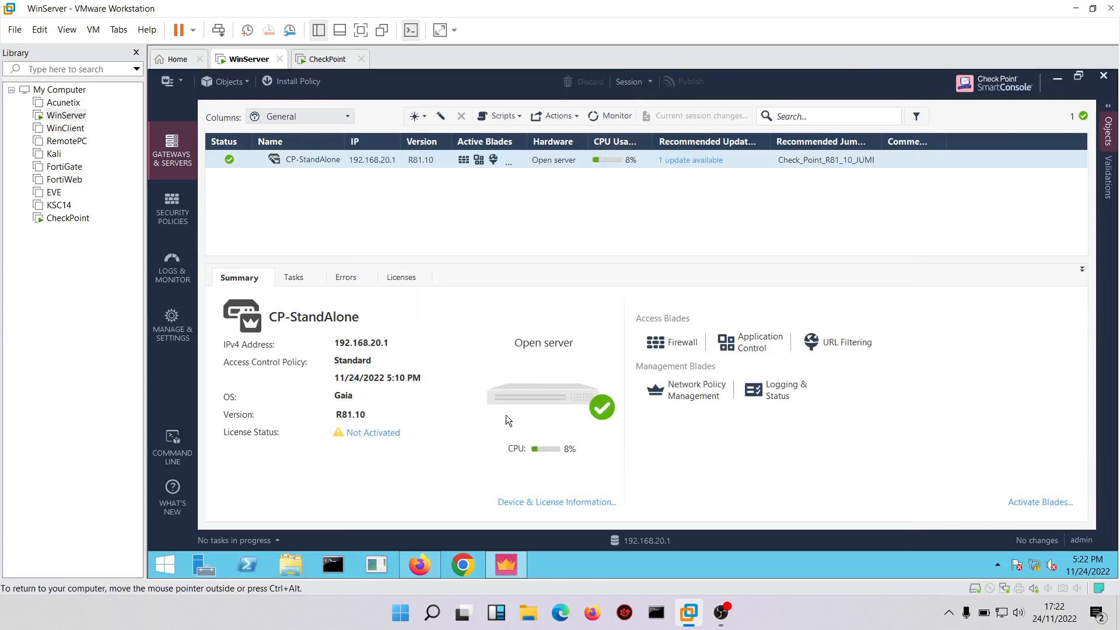
Switch to Chrome and go to facebook.com to test the social media block.
left_click(463, 567)
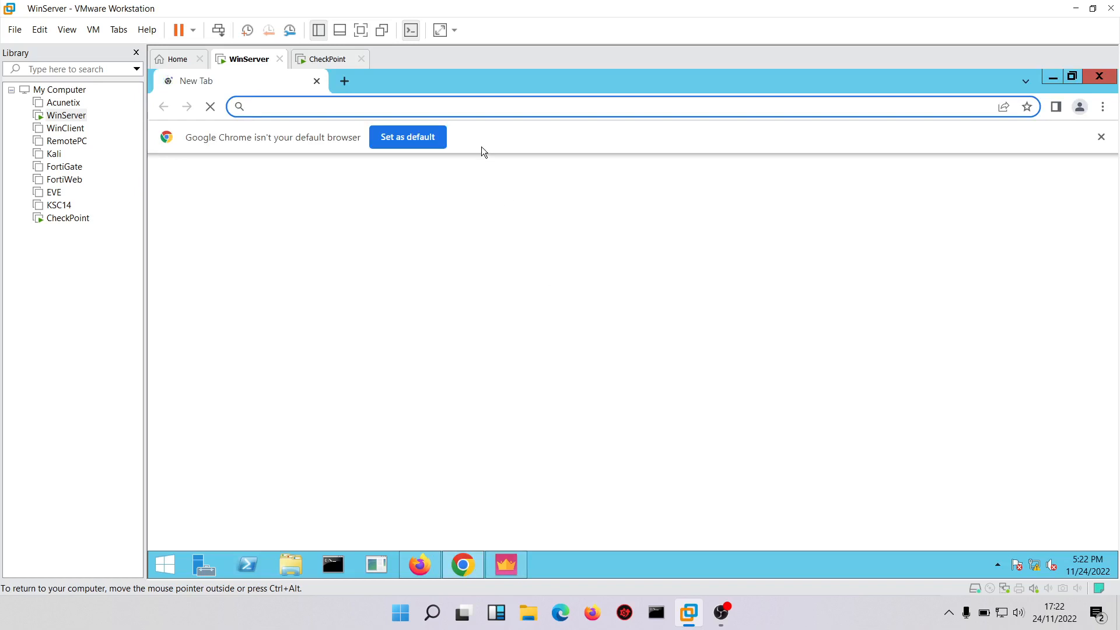
type("facebo")
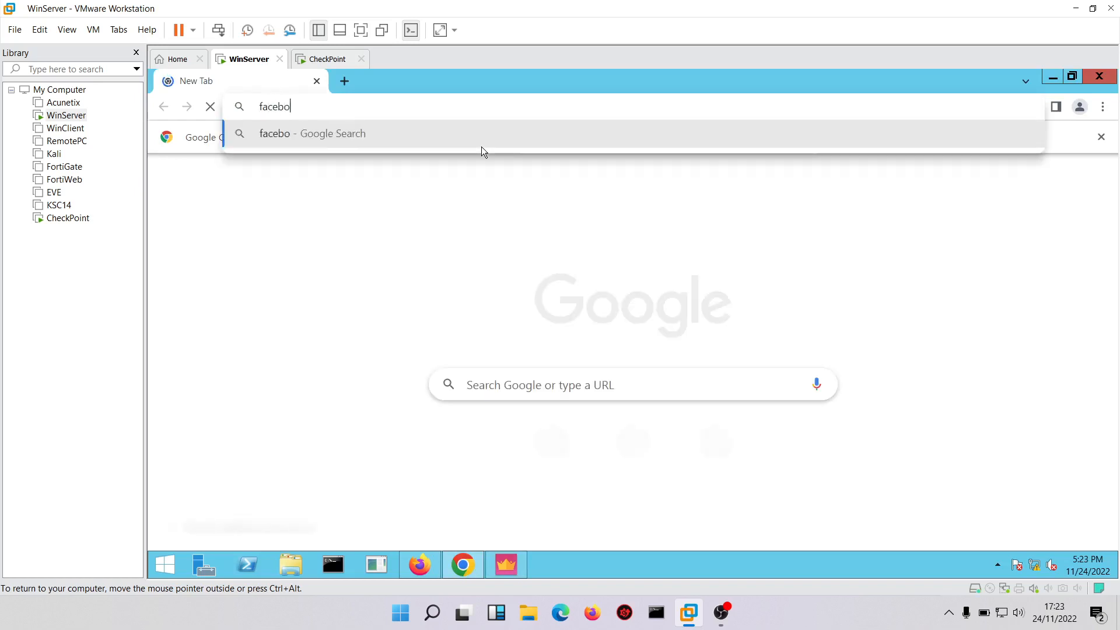
type("ok.con")
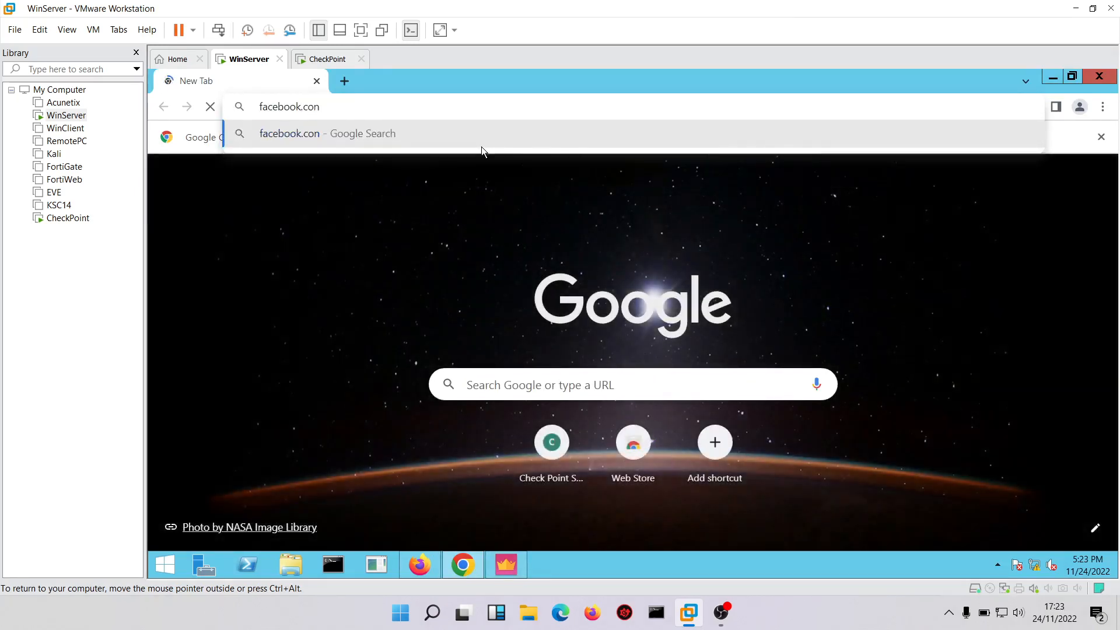
key("BackSpace")
type("m")
key("Return")
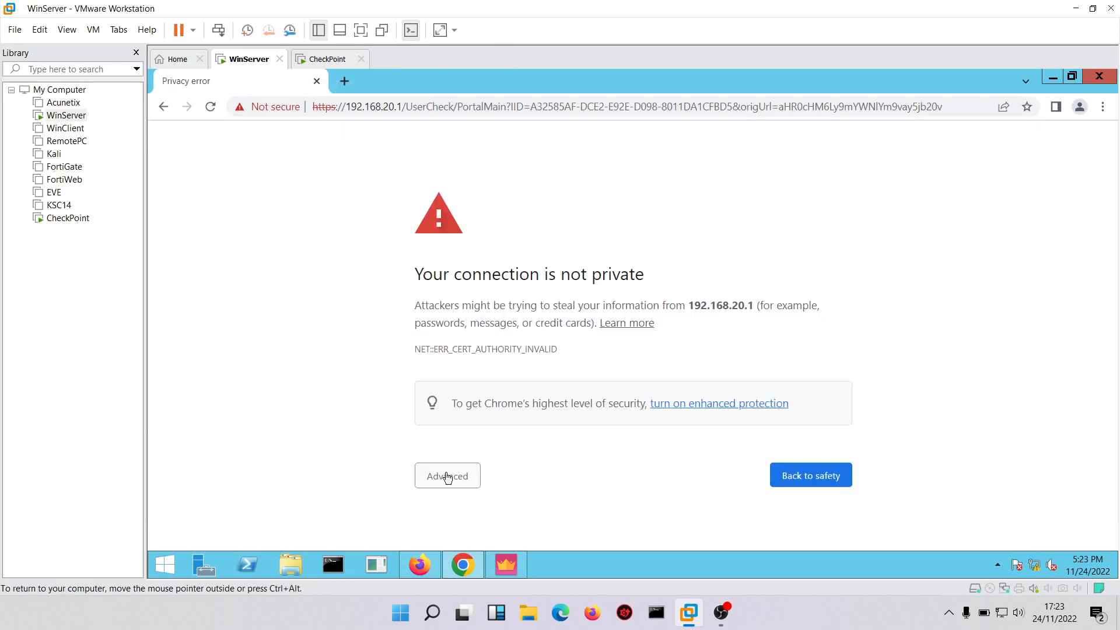
Bypass the privacy warning through its advanced details and proceed to 192.168.20.1 despite the untrusted certificate.
left_click(447, 476)
scroll(1112, 473, "down", 2)
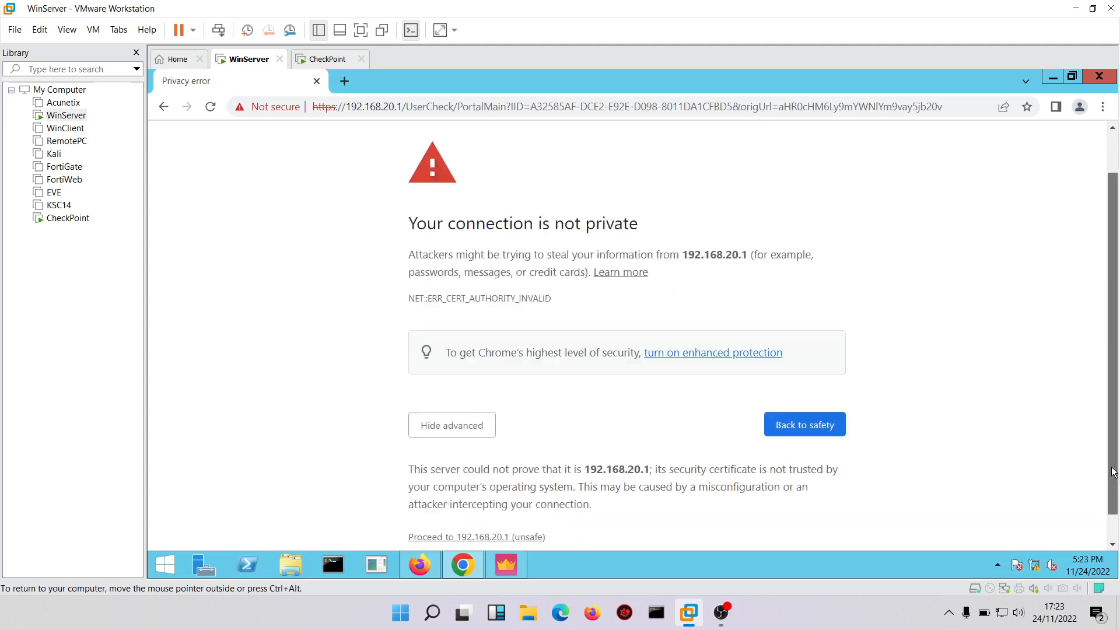
scroll(1112, 472, "down", 1)
left_click(450, 507)
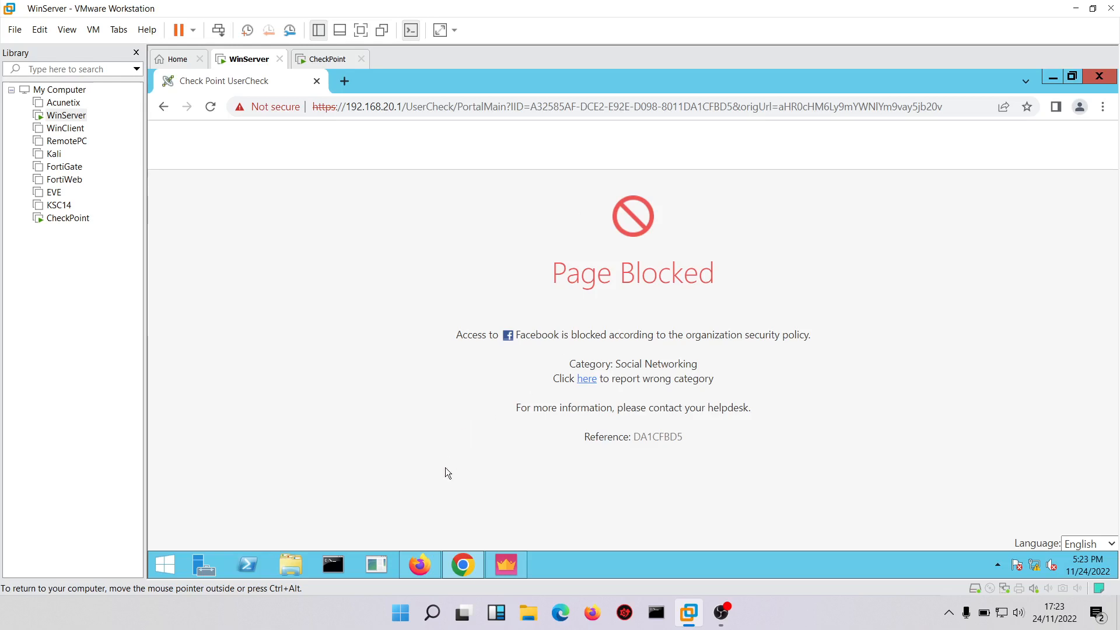
Switch back to SmartConsole and open the Logs & Monitor view.
left_click(507, 559)
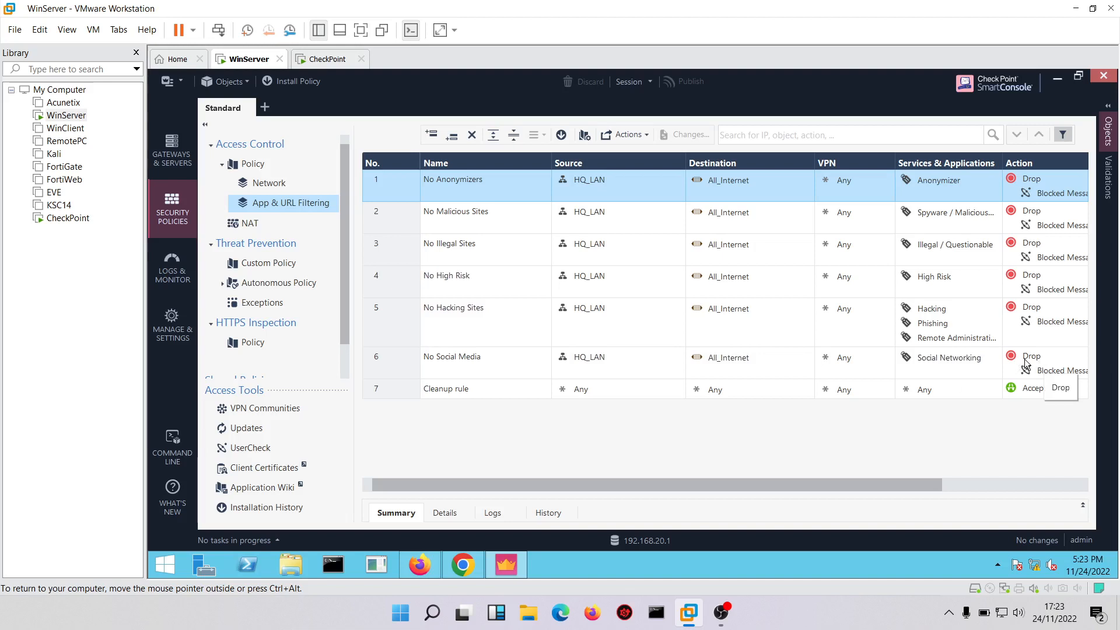
left_click(182, 266)
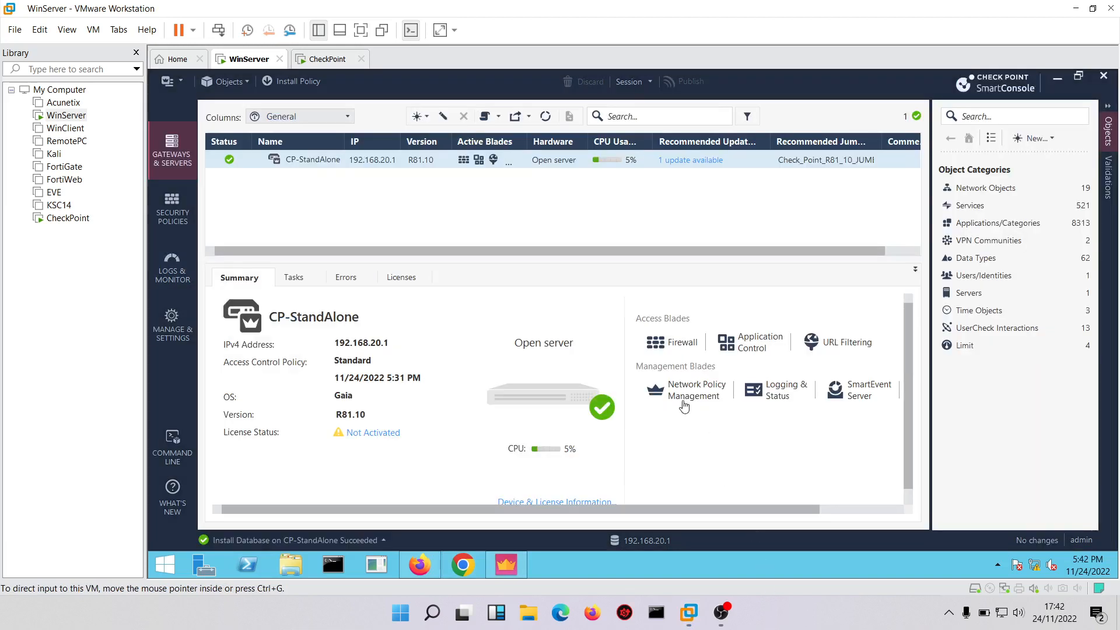
Switch to Firefox and go to instagram.com to test the social media block there.
left_click(421, 563)
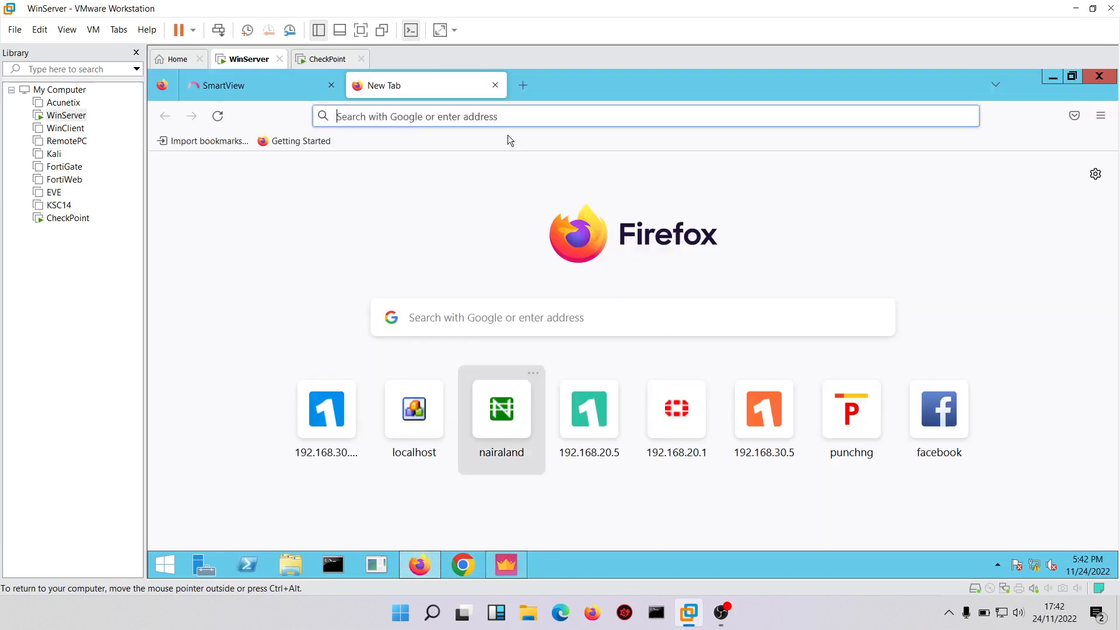
left_click(450, 115)
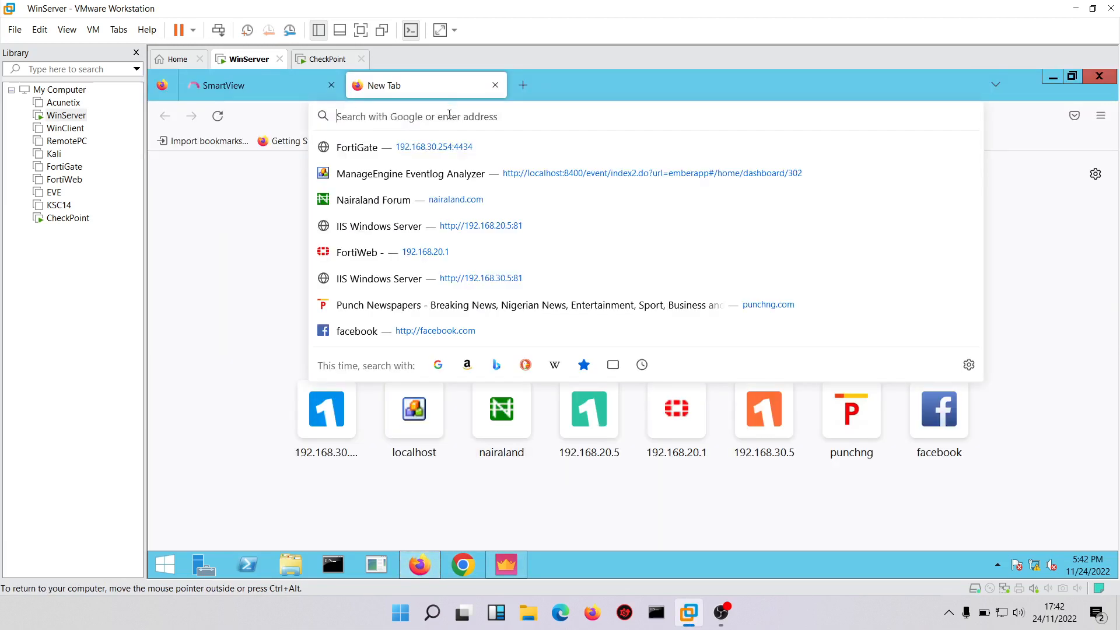
type("i")
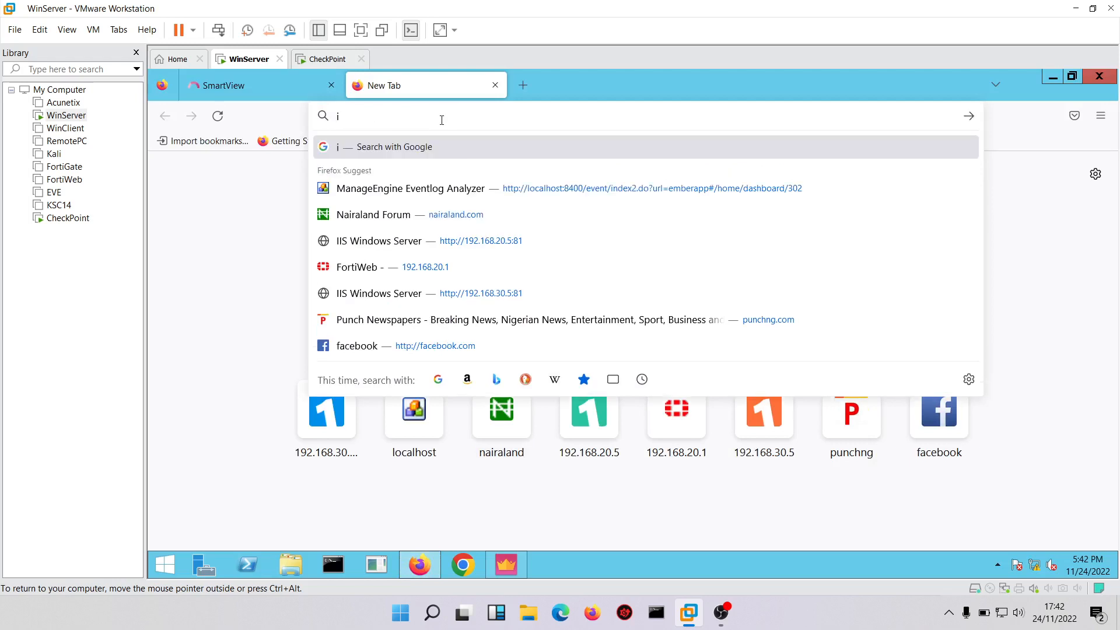
type("nstagram.com")
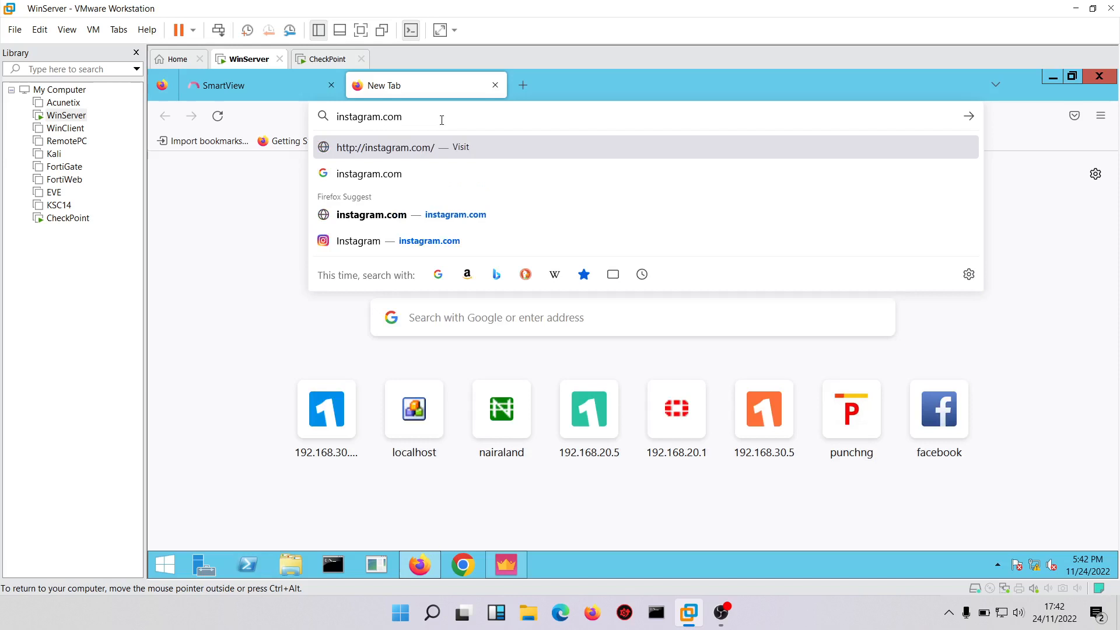
key("Return")
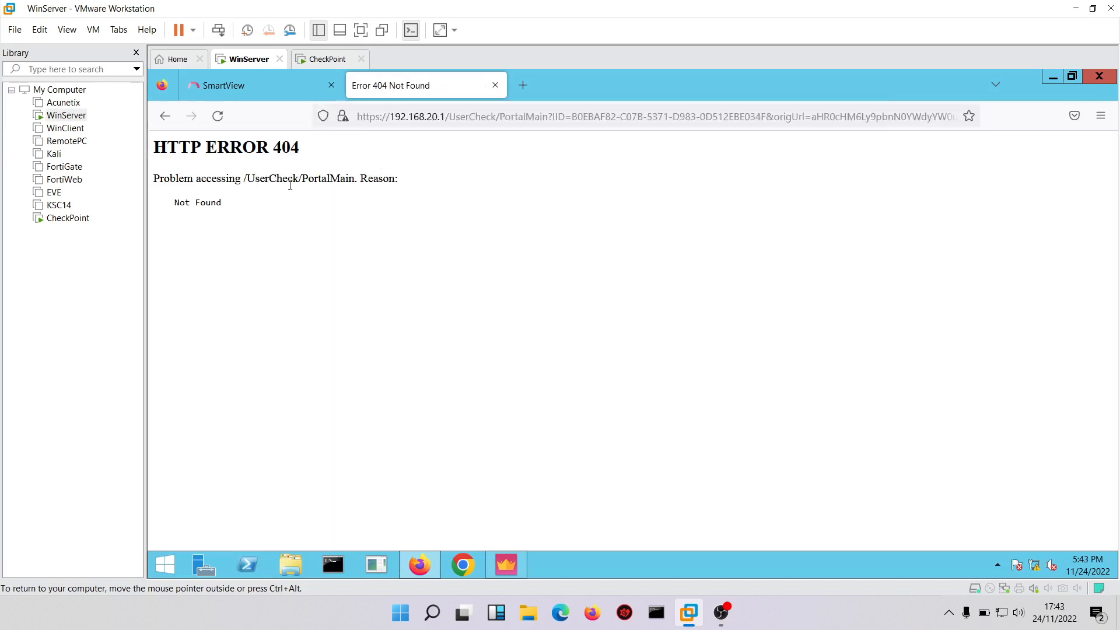
left_click(521, 82)
left_click(399, 87)
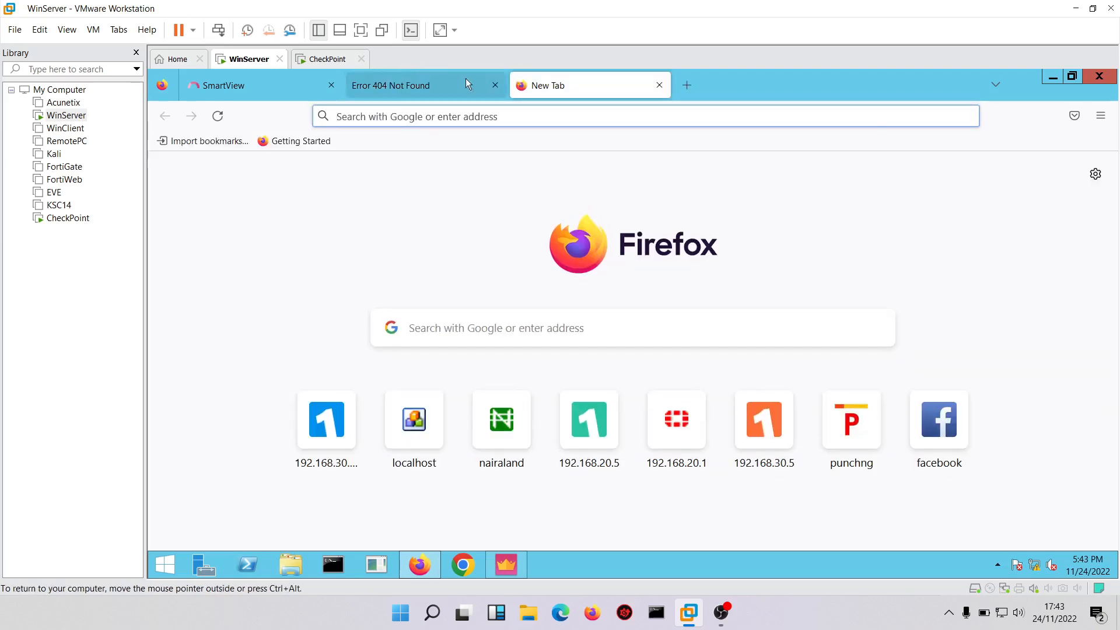
left_click(589, 78)
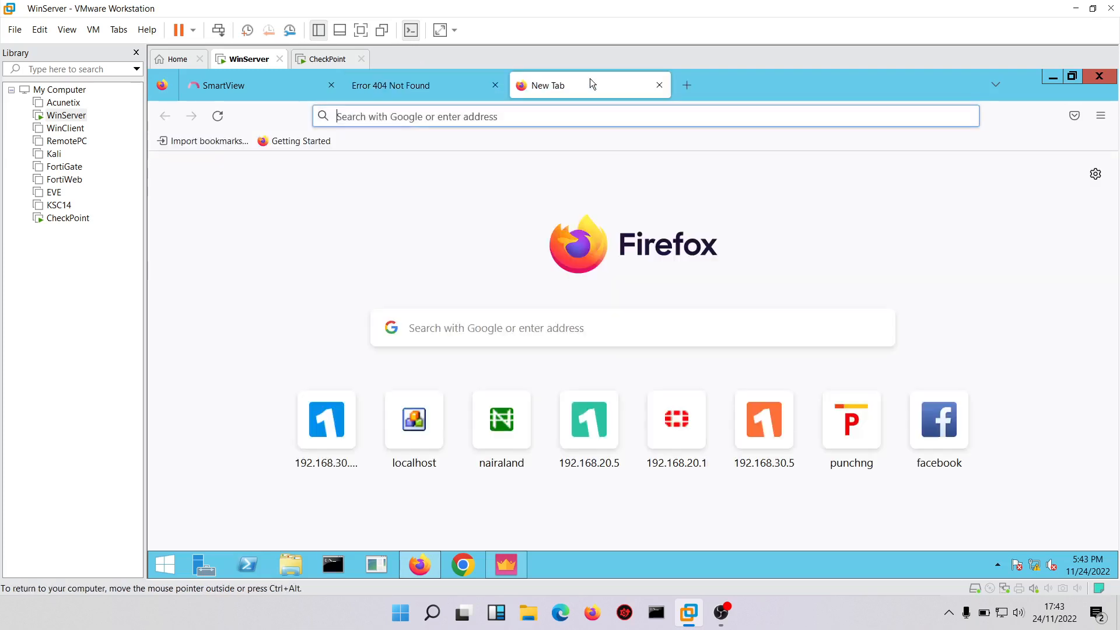
type("cp")
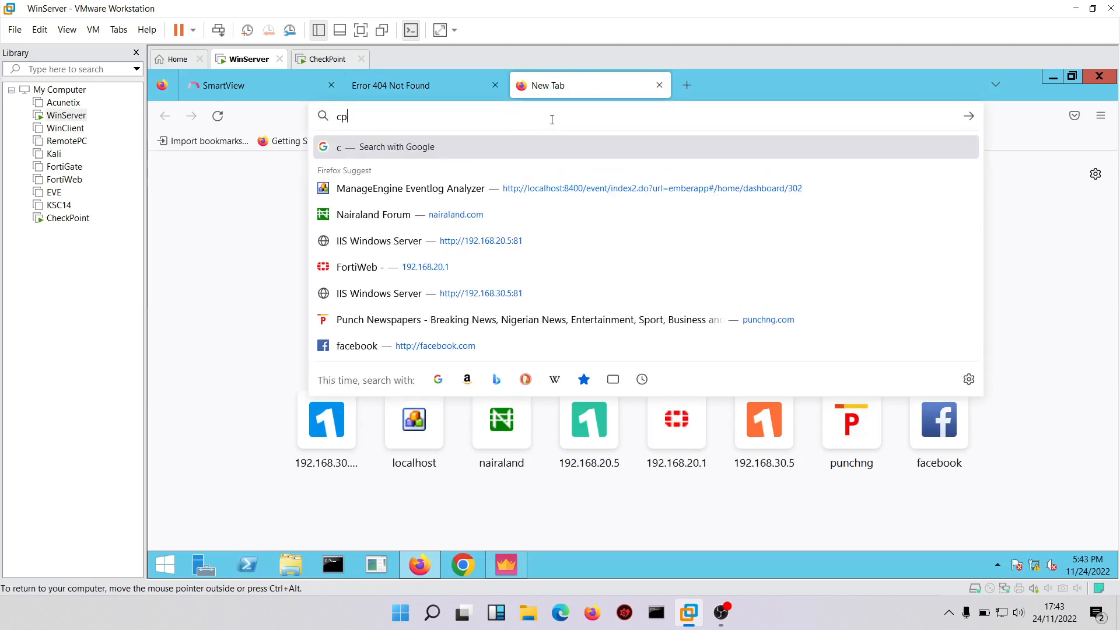
type("check")
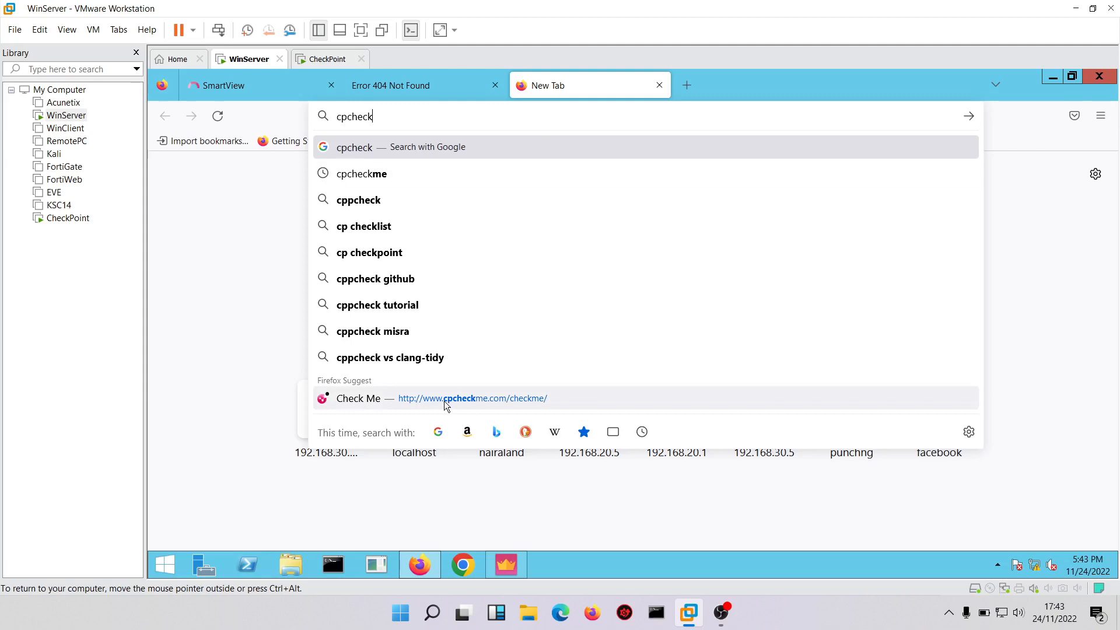
left_click(444, 401)
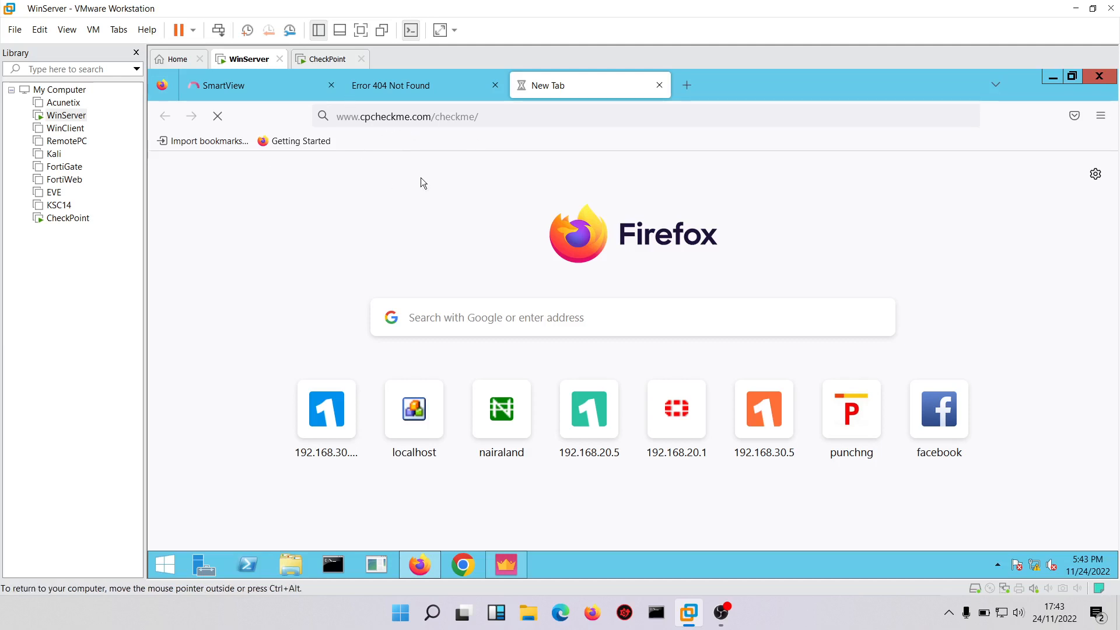
left_click(410, 86)
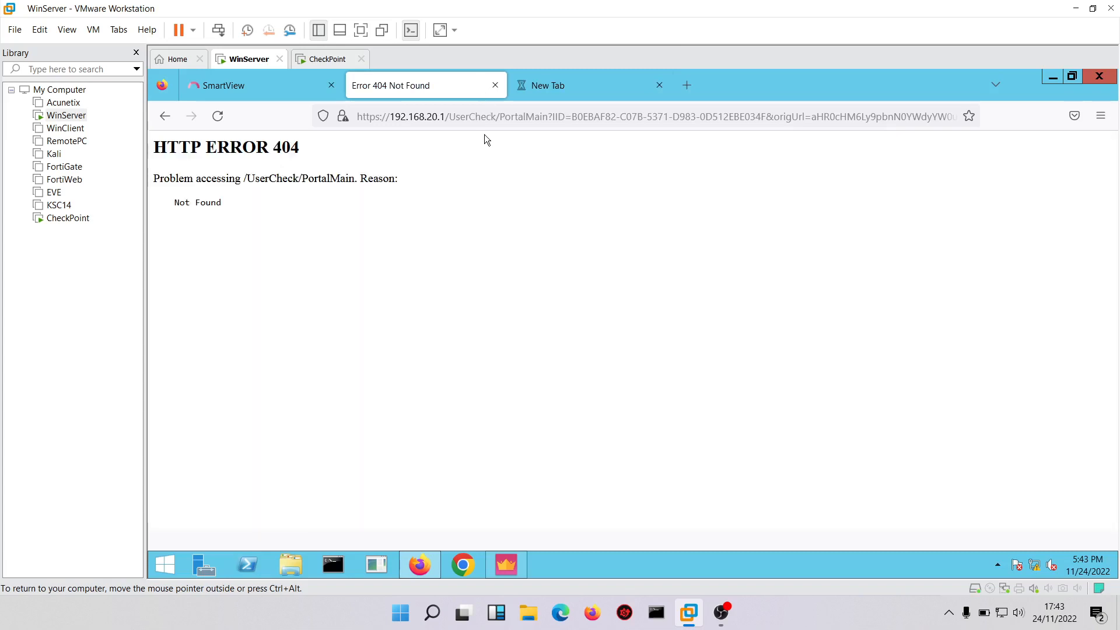
left_click(495, 86)
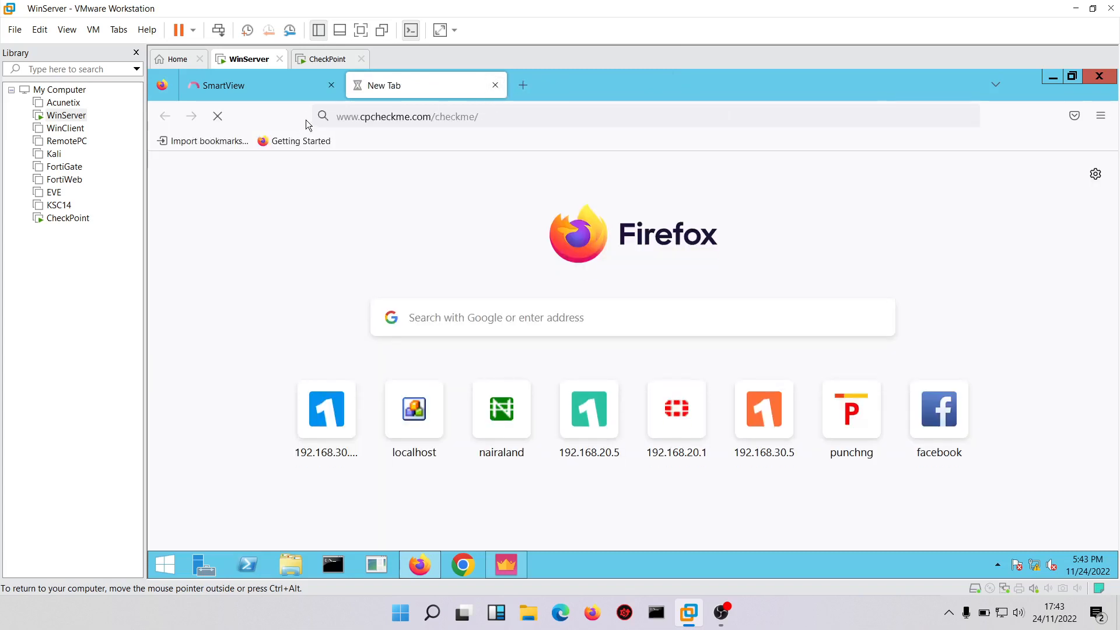